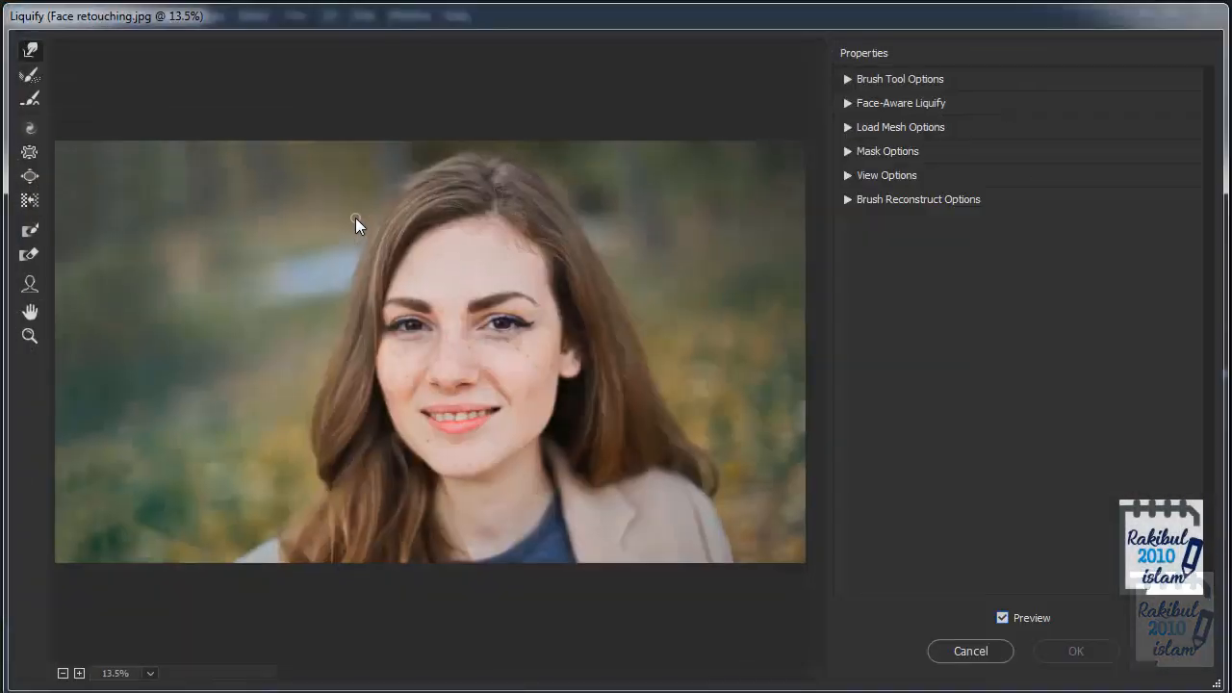
# Step: Reshape the uneven upper teeth with the Forward Warp tool and apply the Liquify changes to Layer 1
pyautogui.hotkey('ctrl', '+')
pyautogui.hotkey('ctrl', '+')
pyautogui.hotkey('ctrl', '+')
pyautogui.hotkey('ctrl', '+')
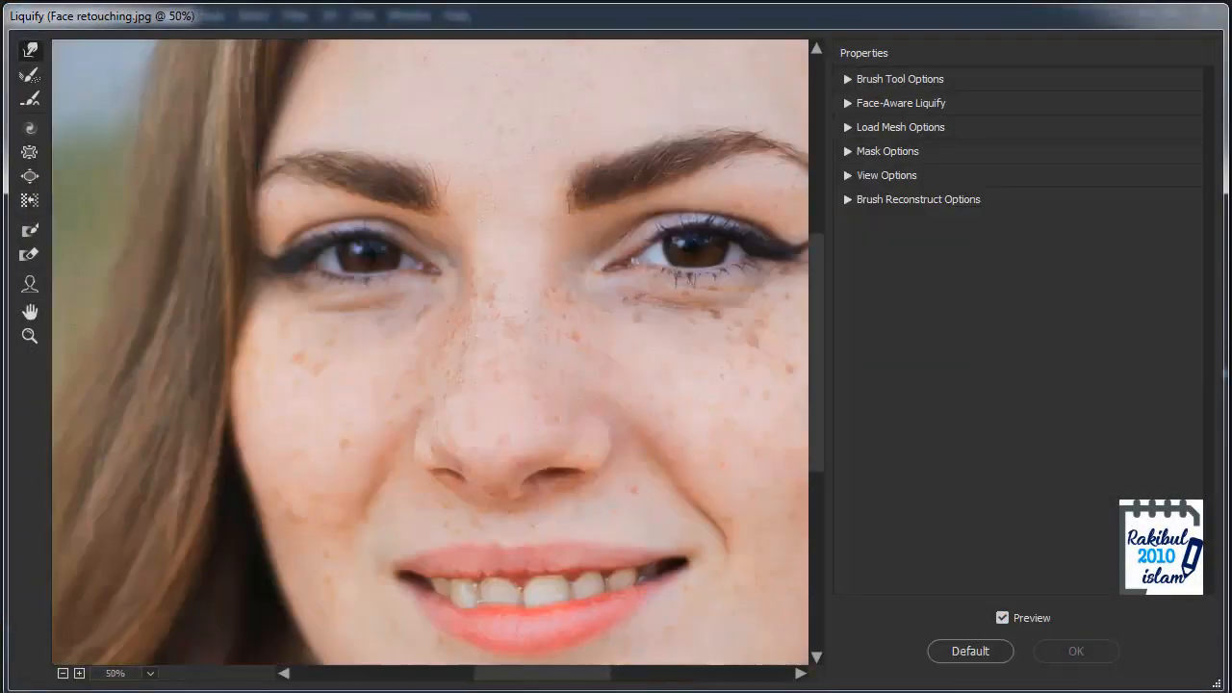
pyautogui.moveTo(424, 402); pyautogui.dragTo(386, 269)
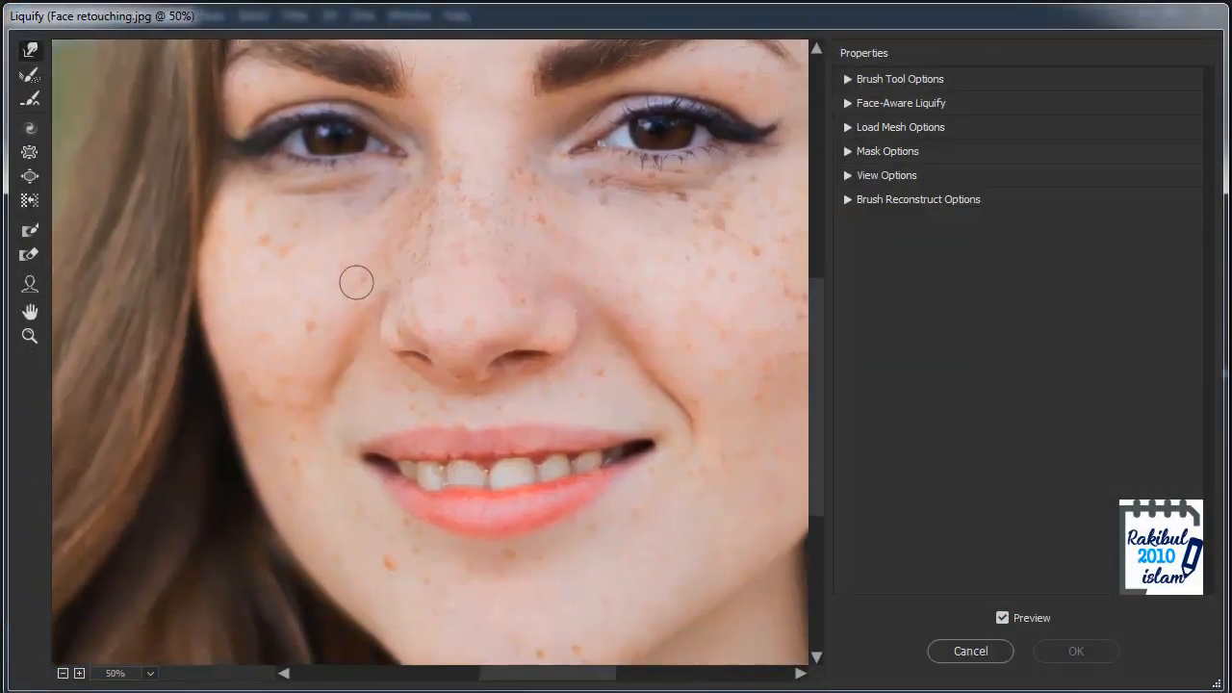
pyautogui.click(29, 50)
pyautogui.moveTo(427, 481); pyautogui.dragTo(434, 489)
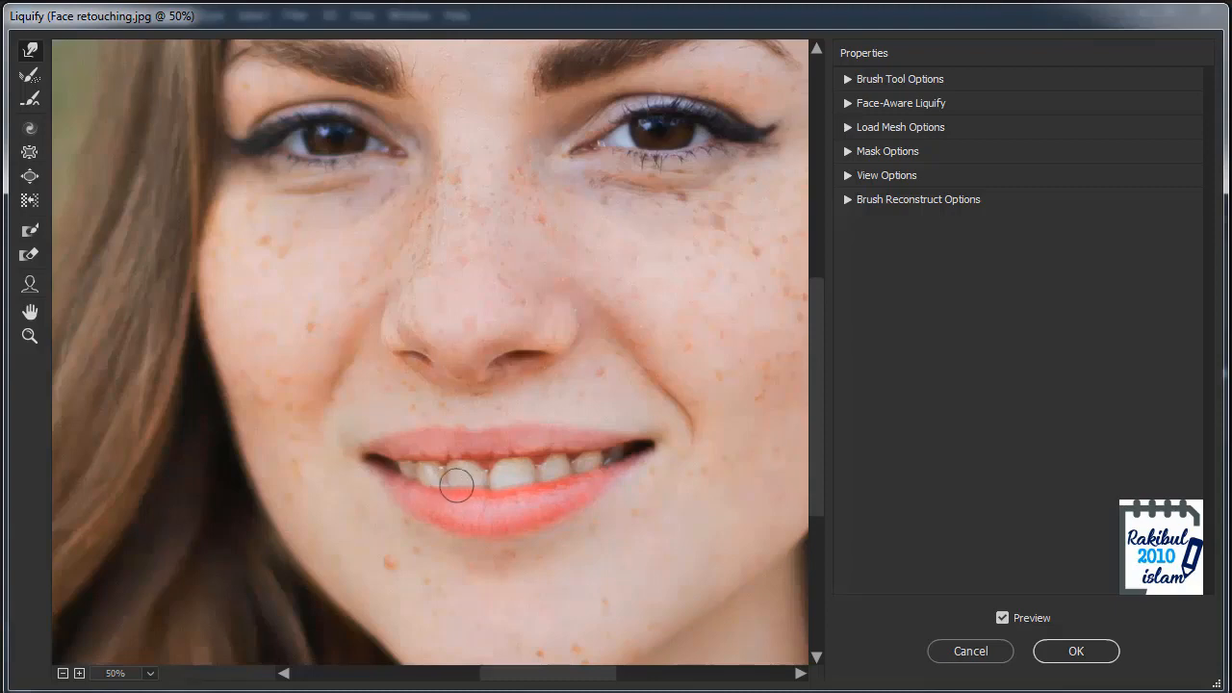
pyautogui.press(']')
pyautogui.press(']')
pyautogui.press(']')
pyautogui.hotkey('ctrl', 'space')
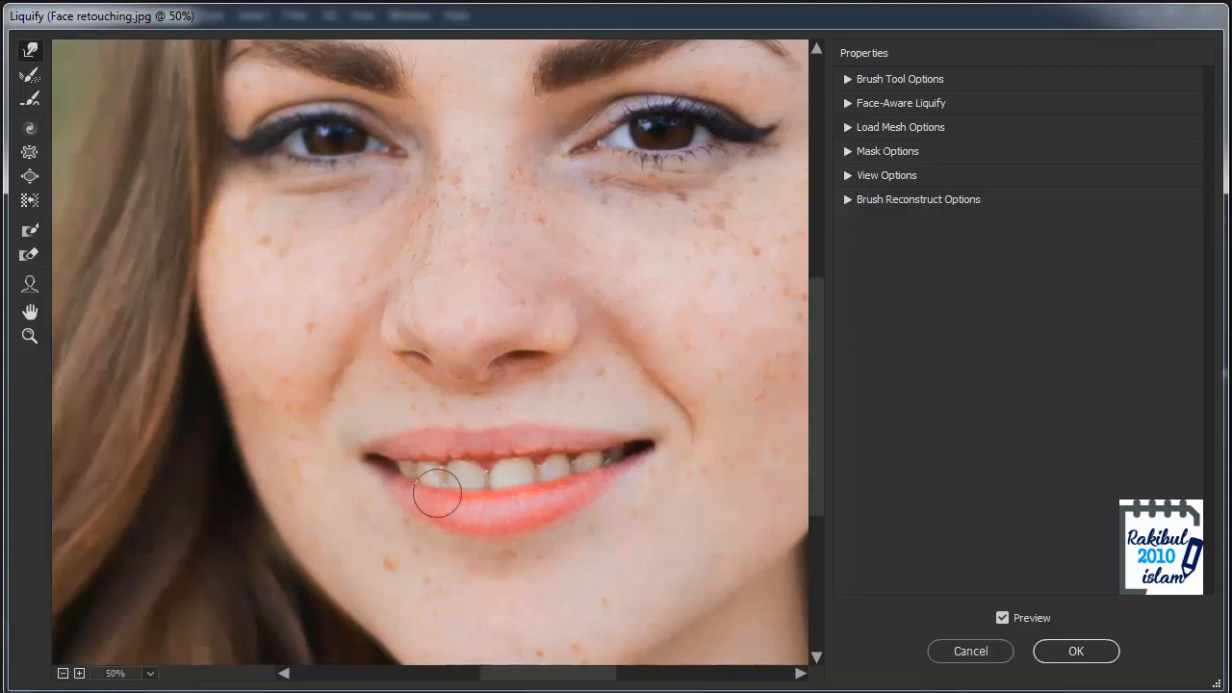
pyautogui.click(1075, 651)
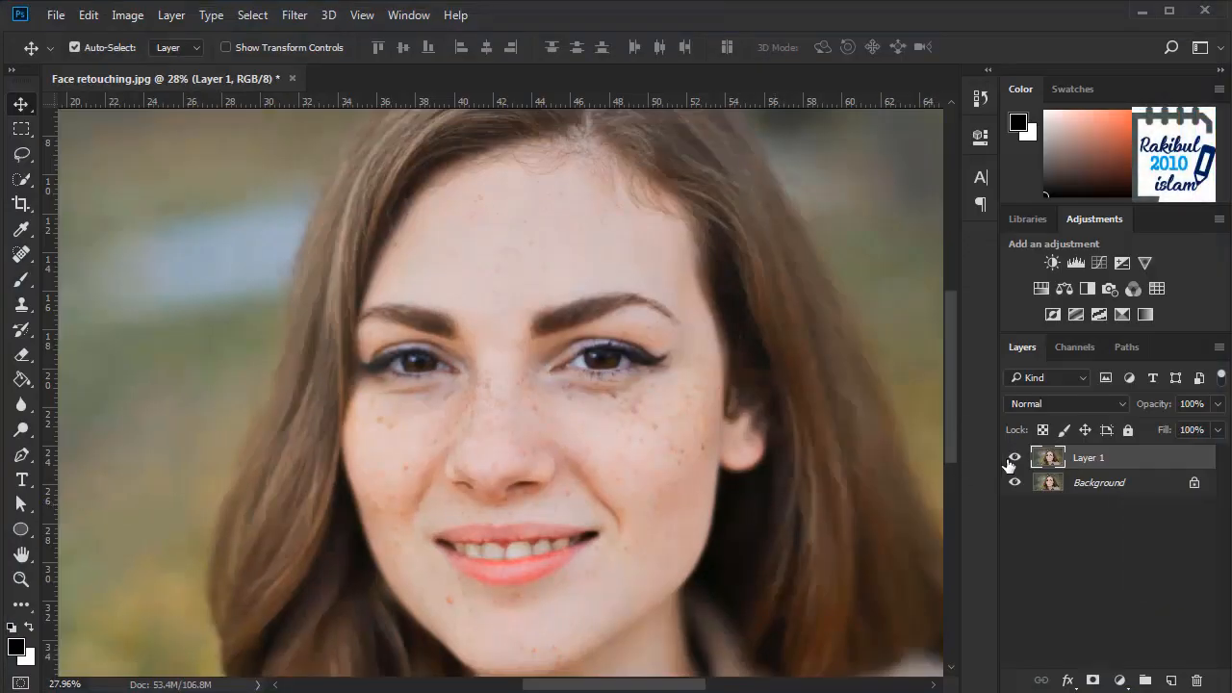
pyautogui.click(1016, 459)
pyautogui.click(1015, 459)
# Step: Add a new empty layer above Layer 1 and name it eyebrow
pyautogui.scroll(1, 466, 265)
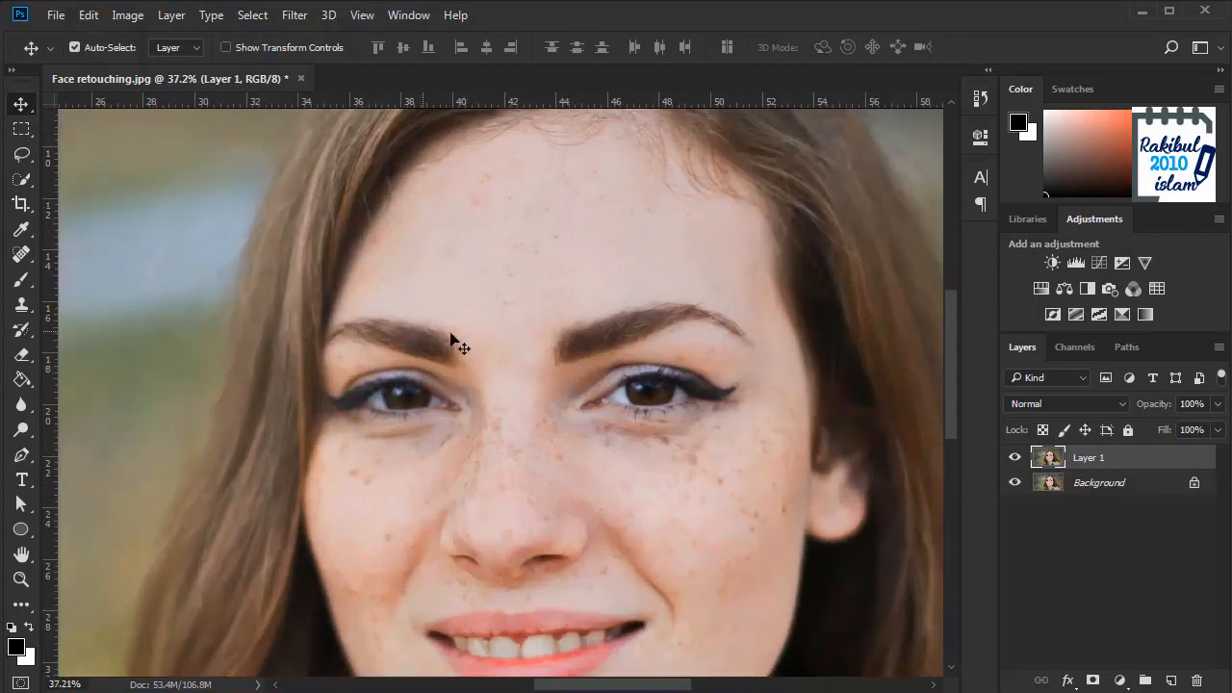
pyautogui.scroll(1, 577, 281)
pyautogui.moveTo(585, 308); pyautogui.dragTo(544, 346)
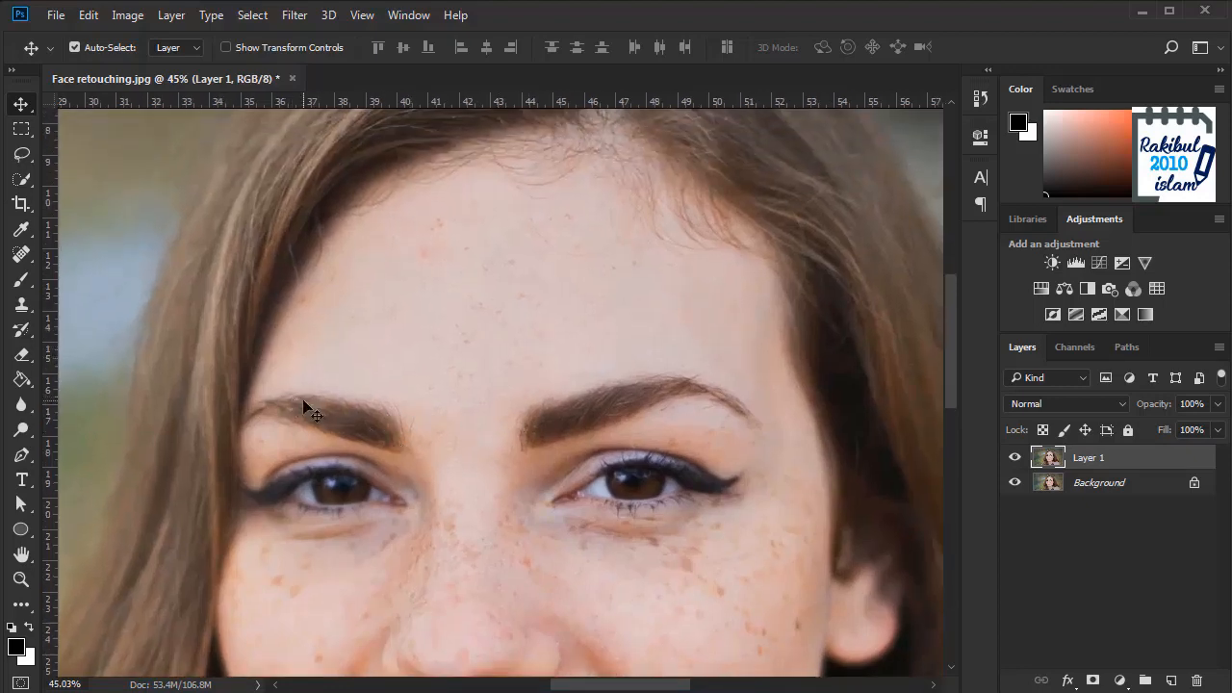
pyautogui.click(1168, 680)
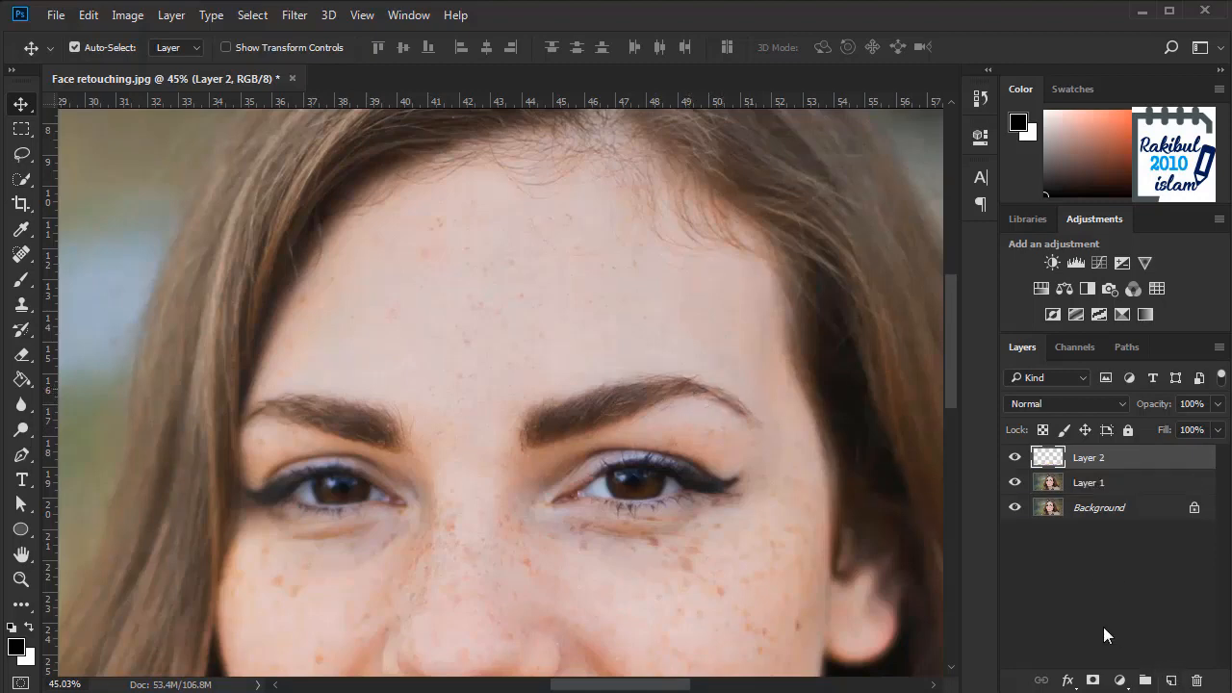
pyautogui.doubleClick(1089, 458)
pyautogui.write('eyebrow')
pyautogui.press('Return')
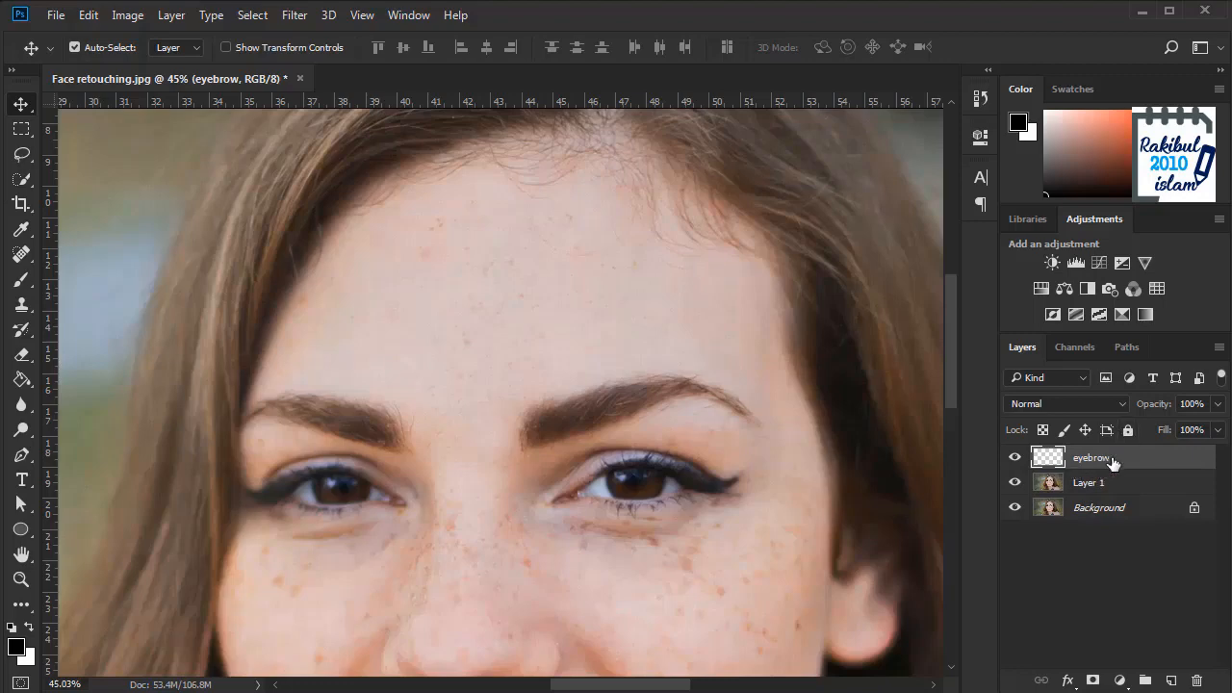
# Step: Paint solid black over the eyebrow on the photo's left side with a hard round 25 px brush on the eyebrow layer
pyautogui.scroll(2, 536, 466)
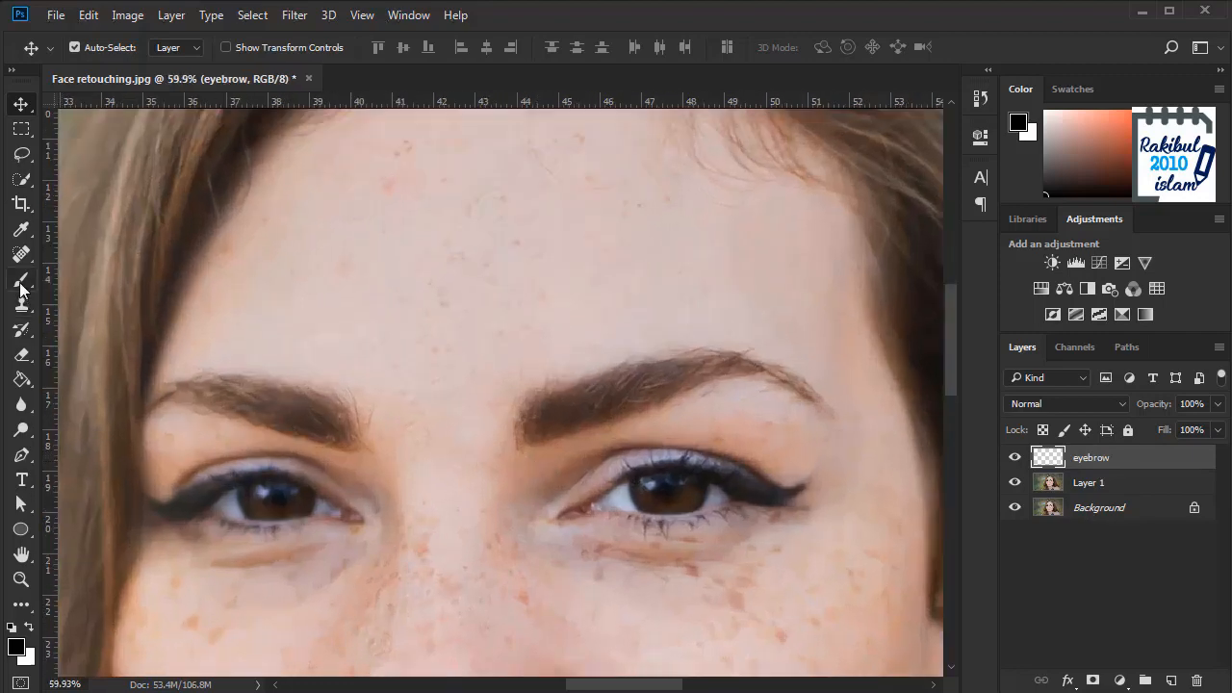
pyautogui.moveTo(21, 279); pyautogui.dragTo(92, 284)
pyautogui.click(95, 282)
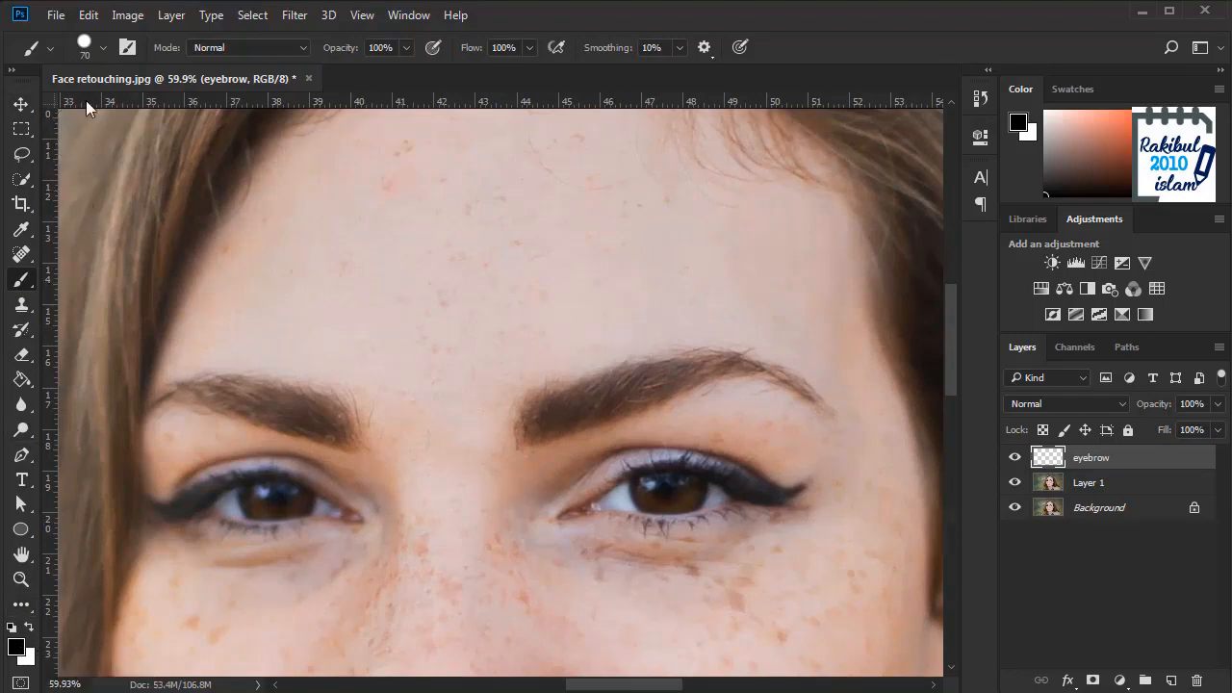
pyautogui.click(103, 48)
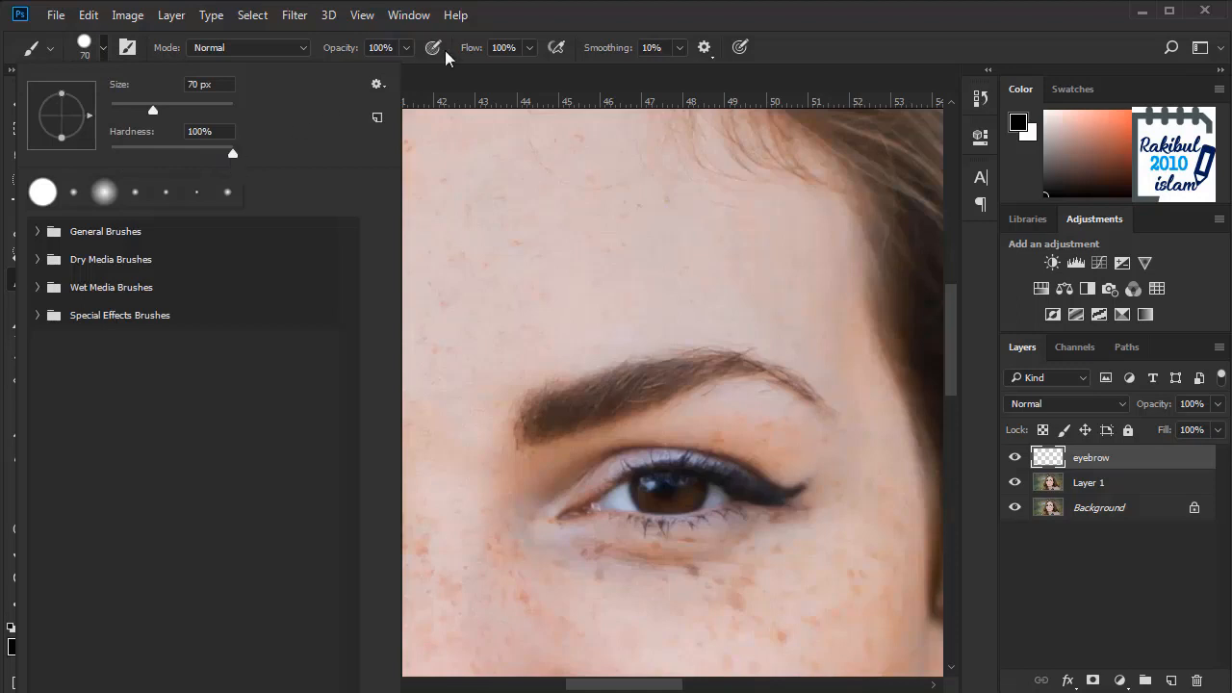
pyautogui.click(510, 14)
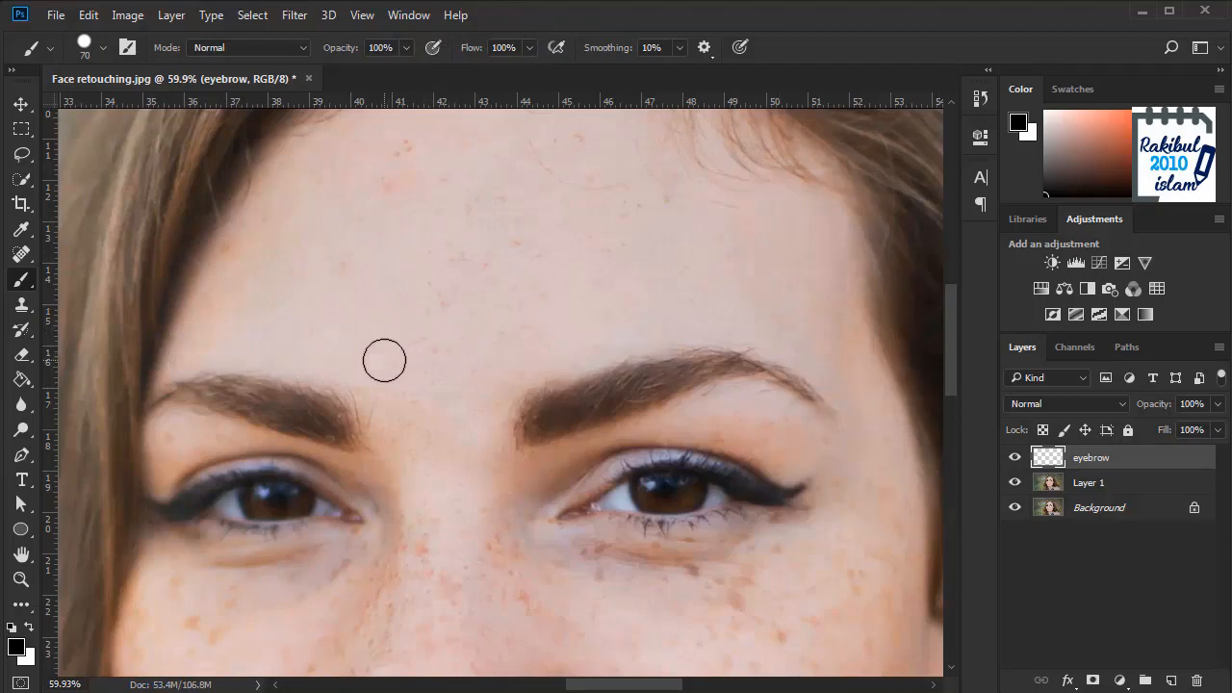
pyautogui.press('[')
pyautogui.press('[')
pyautogui.press('[')
pyautogui.press('[')
pyautogui.press('[')
pyautogui.moveTo(156, 407)
pyautogui.mouseDown()
pyautogui.moveTo(282, 382)
pyautogui.moveTo(337, 398)
pyautogui.moveTo(360, 447)
pyautogui.mouseUp()
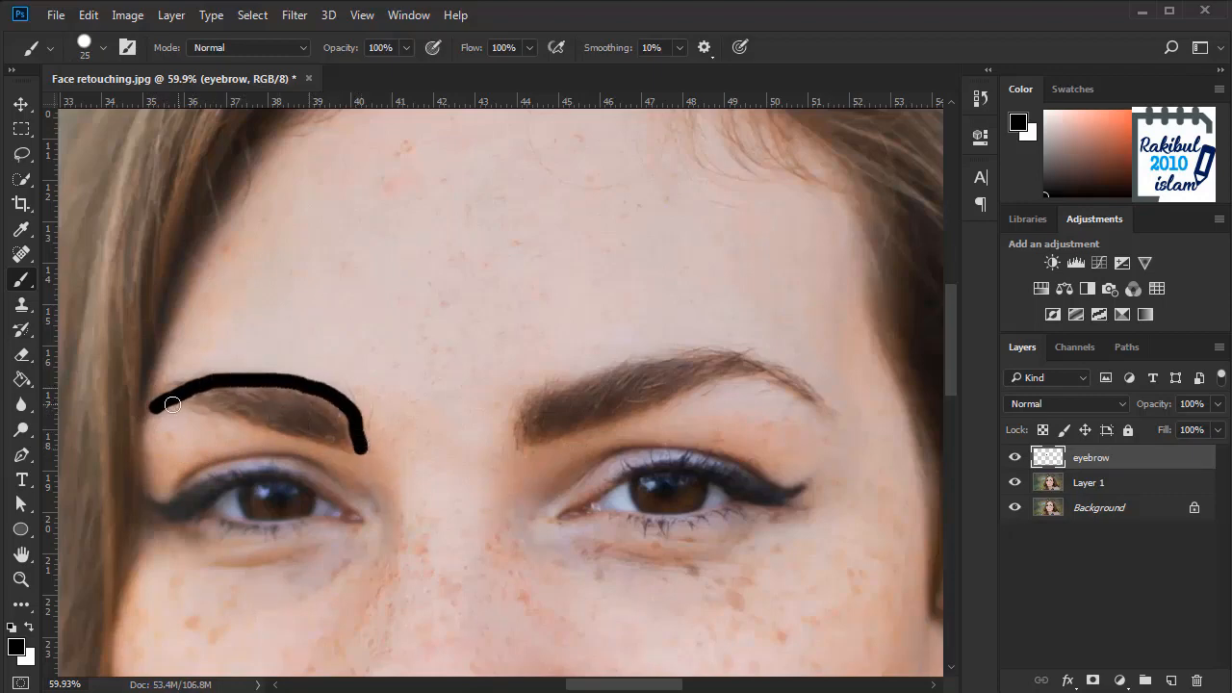
pyautogui.moveTo(173, 405)
pyautogui.mouseDown()
pyautogui.moveTo(225, 400)
pyautogui.moveTo(360, 448)
pyautogui.moveTo(341, 428)
pyautogui.moveTo(205, 389)
pyautogui.moveTo(346, 420)
pyautogui.moveTo(267, 393)
pyautogui.moveTo(324, 402)
pyautogui.moveTo(295, 398)
pyautogui.moveTo(348, 437)
pyautogui.mouseUp()
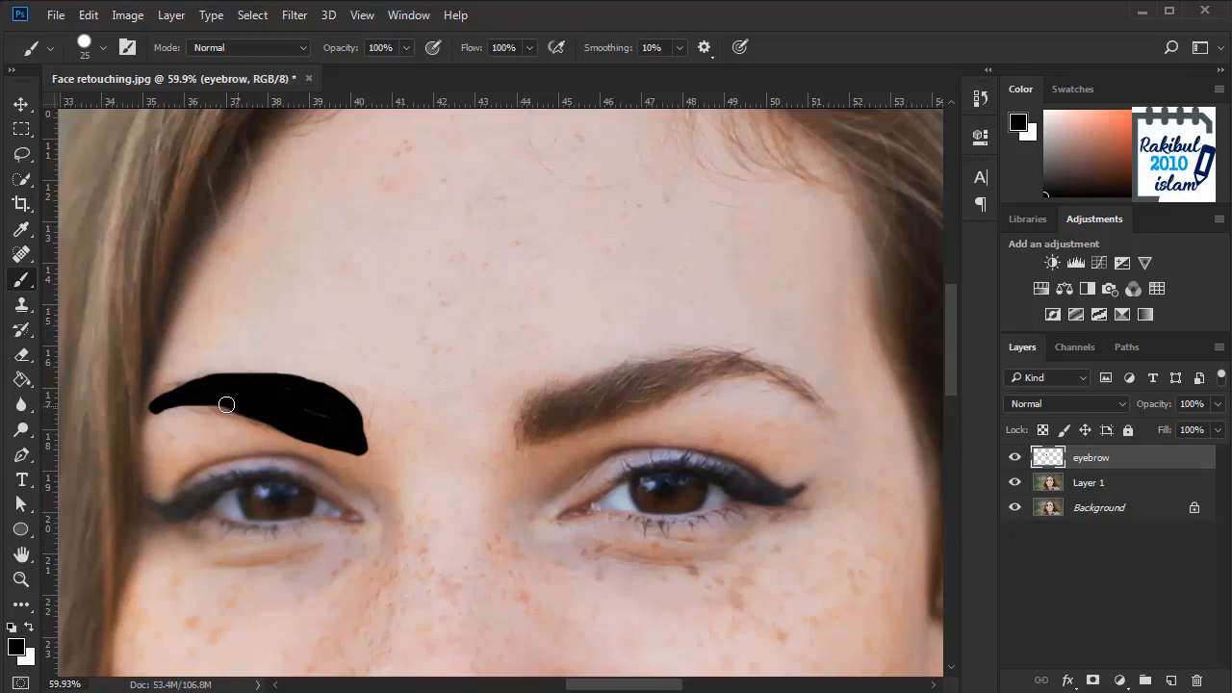
pyautogui.moveTo(226, 404); pyautogui.dragTo(193, 400)
# Step: Paint the eyebrow on the photo's right side solid black with the same brush
pyautogui.moveTo(616, 368); pyautogui.dragTo(494, 390)
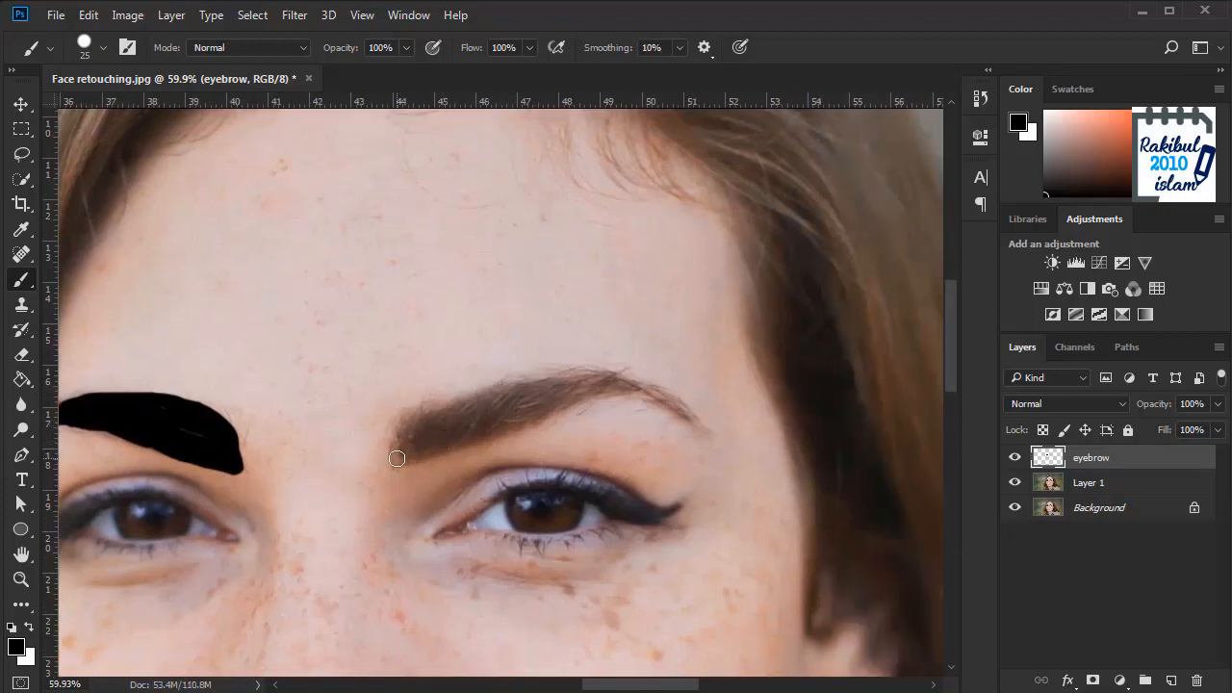
pyautogui.moveTo(396, 458)
pyautogui.mouseDown()
pyautogui.moveTo(434, 412)
pyautogui.moveTo(568, 379)
pyautogui.moveTo(644, 387)
pyautogui.moveTo(701, 421)
pyautogui.moveTo(410, 449)
pyautogui.moveTo(399, 461)
pyautogui.moveTo(620, 387)
pyautogui.moveTo(669, 404)
pyautogui.moveTo(570, 388)
pyautogui.moveTo(442, 432)
pyautogui.moveTo(492, 425)
pyautogui.moveTo(522, 393)
pyautogui.mouseUp()
pyautogui.scroll(-1, 524, 395)
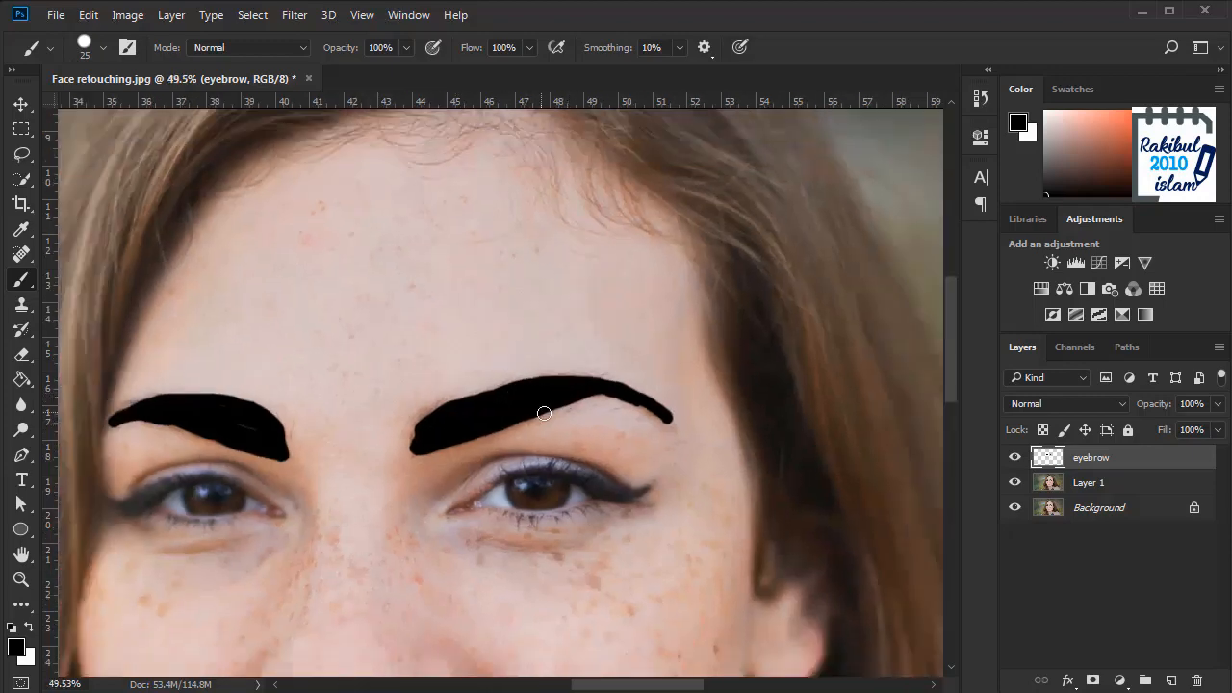
# Step: Set the eyebrow layer's blend mode to Soft Light and soften it with a Gaussian Blur of 22.2 pixels radius
pyautogui.click(1037, 405)
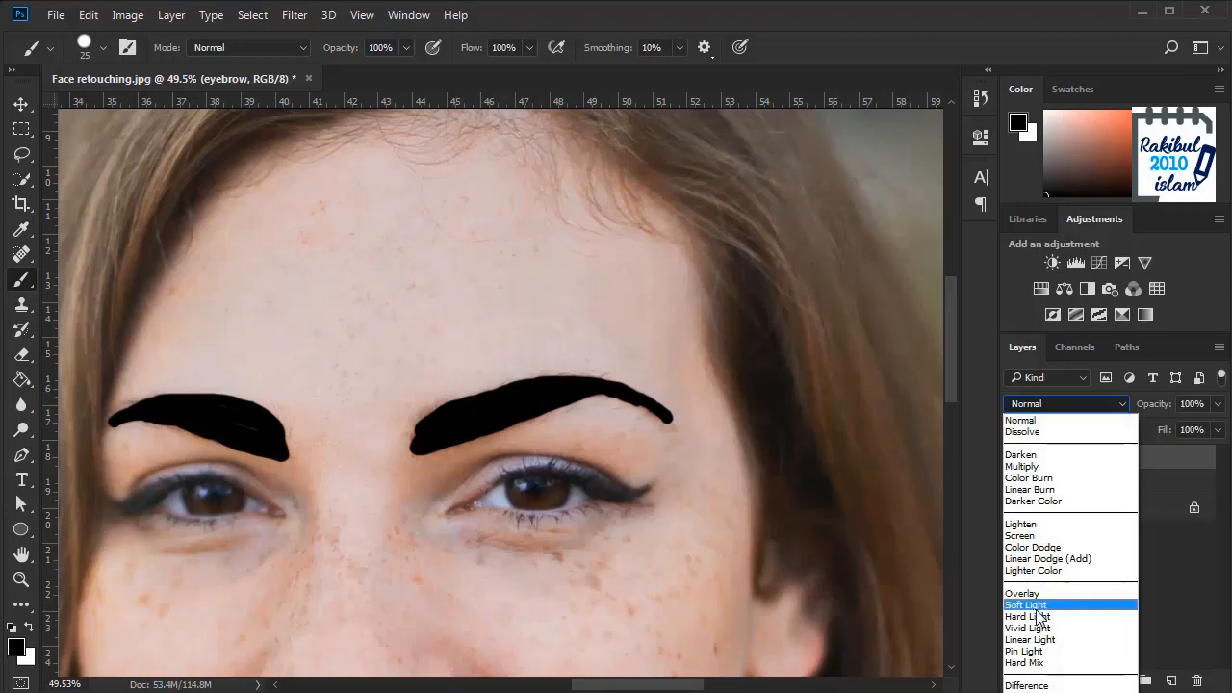
pyautogui.click(1035, 605)
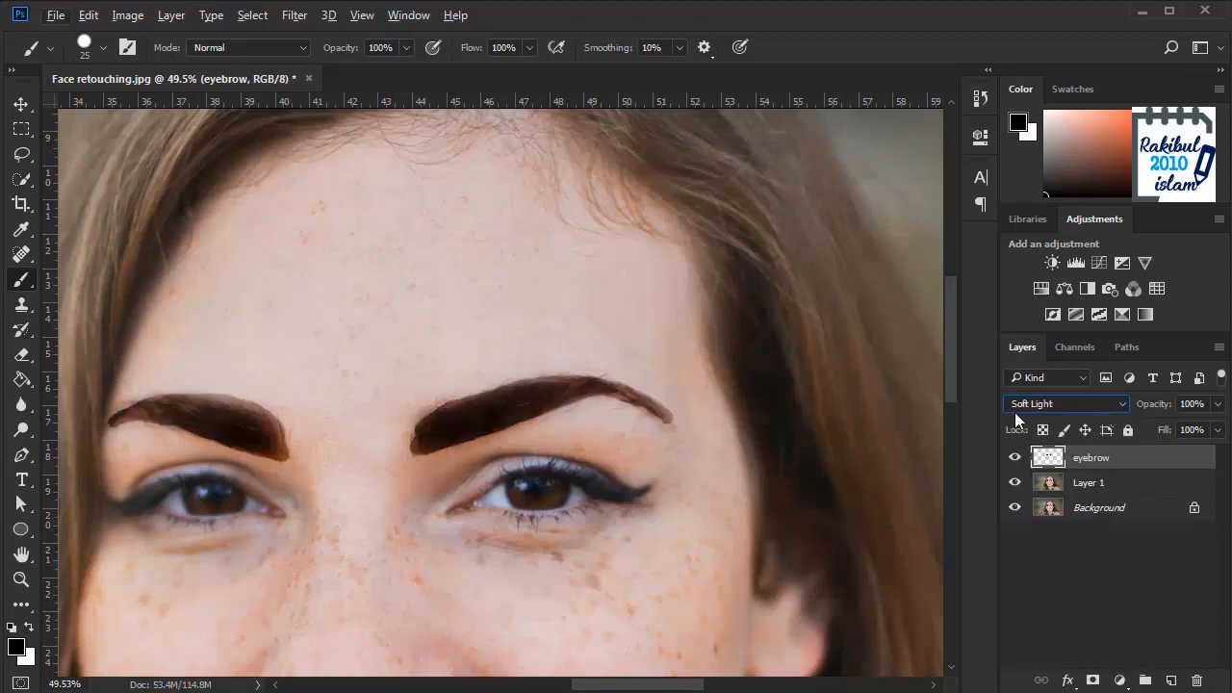
pyautogui.click(296, 15)
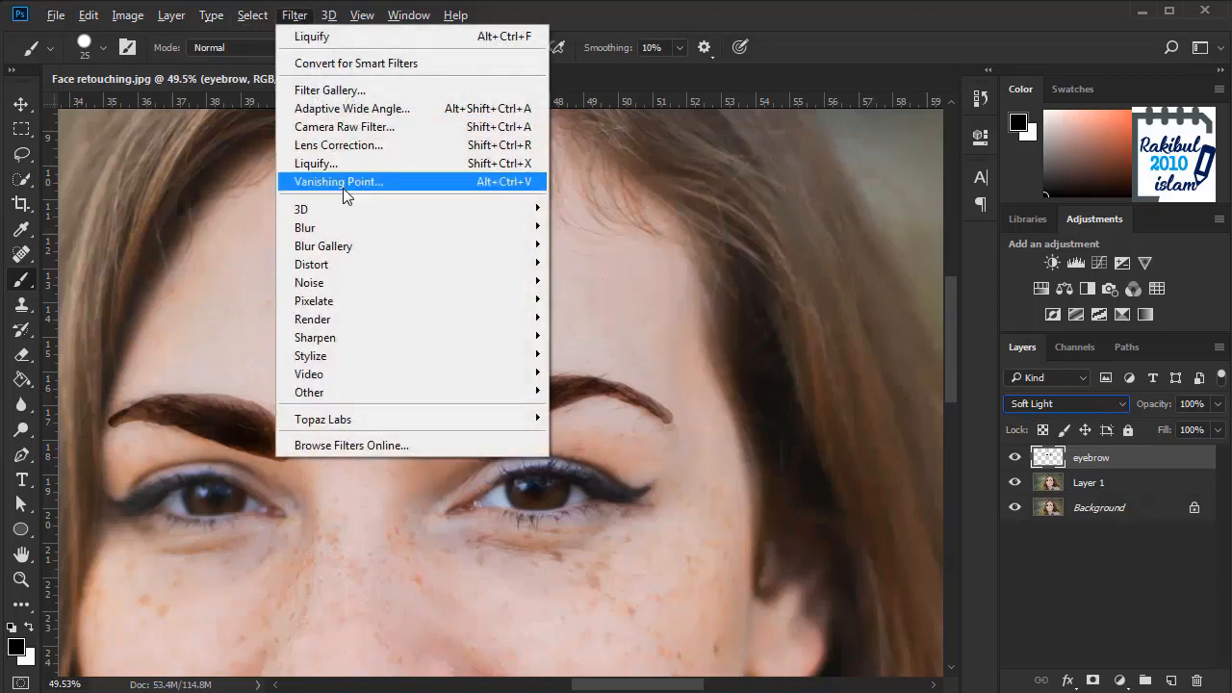
pyautogui.moveTo(342, 225)
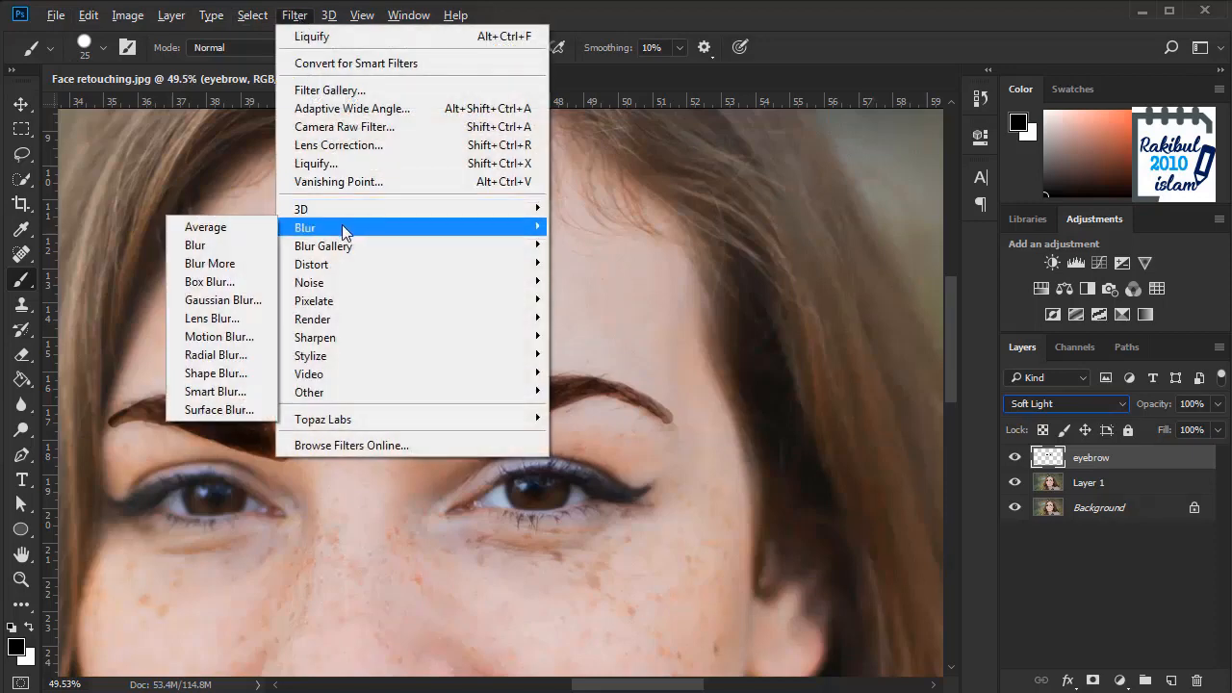
pyautogui.click(238, 306)
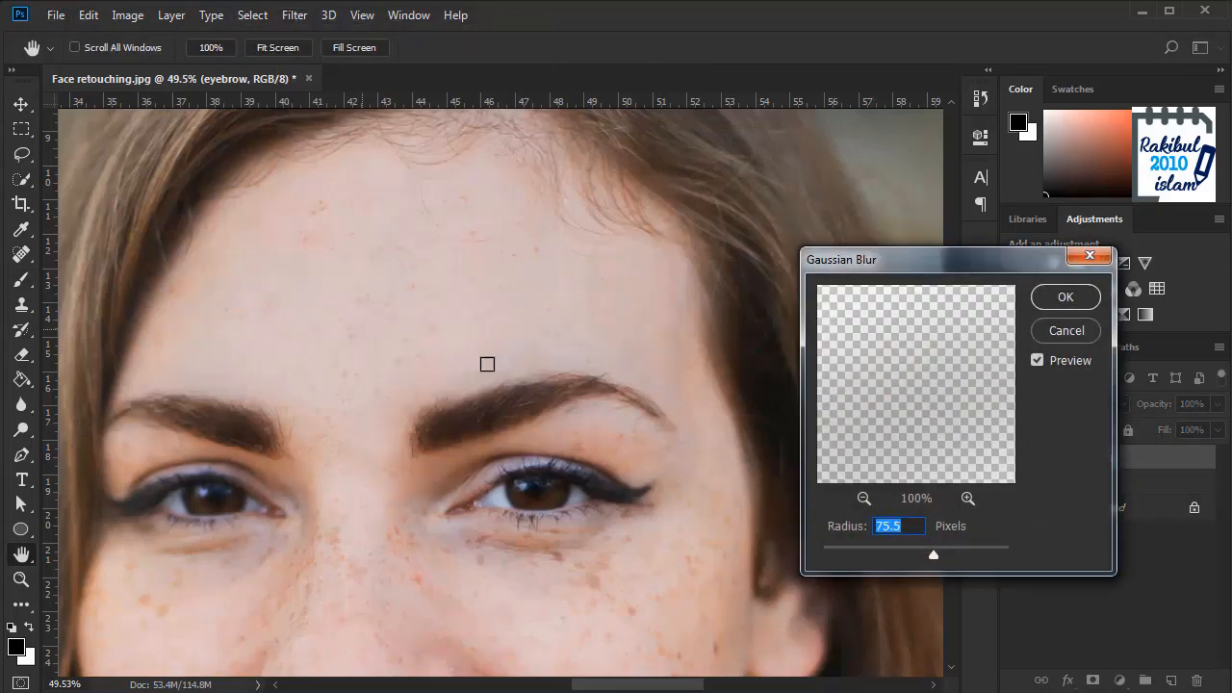
pyautogui.moveTo(935, 559); pyautogui.dragTo(905, 557)
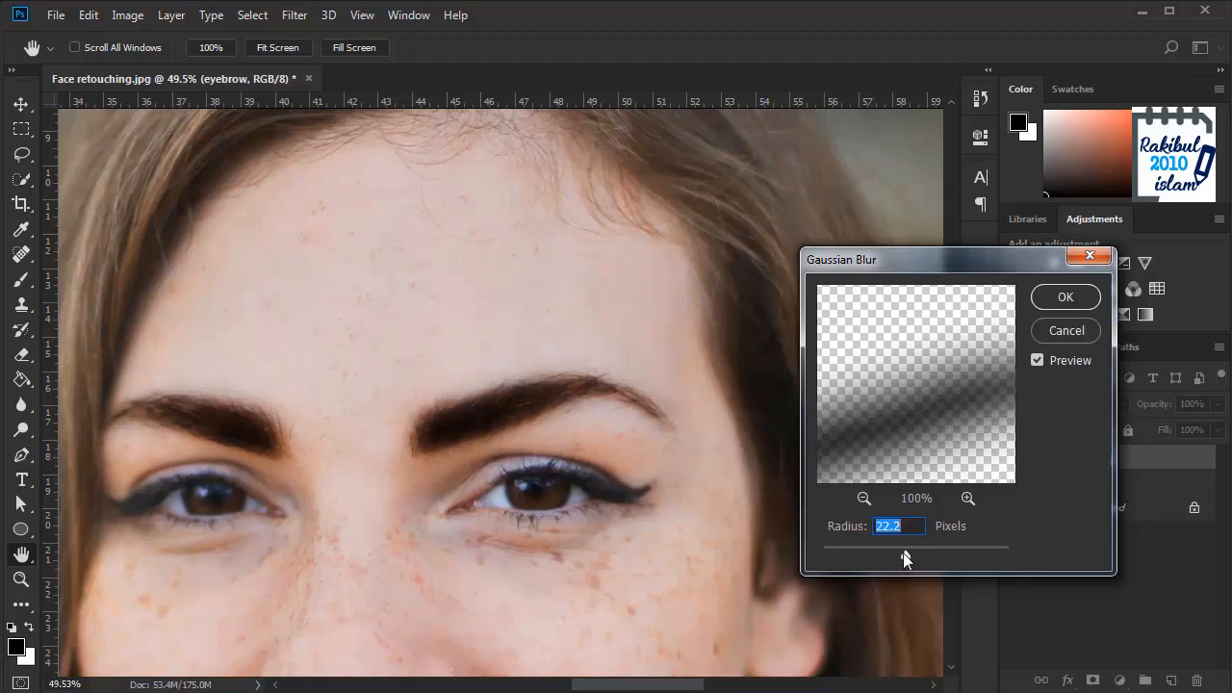
pyautogui.click(1040, 362)
pyautogui.click(1040, 362)
pyautogui.click(1064, 298)
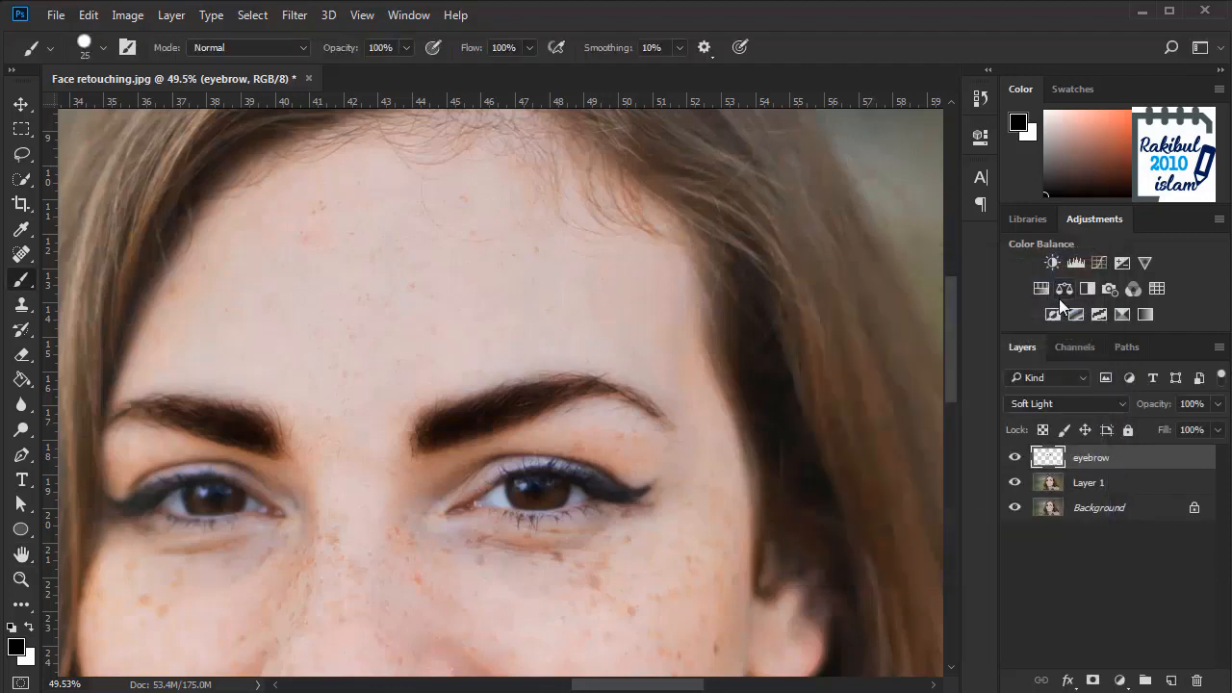
pyautogui.click(1016, 462)
pyautogui.click(1015, 462)
pyautogui.moveTo(1157, 407); pyautogui.dragTo(1191, 407)
# Step: Trace a closed Pen tool path around the iris of the eye on the photo's left side
pyautogui.click(23, 103)
pyautogui.scroll(1, 448, 448)
pyautogui.moveTo(448, 448); pyautogui.dragTo(528, 376)
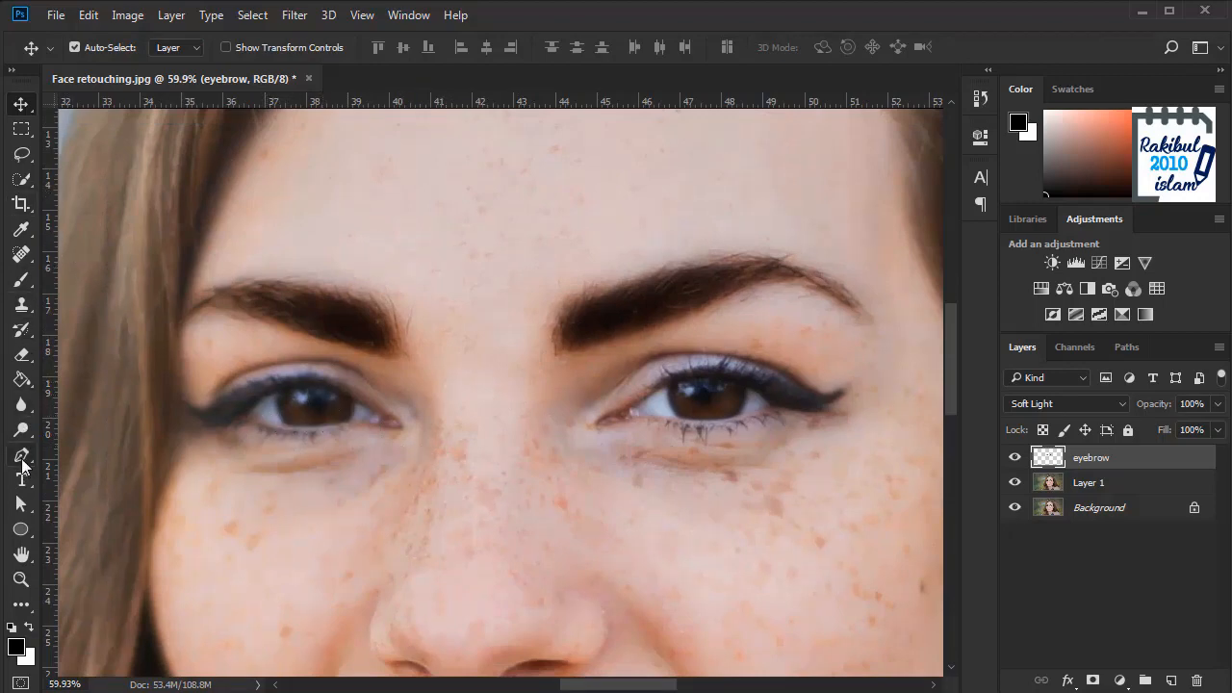
pyautogui.click(21, 458)
pyautogui.click(76, 450)
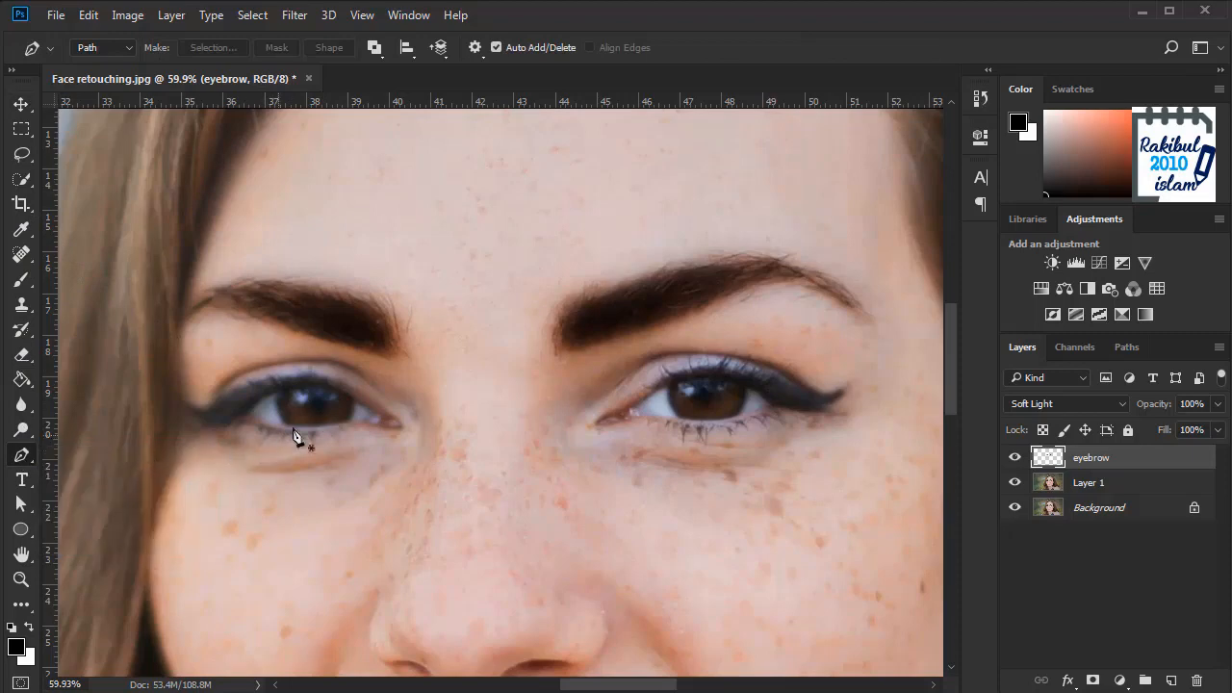
pyautogui.scroll(2, 304, 420)
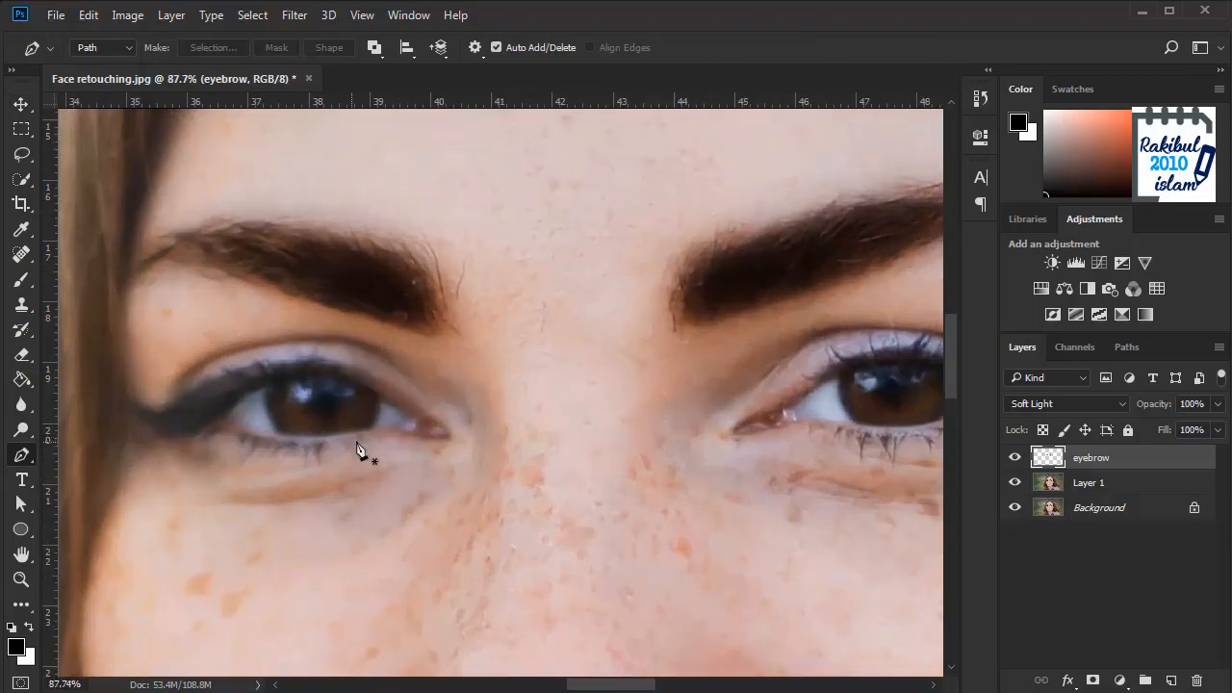
pyautogui.scroll(1, 380, 427)
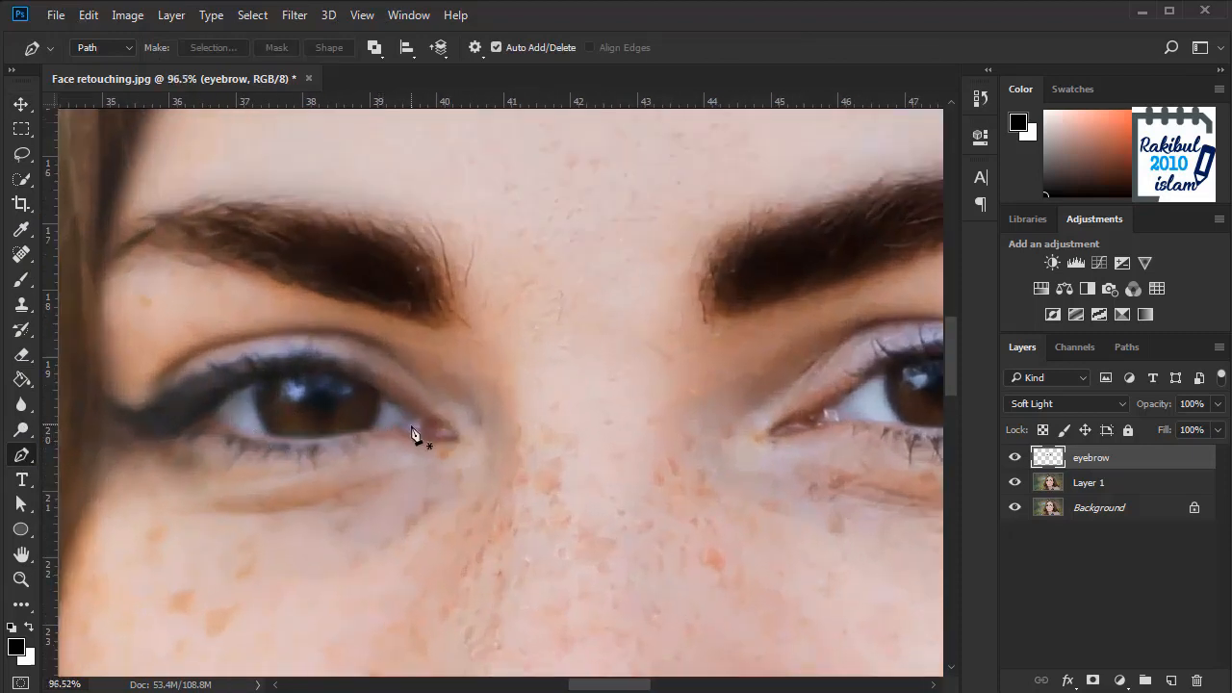
pyautogui.click(268, 436)
pyautogui.moveTo(254, 381); pyautogui.dragTo(259, 353)
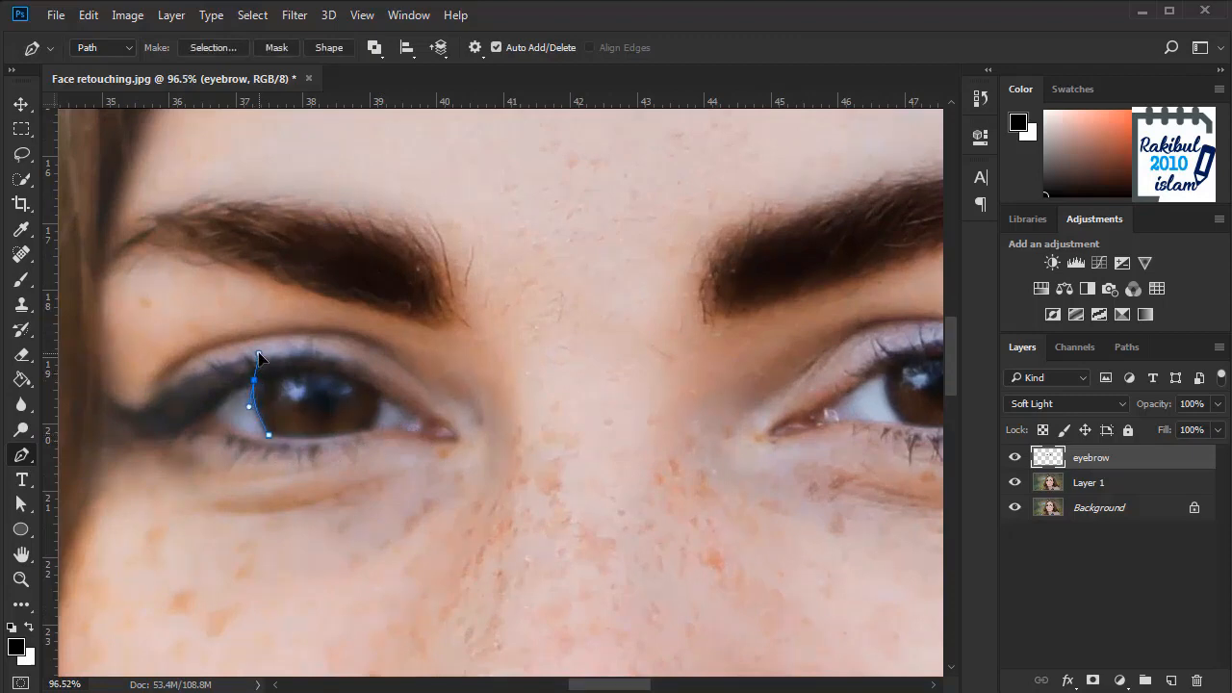
pyautogui.keyDown('alt'); pyautogui.click(254, 380); pyautogui.keyUp('alt')
pyautogui.moveTo(378, 393); pyautogui.dragTo(445, 437)
pyautogui.keyDown('alt'); pyautogui.click(379, 395); pyautogui.keyUp('alt')
pyautogui.moveTo(367, 432); pyautogui.dragTo(345, 455)
pyautogui.keyDown('alt'); pyautogui.click(366, 433); pyautogui.keyUp('alt')
pyautogui.moveTo(256, 434); pyautogui.dragTo(233, 428)
# Step: Trace a second closed path around the iris of the eye on the photo's right side
pyautogui.moveTo(775, 378); pyautogui.dragTo(302, 440)
pyautogui.click(397, 489)
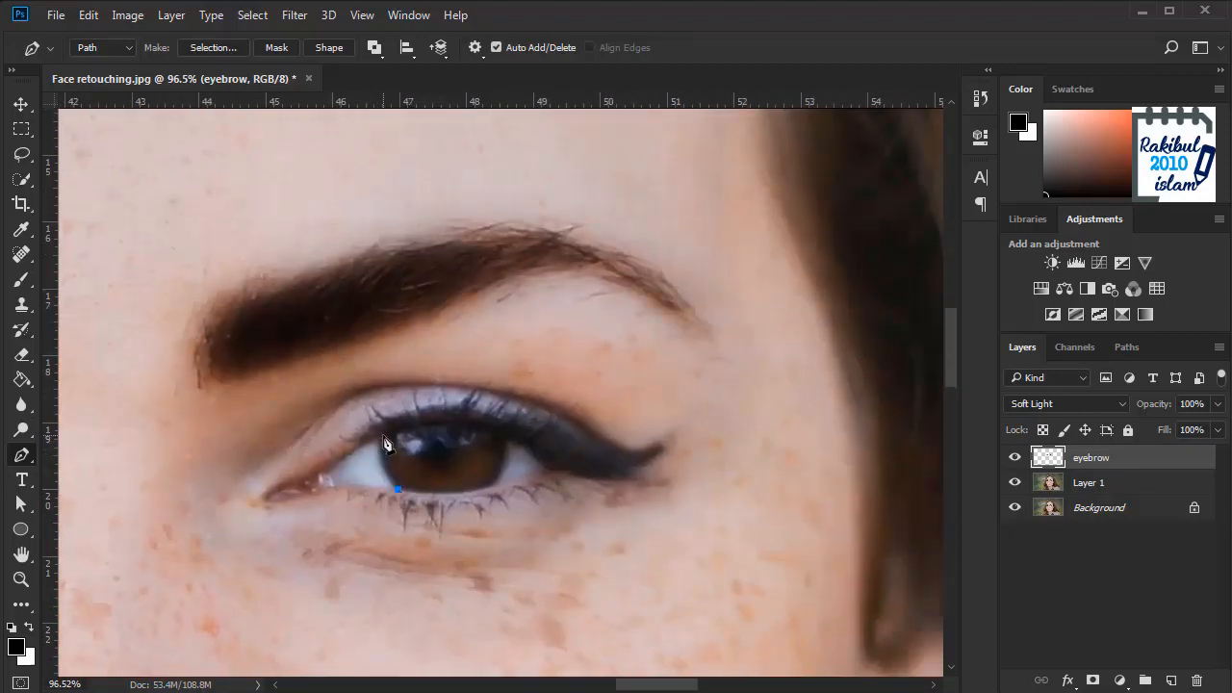
pyautogui.moveTo(380, 435); pyautogui.dragTo(385, 407)
pyautogui.moveTo(507, 434)
pyautogui.mouseDown()
pyautogui.moveTo(566, 449)
pyautogui.moveTo(578, 471)
pyautogui.mouseUp()
pyautogui.moveTo(490, 488); pyautogui.dragTo(469, 504)
pyautogui.keyDown('alt'); pyautogui.click(489, 488); pyautogui.keyUp('alt')
pyautogui.moveTo(397, 489); pyautogui.dragTo(353, 480)
# Step: Convert both iris paths to a selection and add a Curves adjustment layer masked to it
pyautogui.keyDown('alt'); pyautogui.scroll(-3, 588, 398); pyautogui.keyUp('alt')
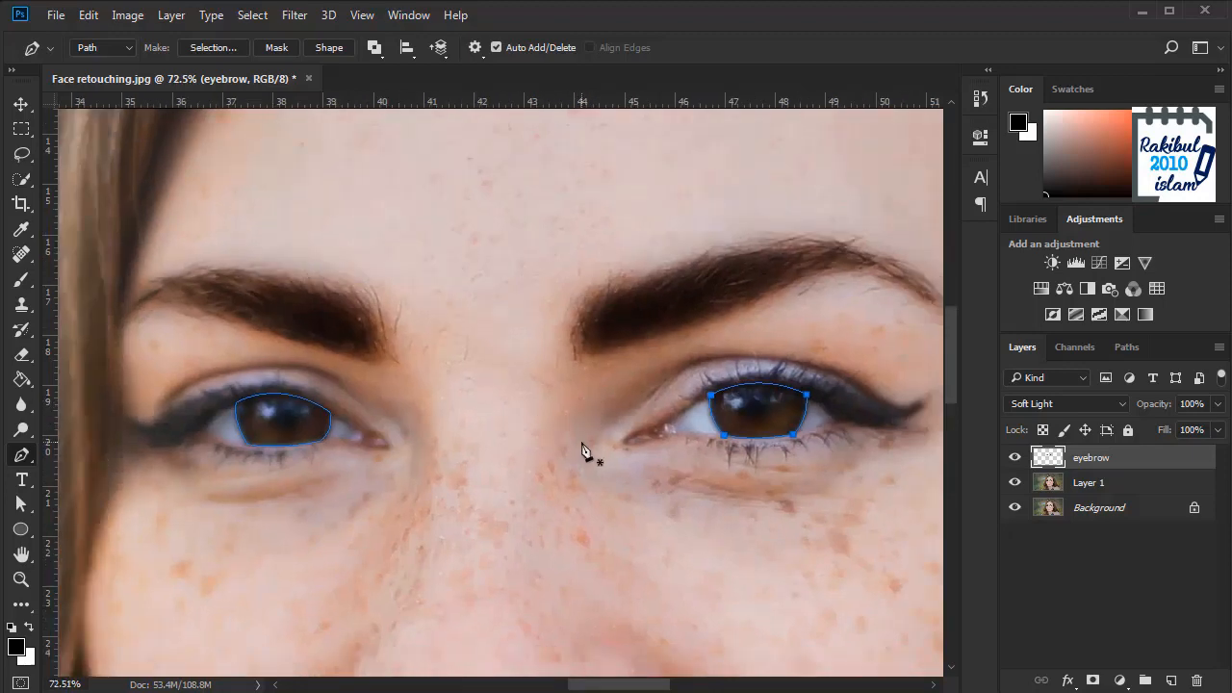
pyautogui.hotkey('ctrl', 'Return')
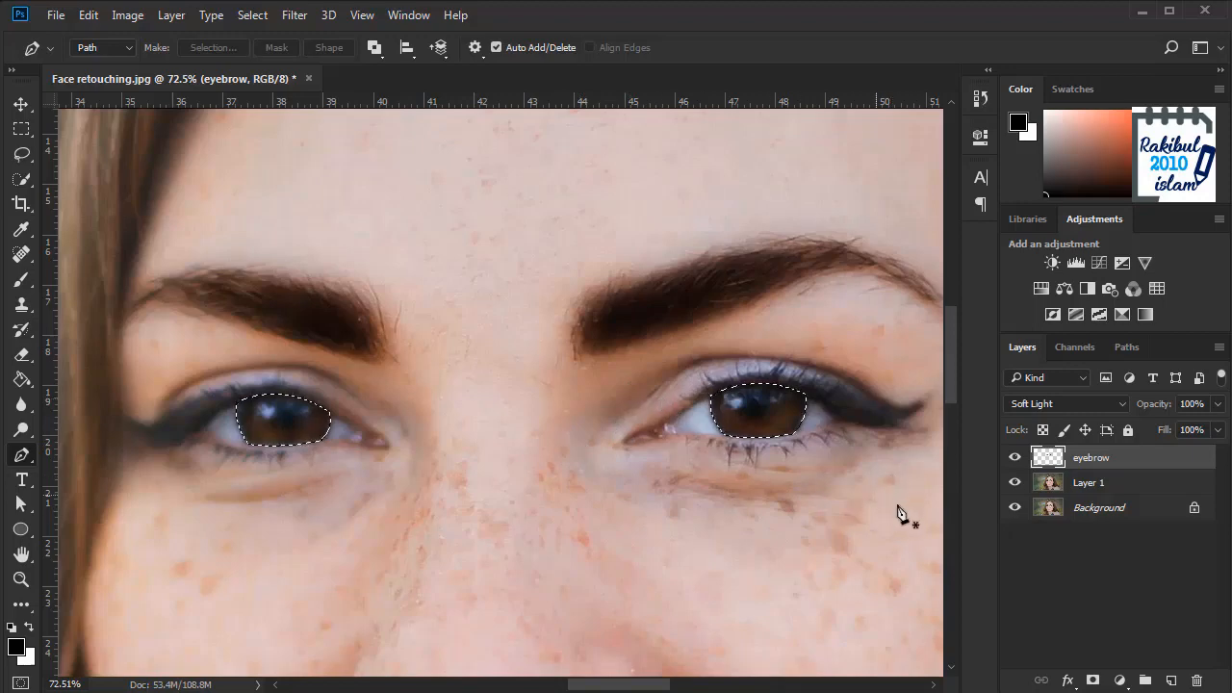
pyautogui.click(1119, 680)
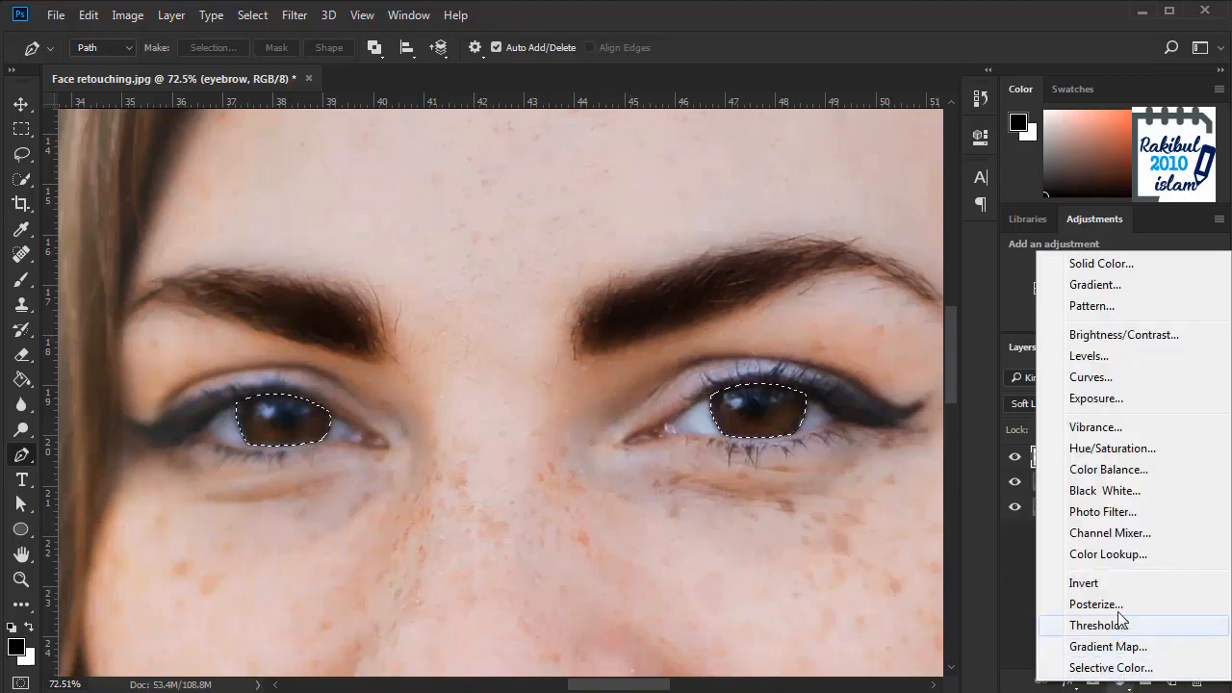
pyautogui.click(1103, 381)
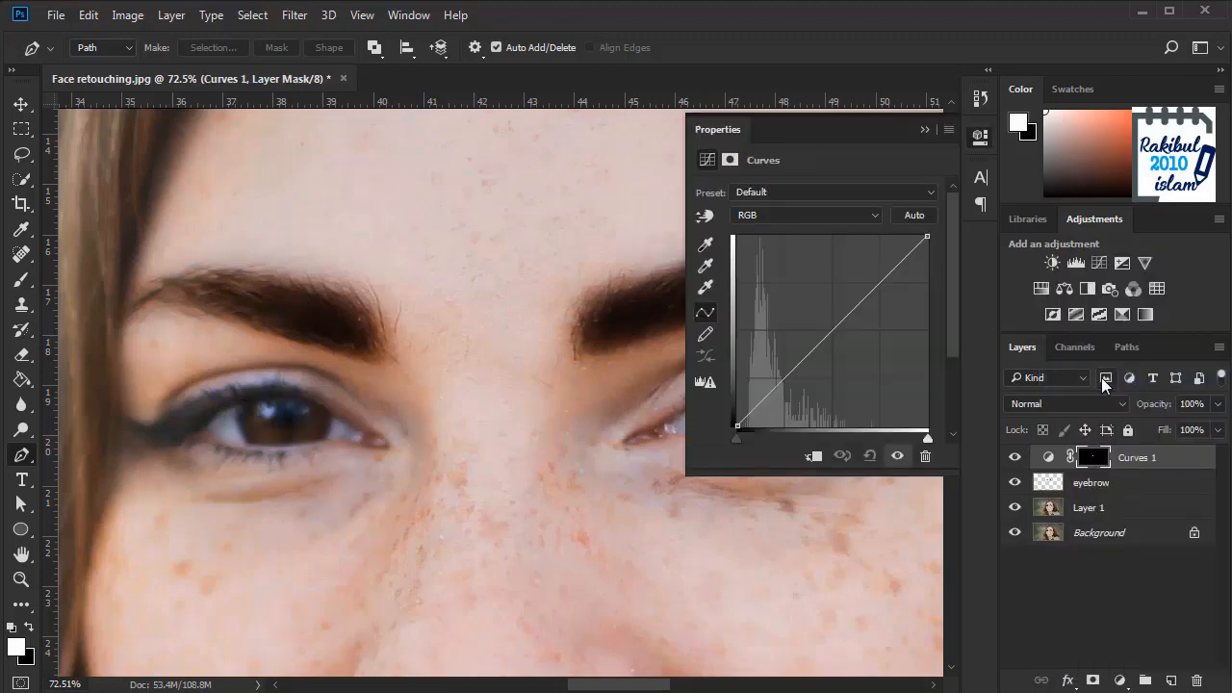
pyautogui.moveTo(610, 408); pyautogui.dragTo(451, 438)
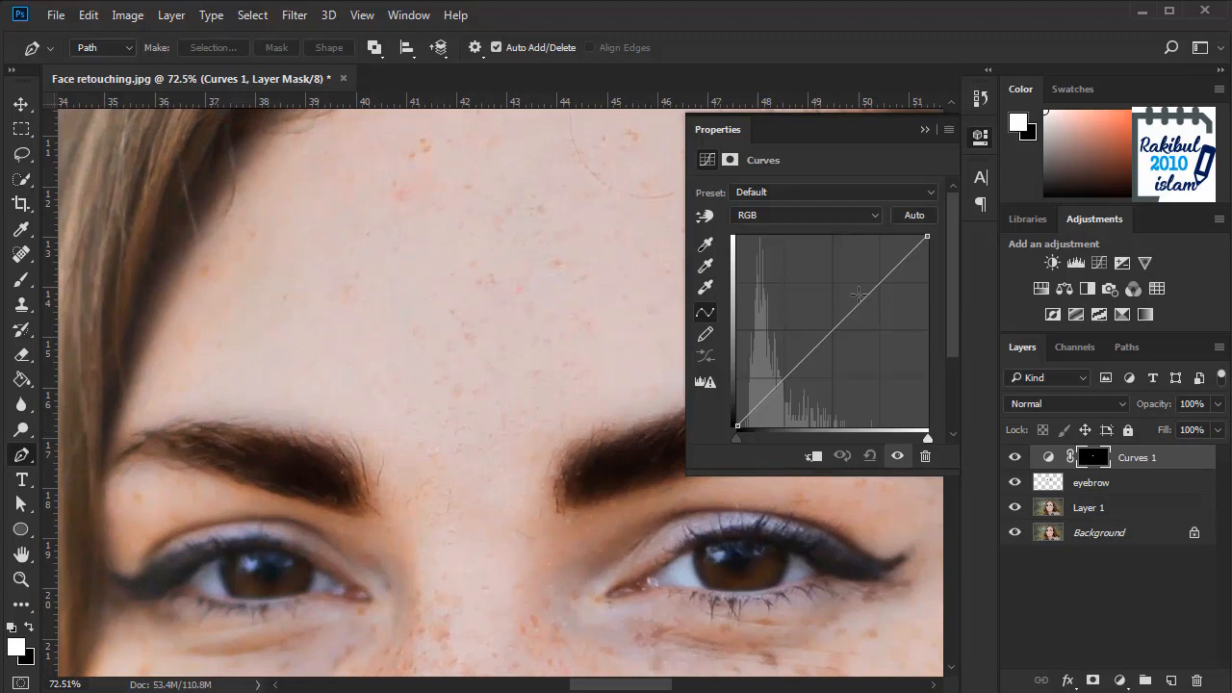
# Step: Shape the iris Curves adjustment's RGB curve with several points for stronger contrast and brighter highlights, and compare the irises with and without it
pyautogui.moveTo(870, 293); pyautogui.dragTo(863, 287)
pyautogui.moveTo(816, 336); pyautogui.dragTo(821, 334)
pyautogui.moveTo(861, 287); pyautogui.dragTo(867, 285)
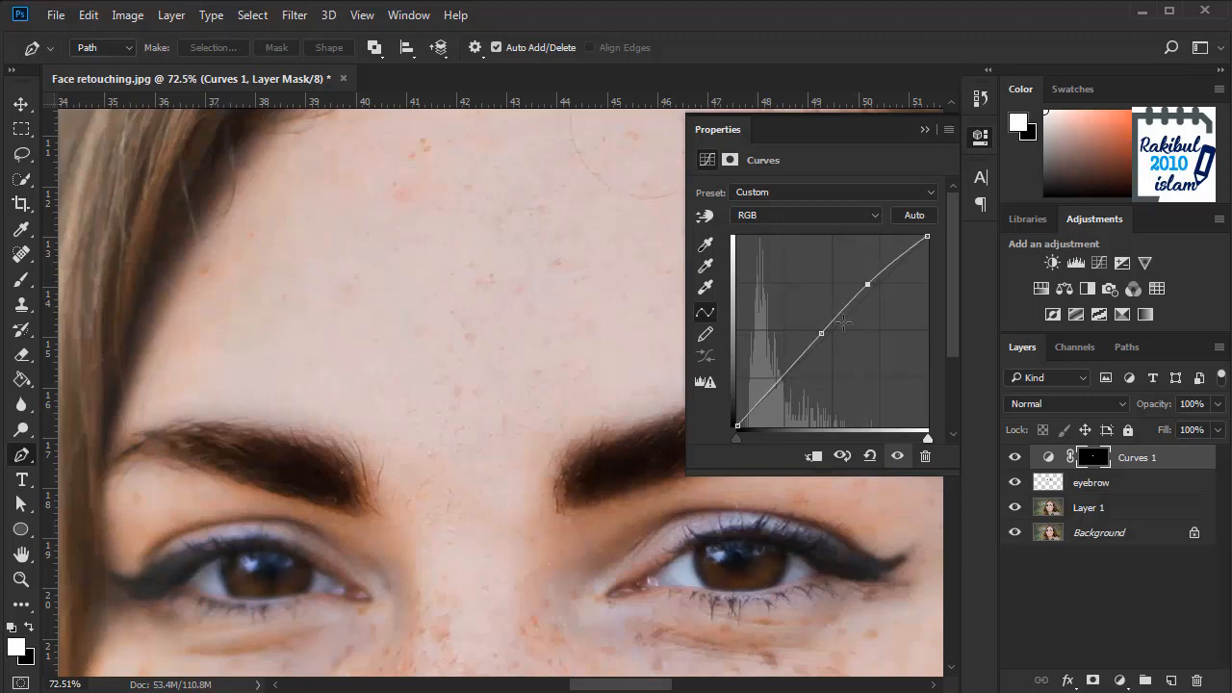
pyautogui.moveTo(782, 375); pyautogui.dragTo(783, 373)
pyautogui.moveTo(836, 314); pyautogui.dragTo(858, 309)
pyautogui.moveTo(795, 346); pyautogui.dragTo(794, 355)
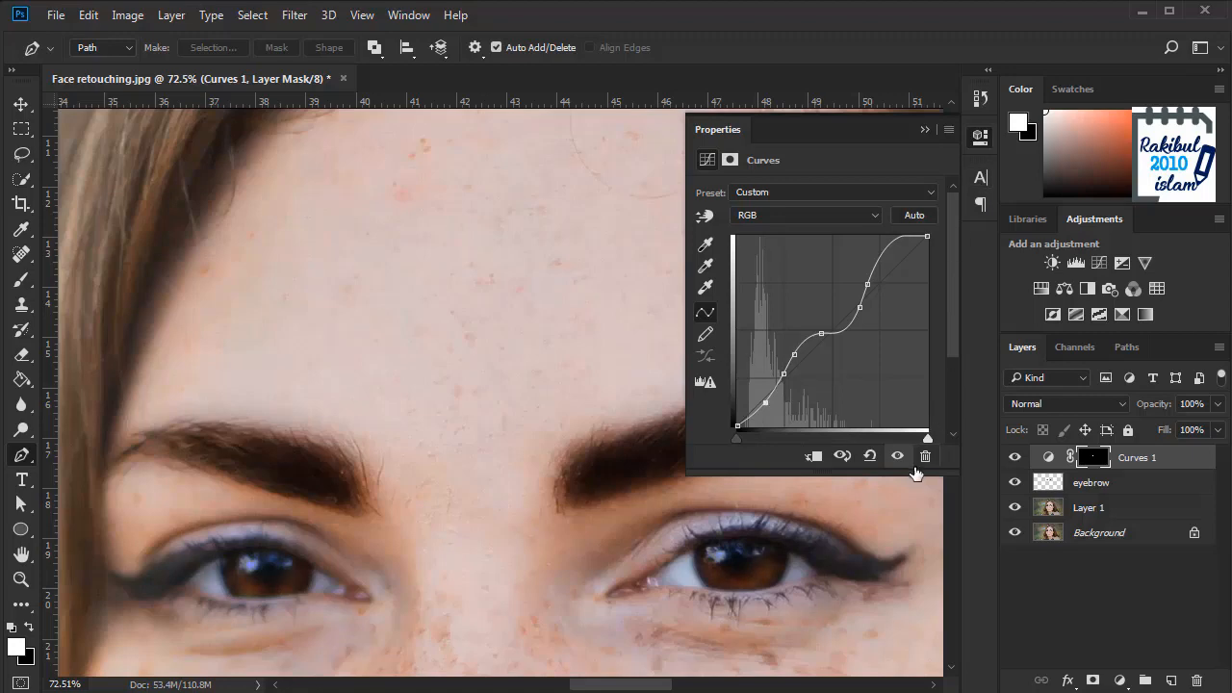
pyautogui.click(897, 457)
pyautogui.click(897, 457)
pyautogui.click(982, 137)
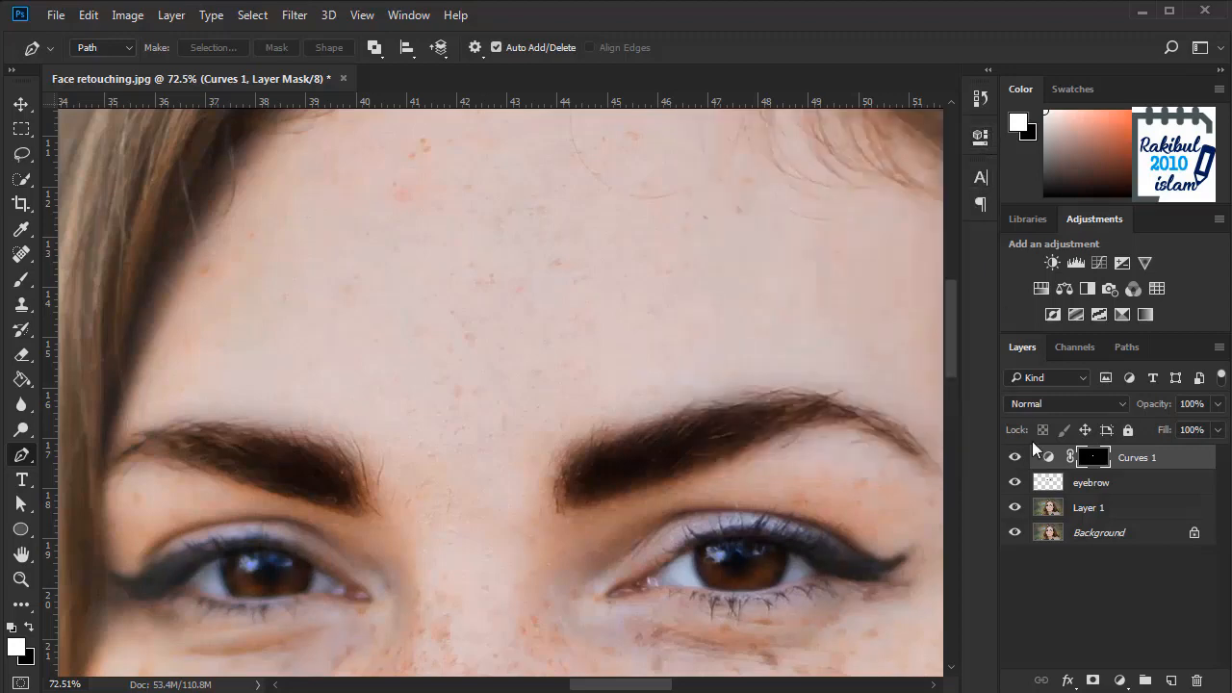
# Step: Reduce the opacity of the iris Curves adjustment layer to 87%
pyautogui.moveTo(1155, 409); pyautogui.dragTo(1139, 410)
pyautogui.click(21, 104)
pyautogui.scroll(-1, 808, 491)
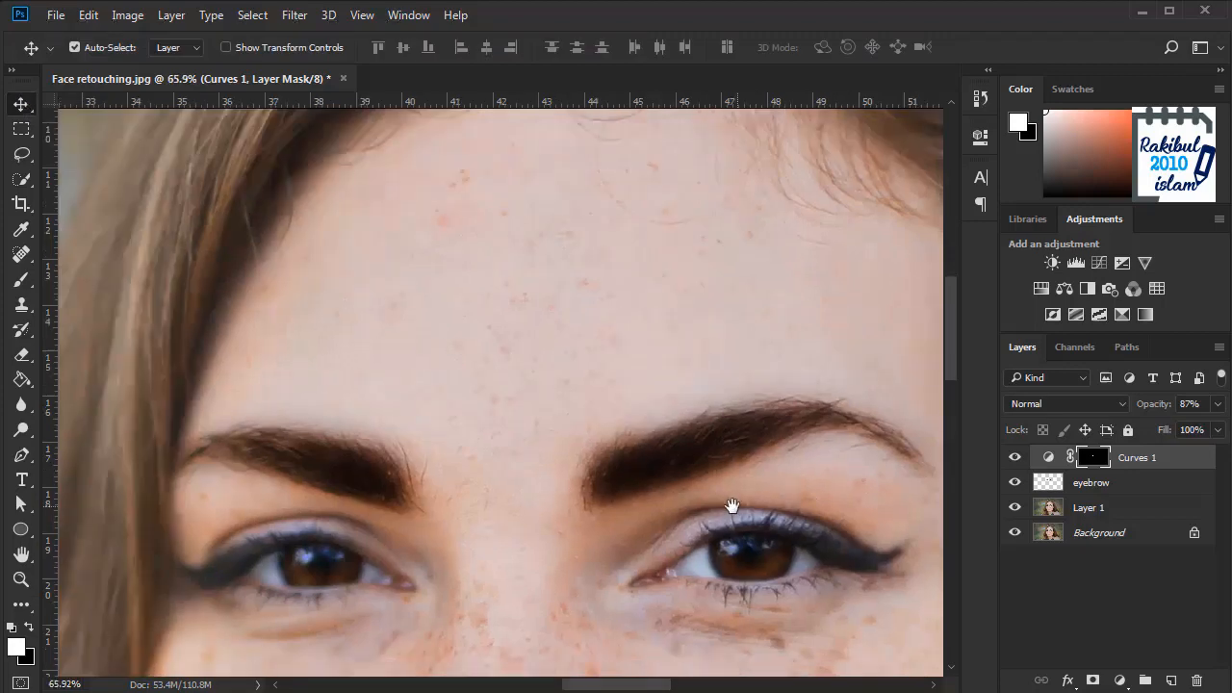
pyautogui.scroll(-2, 722, 452)
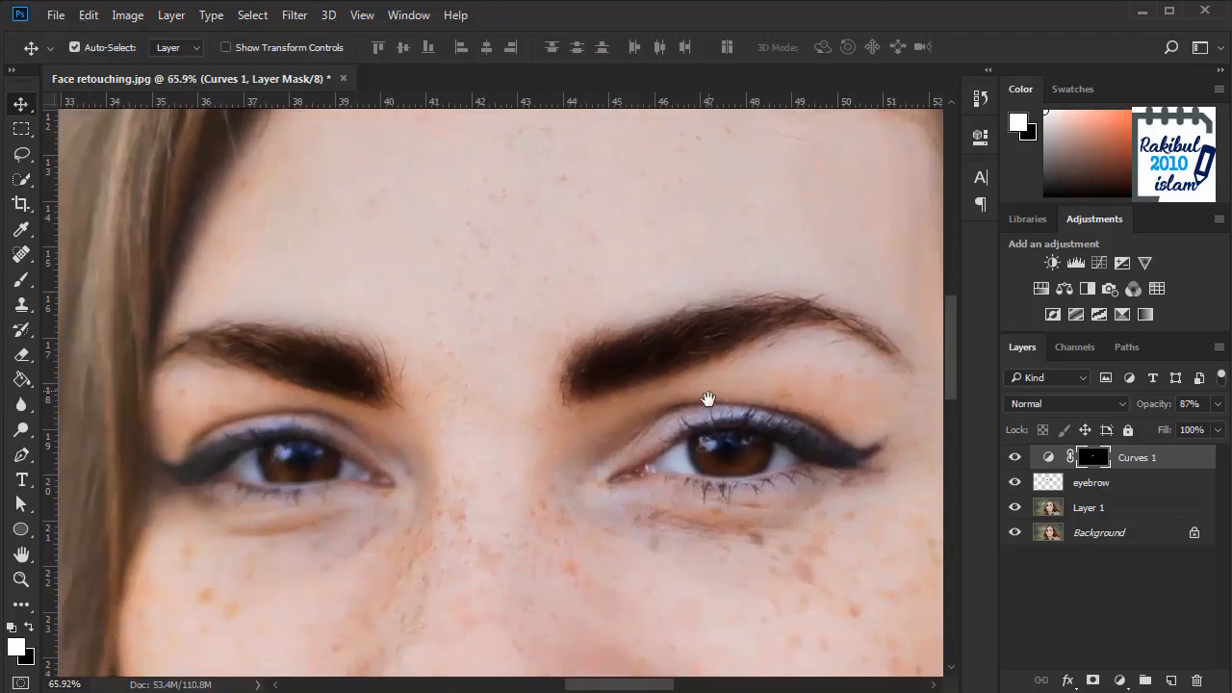
# Step: Add a new layer above the Curves adjustment and ready the Brush tool with white as the foreground colour
pyautogui.click(1171, 681)
pyautogui.press('x')
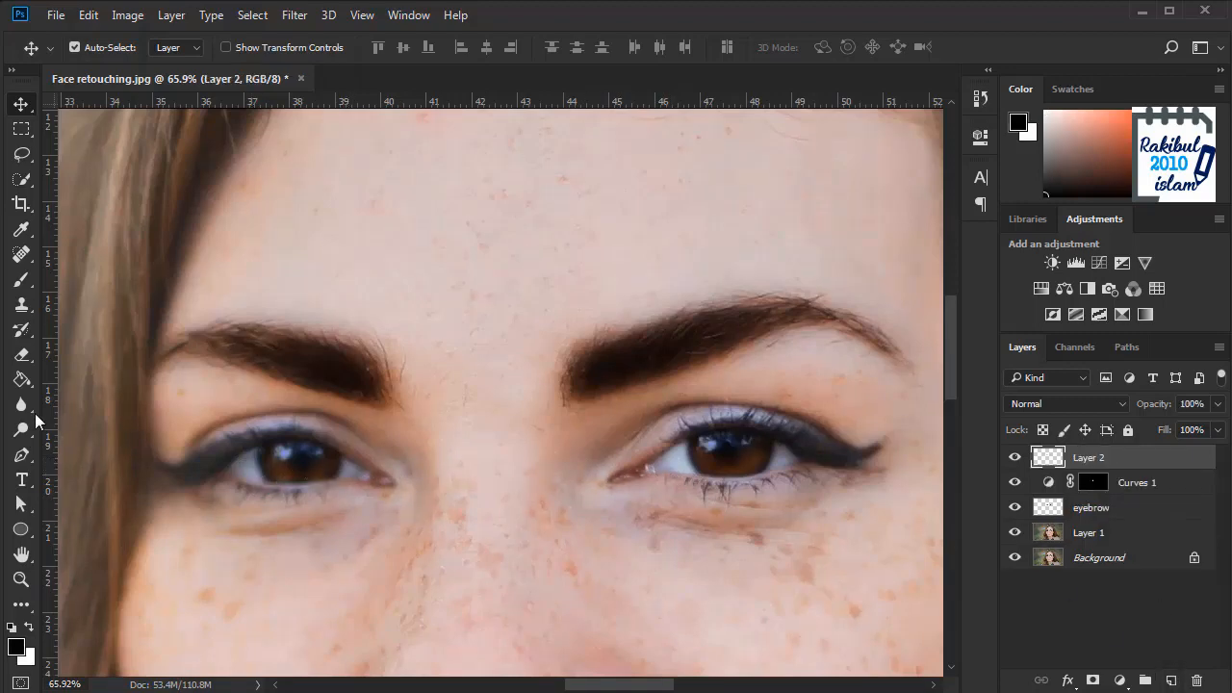
pyautogui.click(21, 281)
pyautogui.click(100, 281)
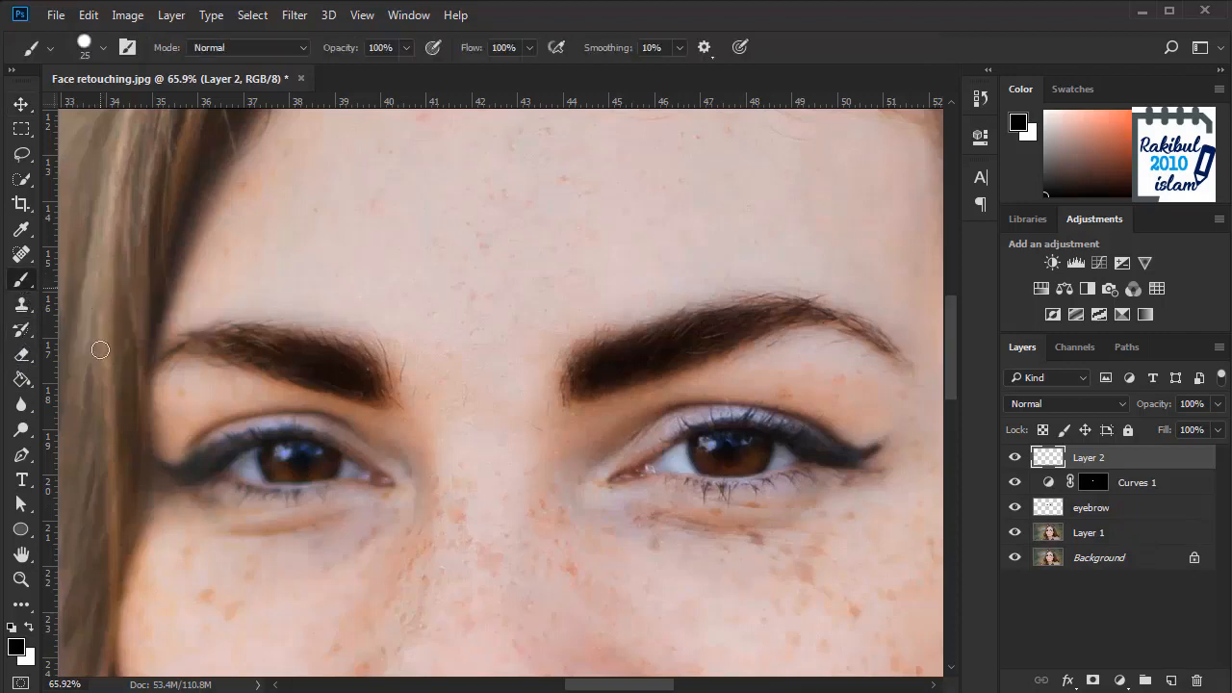
pyautogui.click(30, 627)
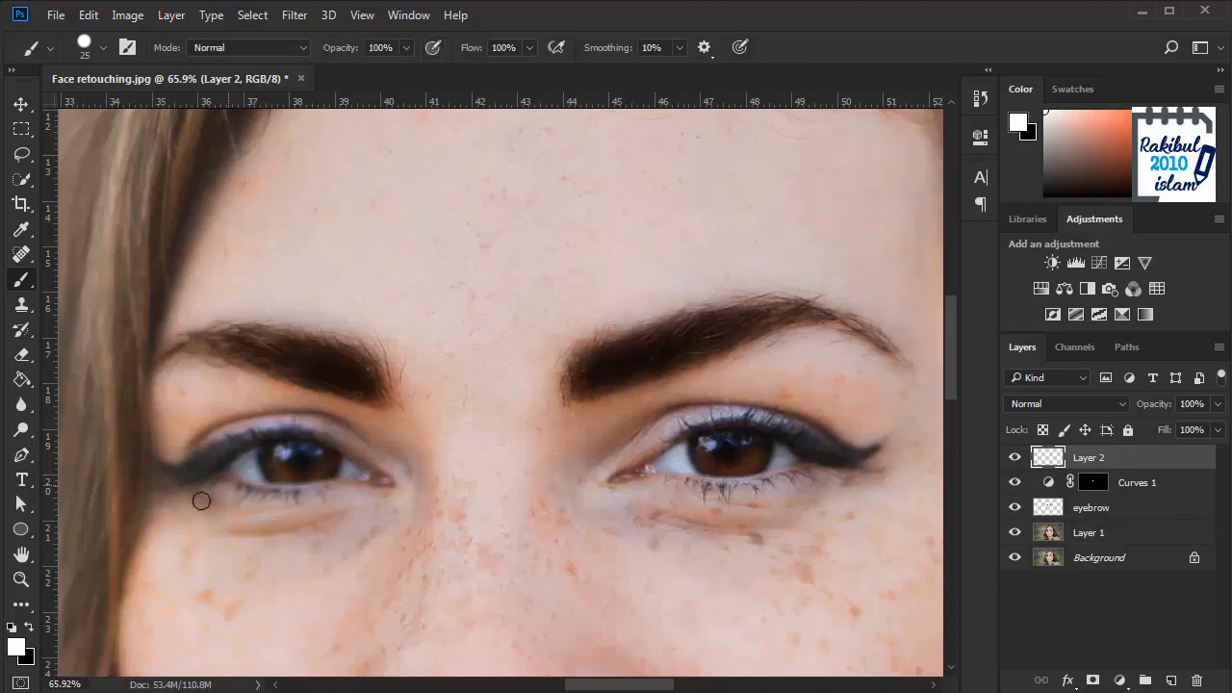
# Step: Paint the white of the eye on the photo's left side with a 9 px white brush on both sides of the iris
pyautogui.scroll(3, 202, 500)
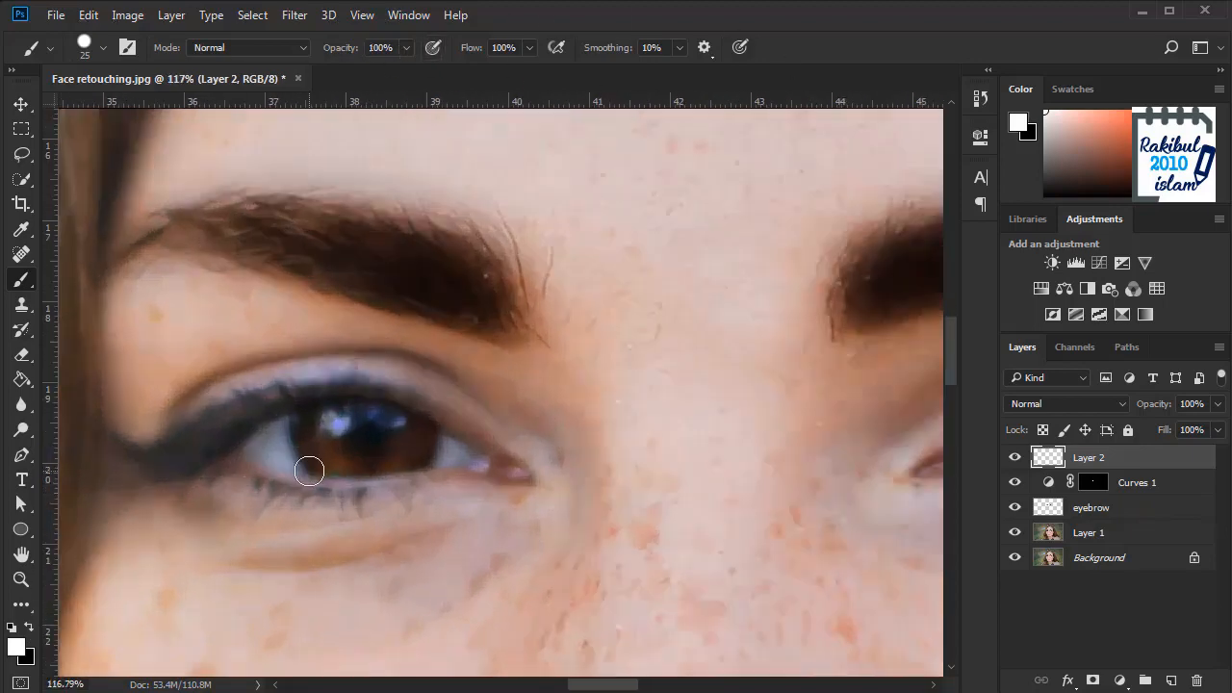
pyautogui.press('[')
pyautogui.press('[')
pyautogui.press('[')
pyautogui.moveTo(237, 452)
pyautogui.mouseDown()
pyautogui.moveTo(280, 424)
pyautogui.moveTo(239, 452)
pyautogui.moveTo(295, 470)
pyautogui.moveTo(282, 423)
pyautogui.moveTo(291, 469)
pyautogui.moveTo(281, 426)
pyautogui.moveTo(291, 468)
pyautogui.moveTo(263, 450)
pyautogui.mouseUp()
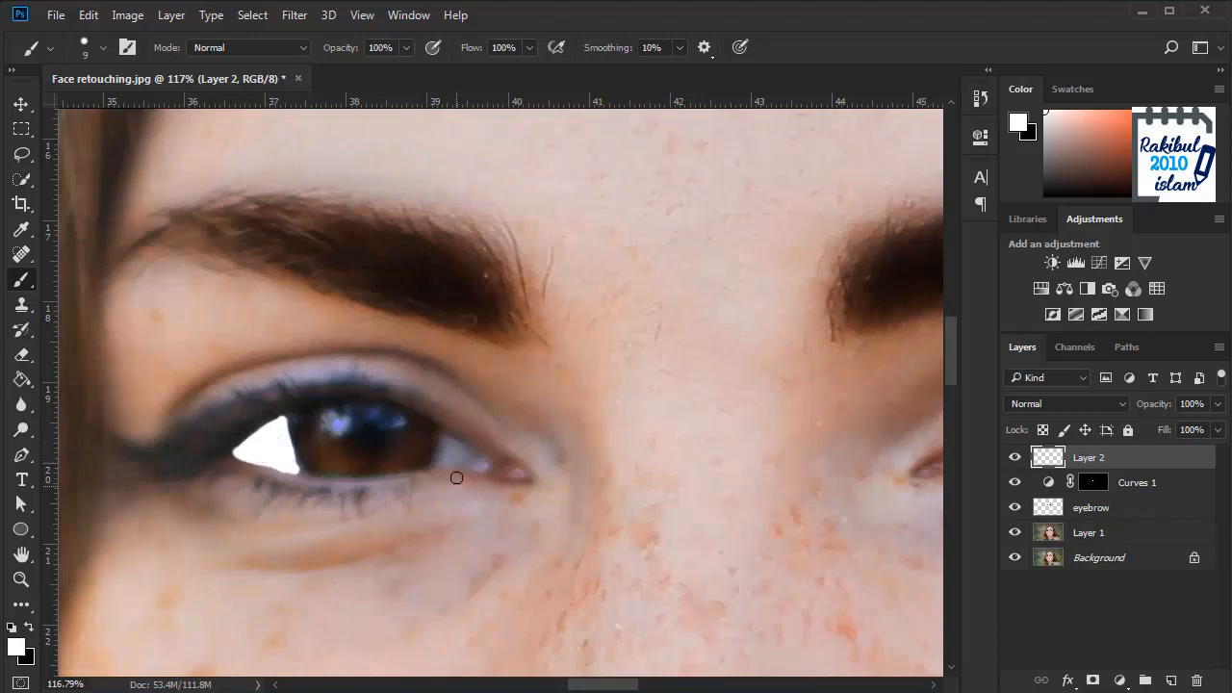
pyautogui.moveTo(447, 461)
pyautogui.mouseDown()
pyautogui.moveTo(438, 435)
pyautogui.moveTo(481, 456)
pyautogui.moveTo(447, 465)
pyautogui.moveTo(456, 454)
pyautogui.mouseUp()
# Step: Paint the white of the eye on the photo's right side with the same white brush on both sides of the iris
pyautogui.moveTo(699, 433); pyautogui.dragTo(302, 459)
pyautogui.moveTo(585, 473)
pyautogui.mouseDown()
pyautogui.moveTo(651, 457)
pyautogui.moveTo(671, 484)
pyautogui.moveTo(585, 481)
pyautogui.moveTo(614, 478)
pyautogui.moveTo(591, 482)
pyautogui.moveTo(641, 442)
pyautogui.moveTo(645, 467)
pyautogui.mouseUp()
pyautogui.moveTo(805, 445); pyautogui.dragTo(679, 475)
pyautogui.moveTo(673, 510)
pyautogui.mouseDown()
pyautogui.moveTo(674, 486)
pyautogui.moveTo(717, 493)
pyautogui.moveTo(669, 511)
pyautogui.moveTo(700, 491)
pyautogui.mouseUp()
# Step: Set the blend mode of the painted eye-white layer to Soft Light
pyautogui.scroll(-5, 700, 490)
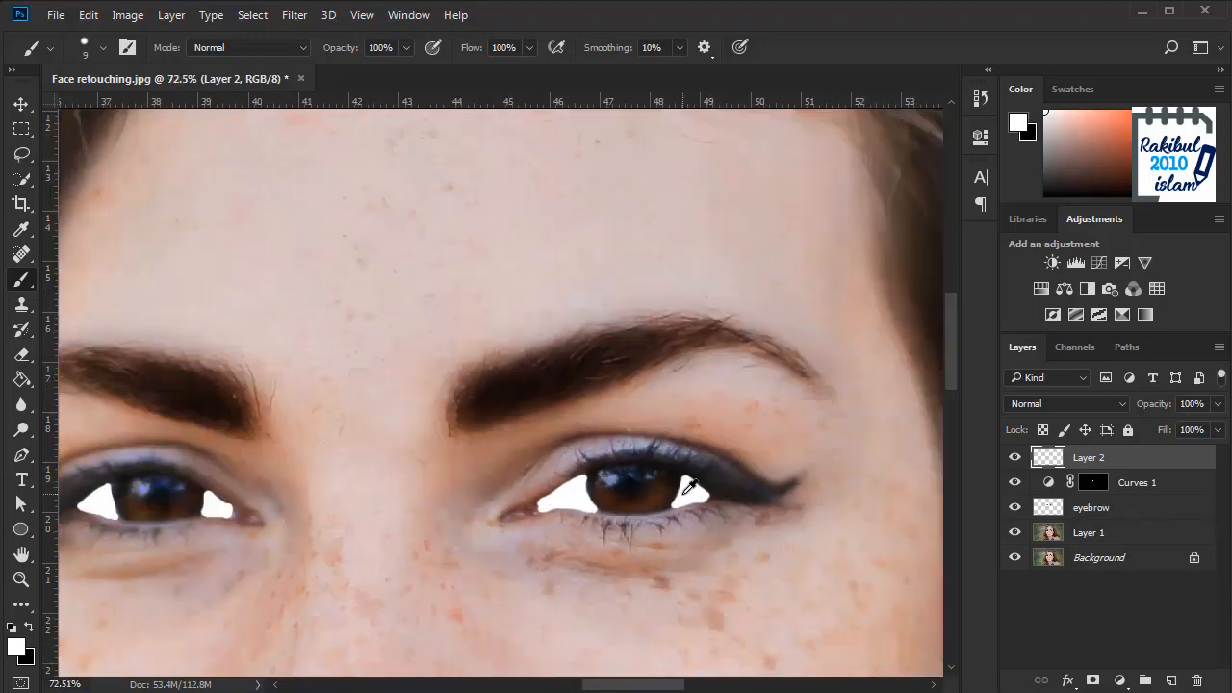
pyautogui.scroll(-1, 689, 487)
pyautogui.moveTo(400, 501); pyautogui.dragTo(435, 470)
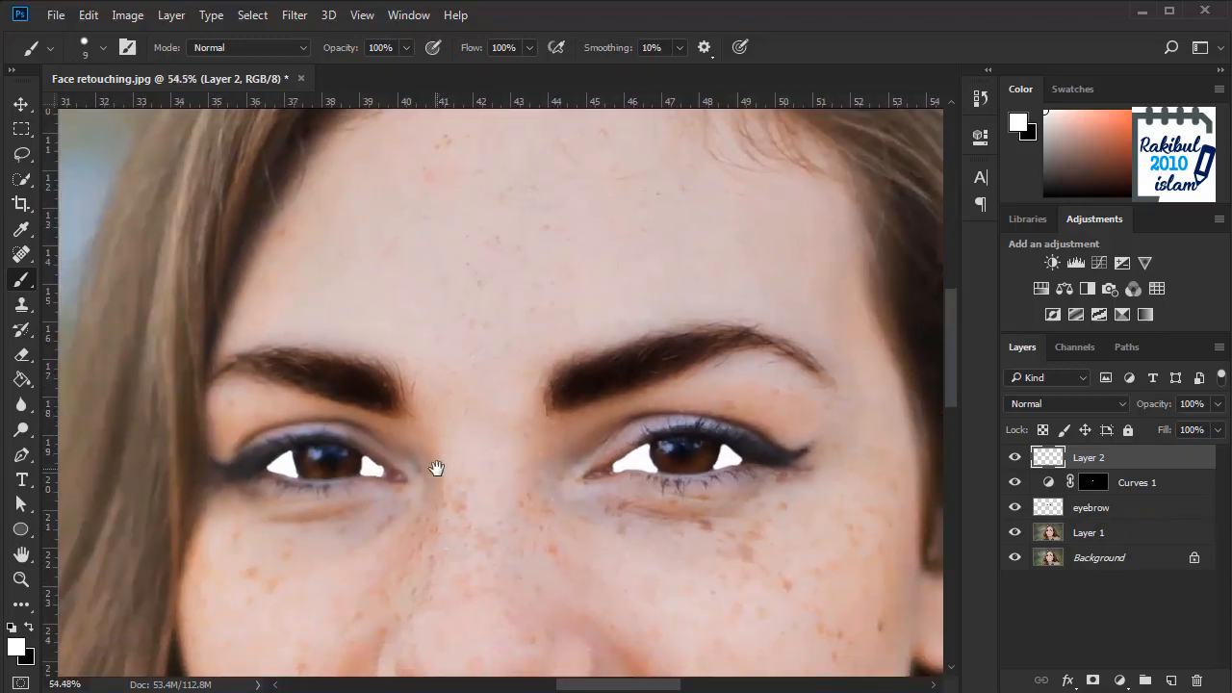
pyautogui.click(1049, 404)
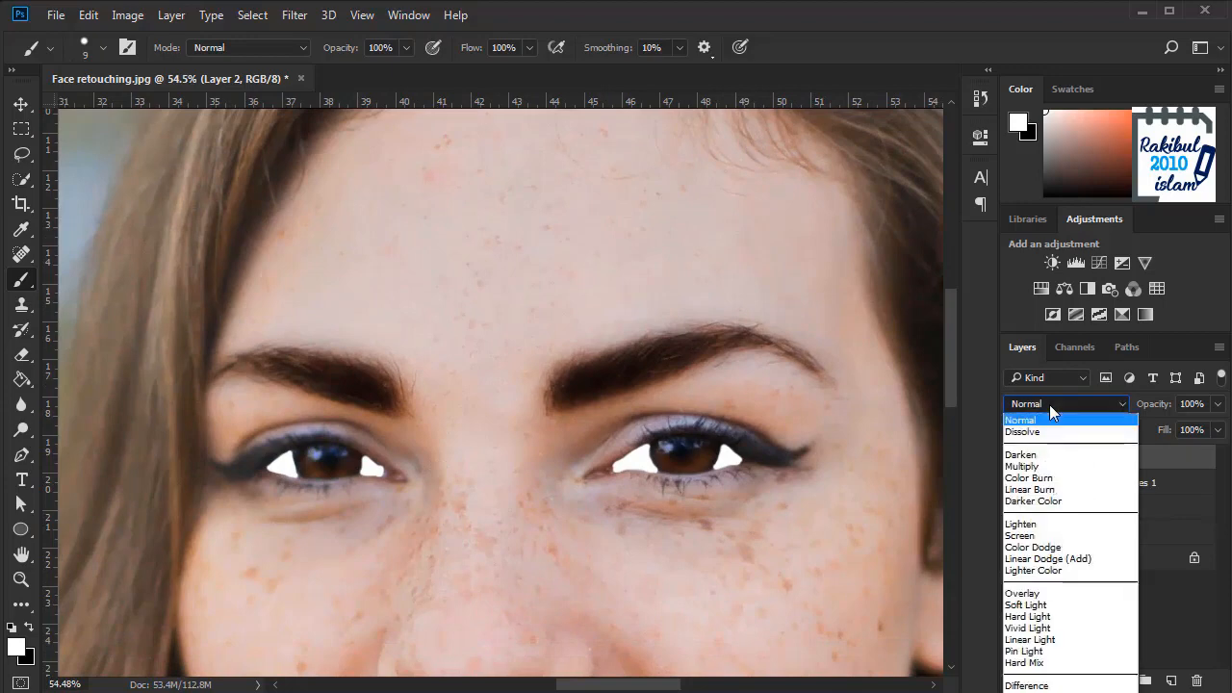
pyautogui.click(1060, 606)
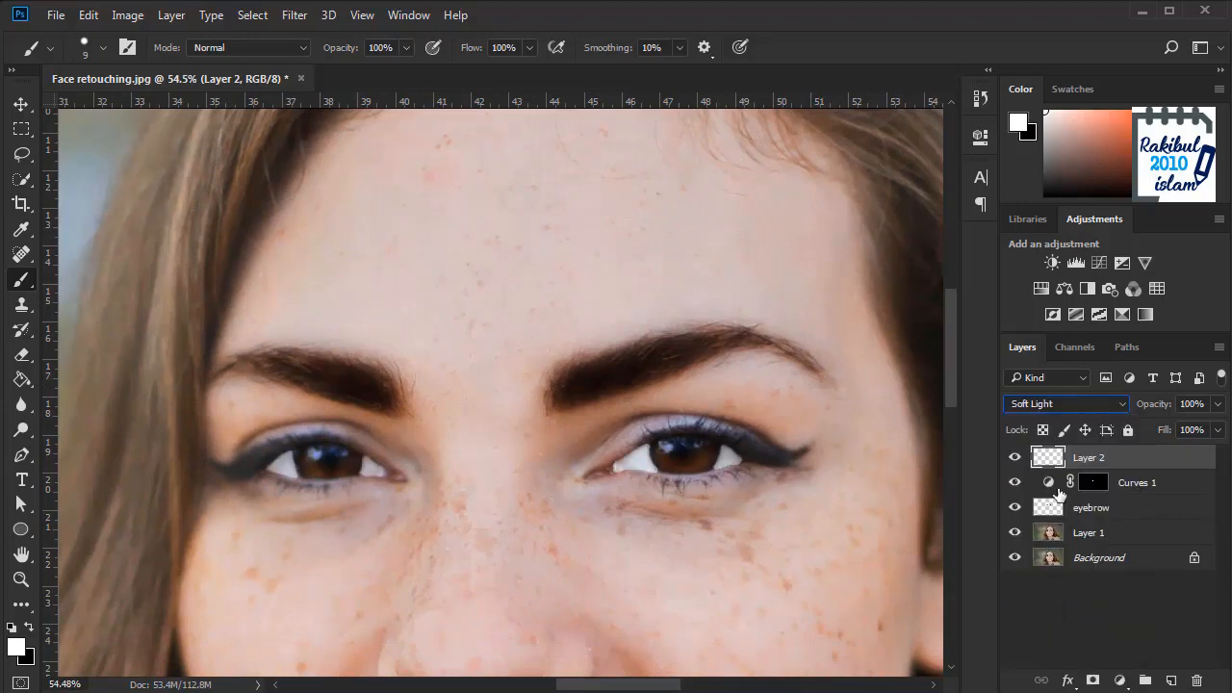
# Step: Soften the eye-white layer with a small-radius Gaussian Blur and compare the eyes with the layer hidden and shown
pyautogui.click(294, 18)
pyautogui.moveTo(334, 228)
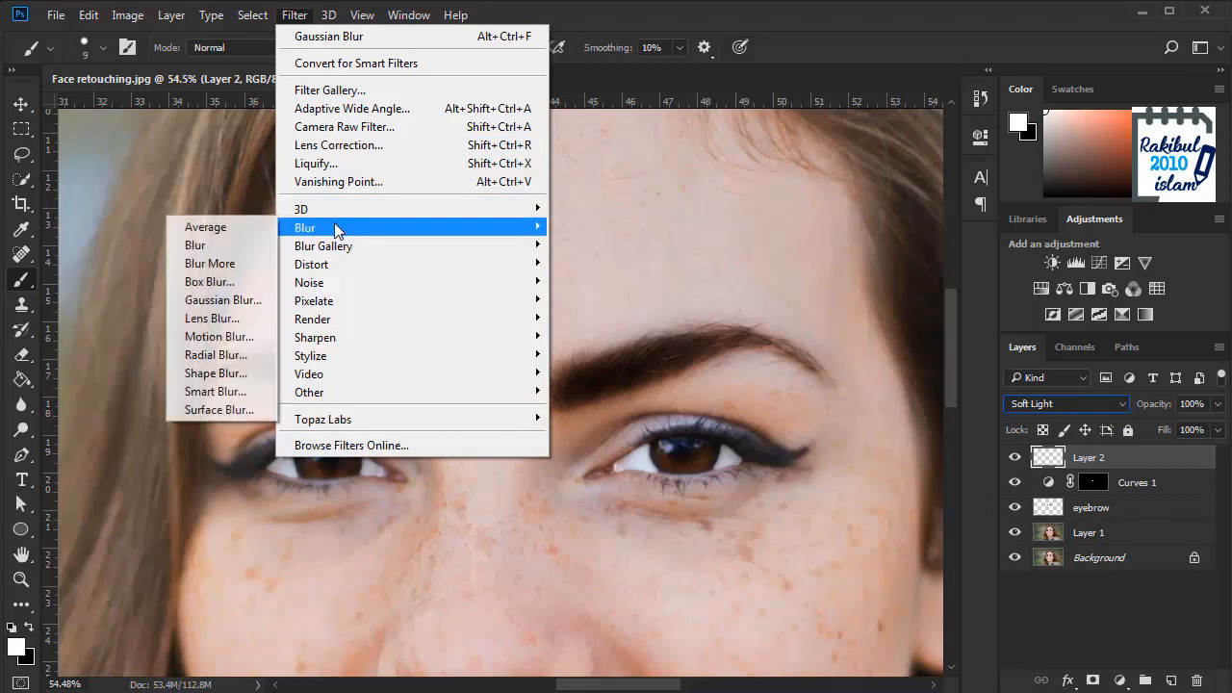
pyautogui.click(219, 300)
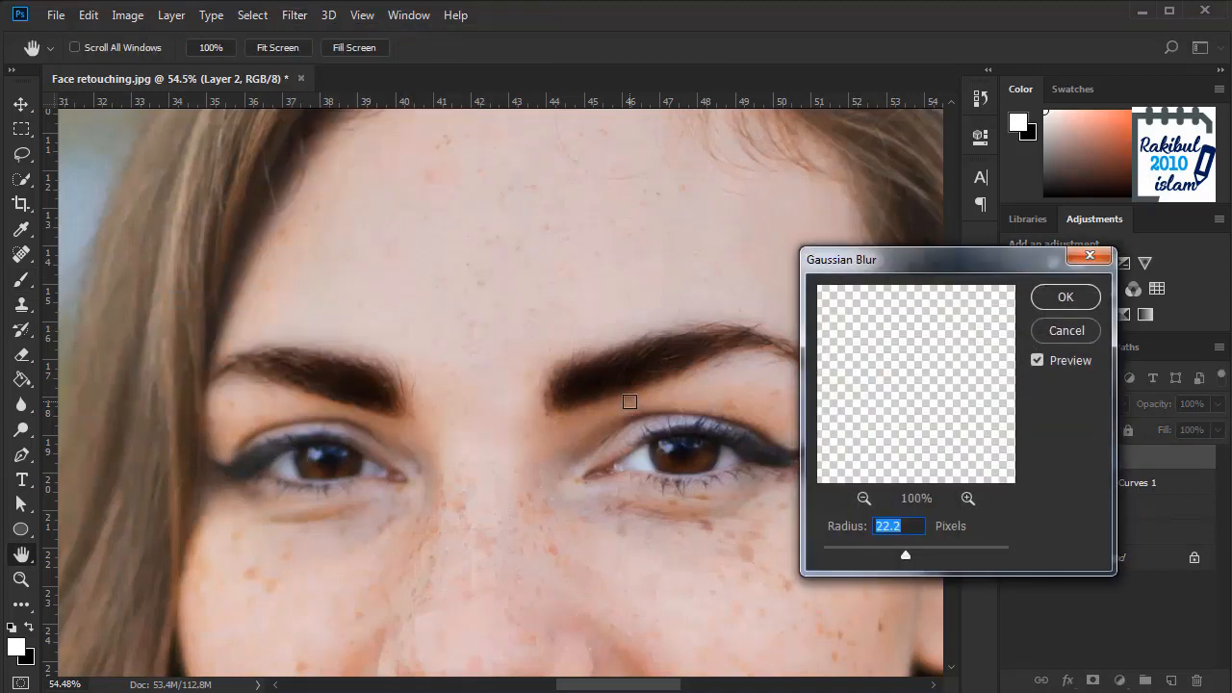
pyautogui.moveTo(893, 260); pyautogui.dragTo(897, 109)
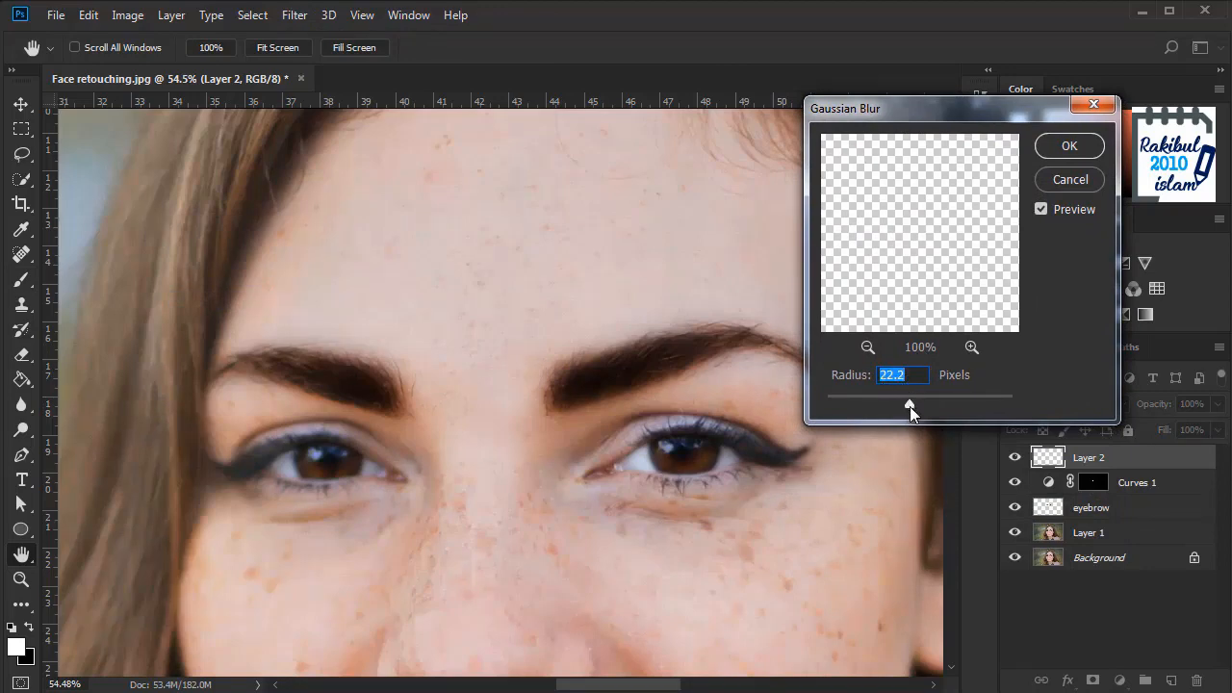
pyautogui.moveTo(878, 409); pyautogui.dragTo(866, 411)
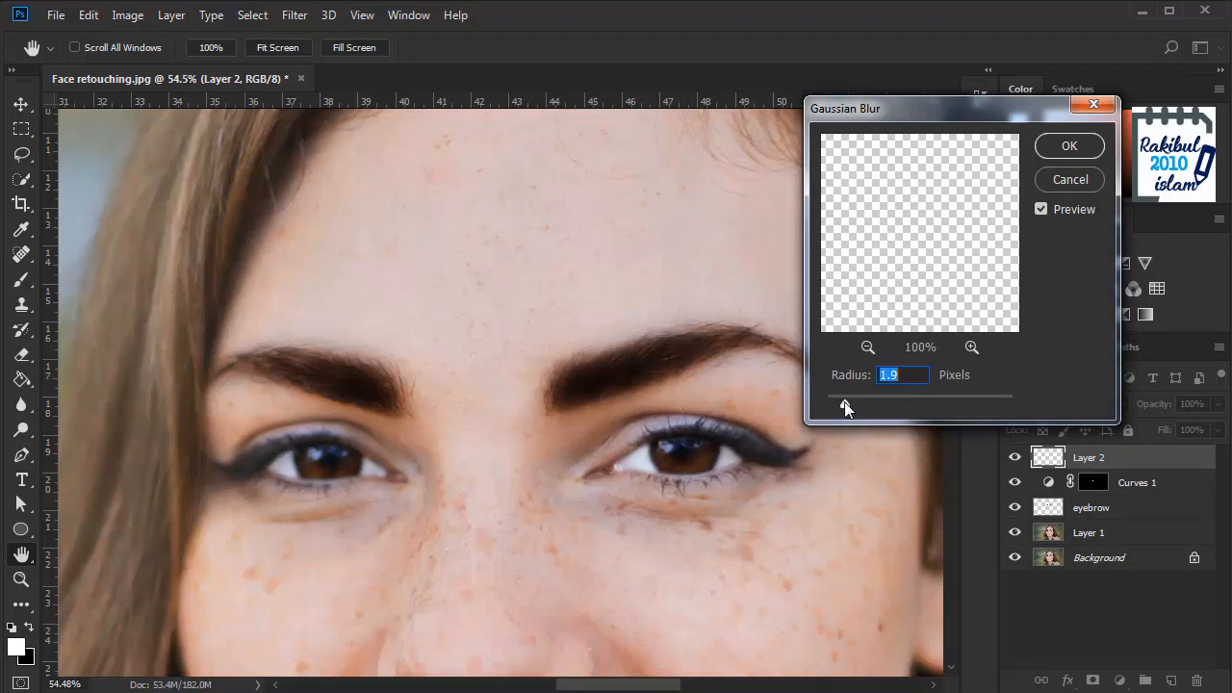
pyautogui.moveTo(845, 406); pyautogui.dragTo(854, 406)
pyautogui.click(1041, 210)
pyautogui.click(1042, 210)
pyautogui.click(1066, 147)
pyautogui.press('b')
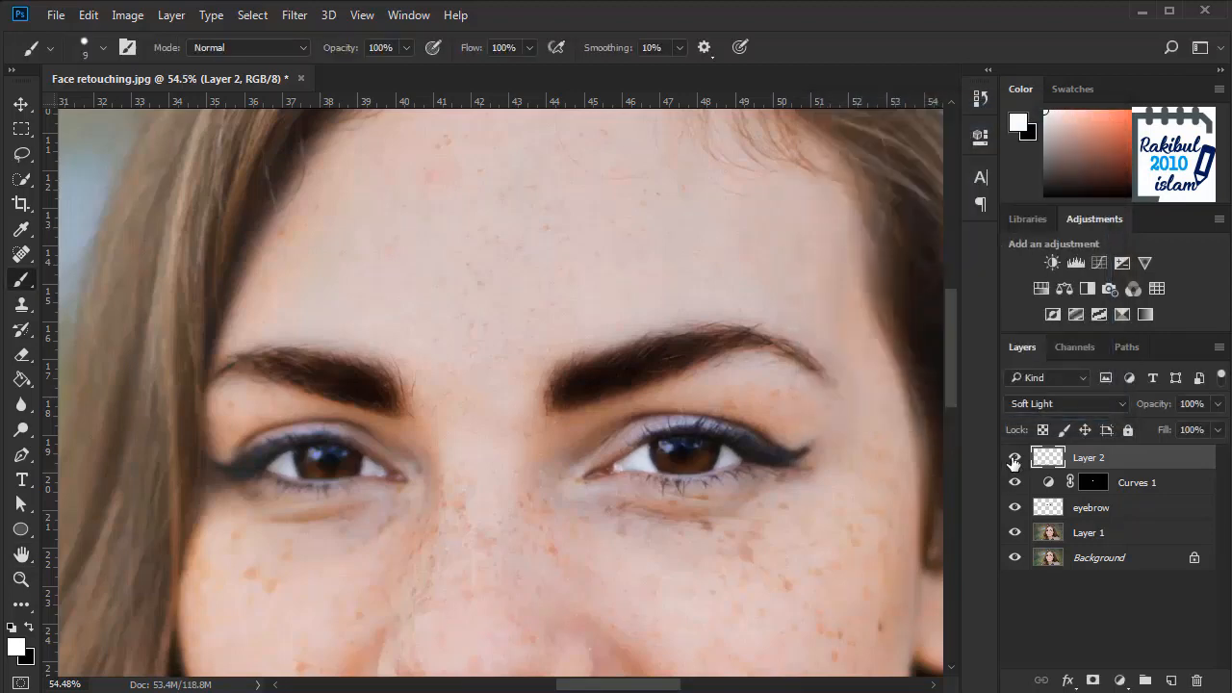
pyautogui.click(1015, 458)
pyautogui.click(1014, 459)
# Step: Add another new layer on top of the eye-white layer and activate the Brush tool for it
pyautogui.click(22, 101)
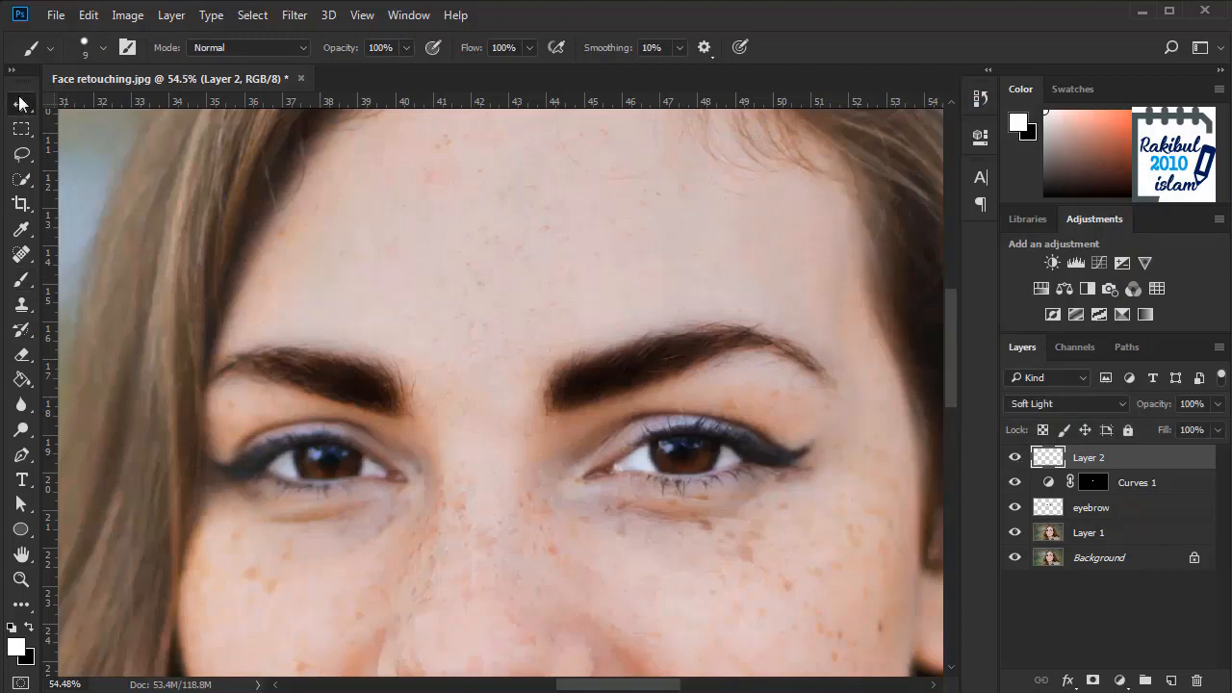
pyautogui.scroll(-2, 522, 421)
pyautogui.moveTo(511, 473); pyautogui.dragTo(503, 442)
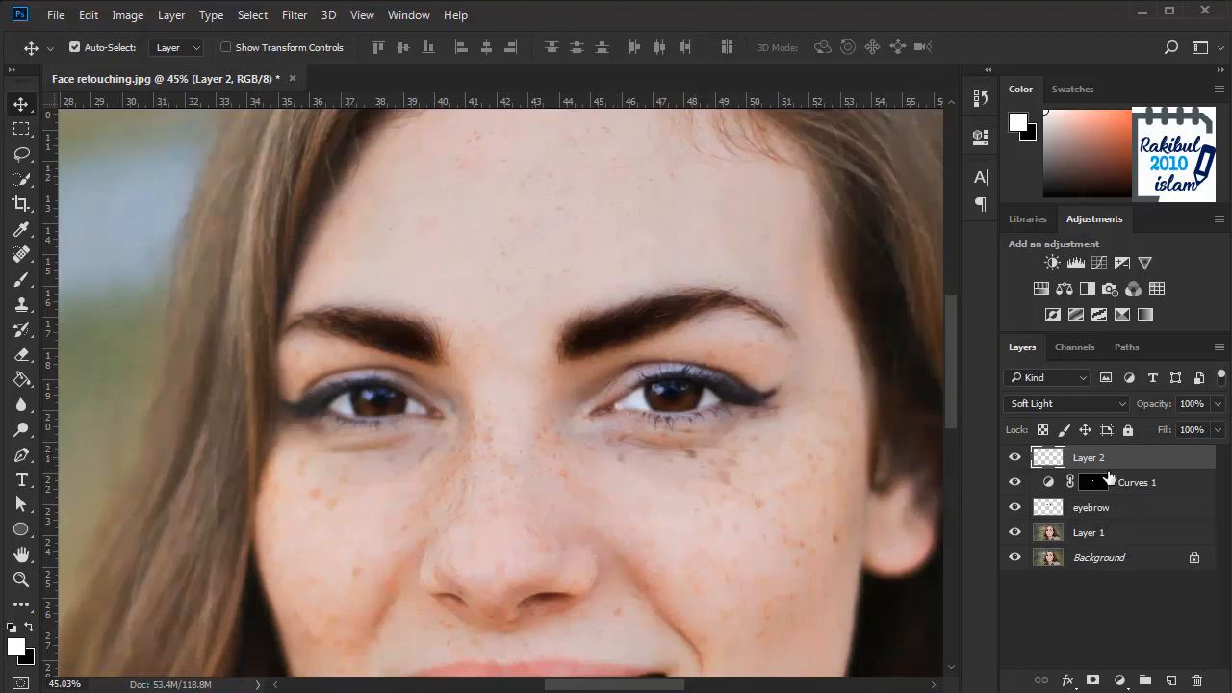
pyautogui.click(1170, 681)
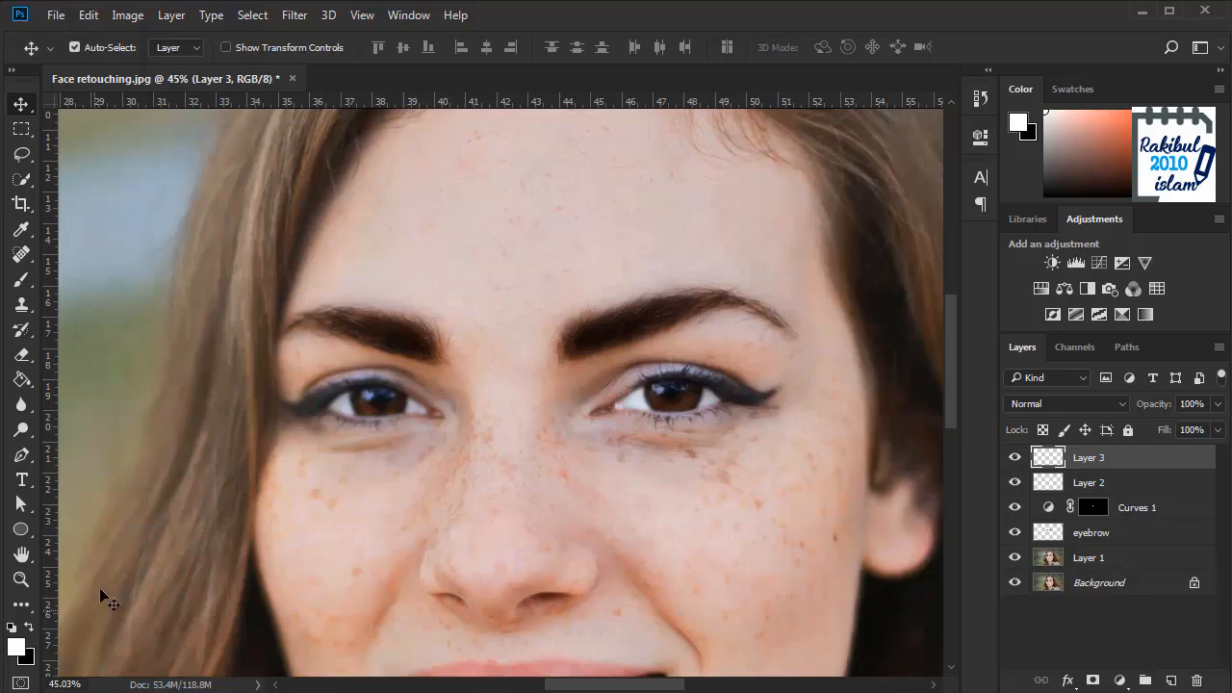
pyautogui.click(23, 281)
pyautogui.click(24, 281)
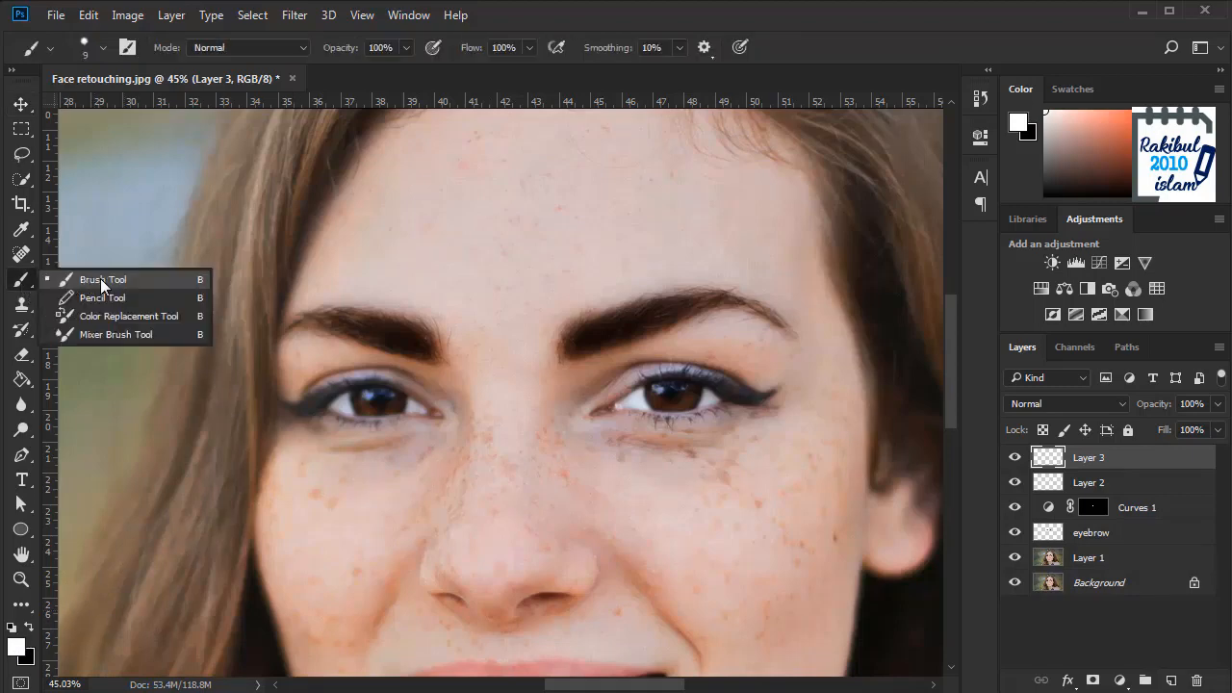
pyautogui.click(120, 280)
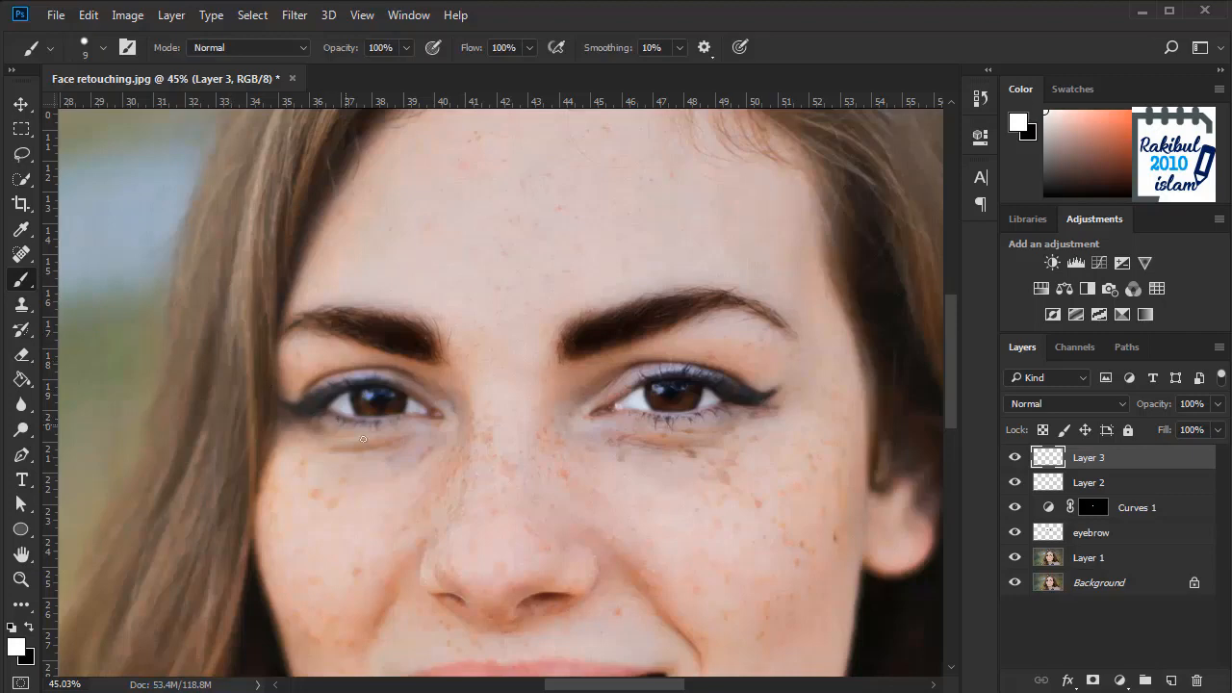
# Step: Enlarge the brush to 40 px and sample a light skin tone from below the eye on the photo's left side
pyautogui.press(']')
pyautogui.press(']')
pyautogui.press(']')
pyautogui.press(']')
pyautogui.press('alt')
pyautogui.keyDown('alt'); pyautogui.click(291, 467); pyautogui.keyUp('alt')
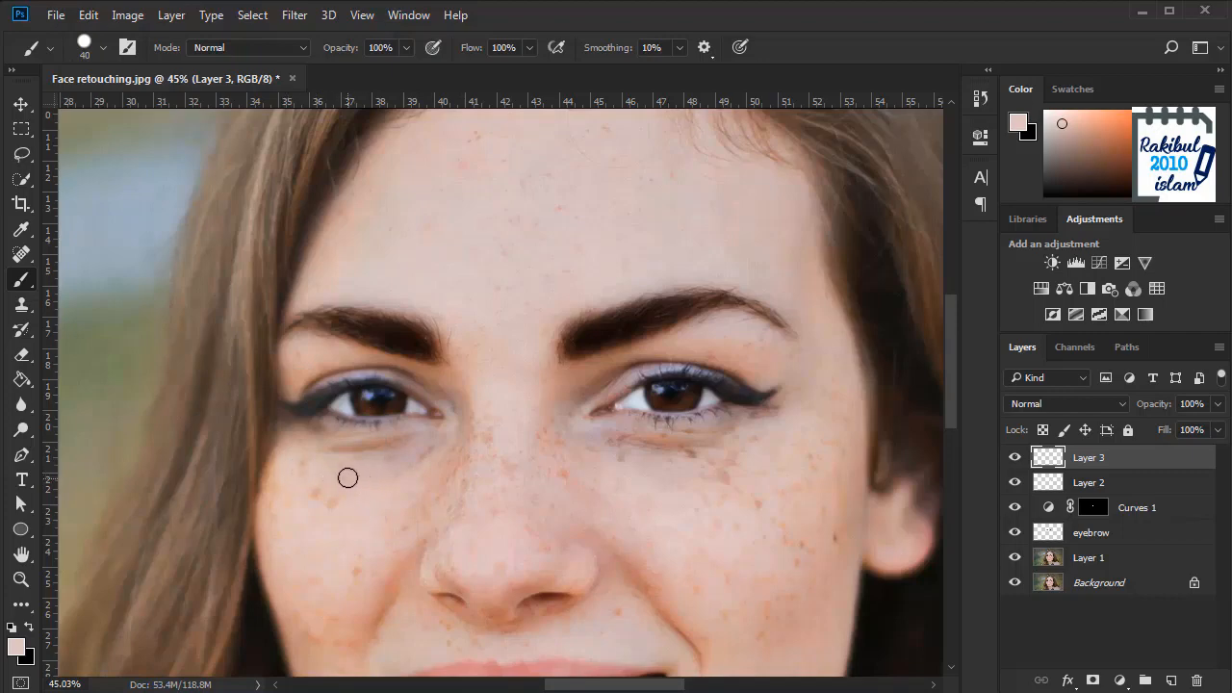
# Step: Paint the sampled skin tone under both eyes and around their inner corners on the new layer
pyautogui.keyDown('alt'); pyautogui.scroll(3, 357, 467); pyautogui.keyUp('alt')
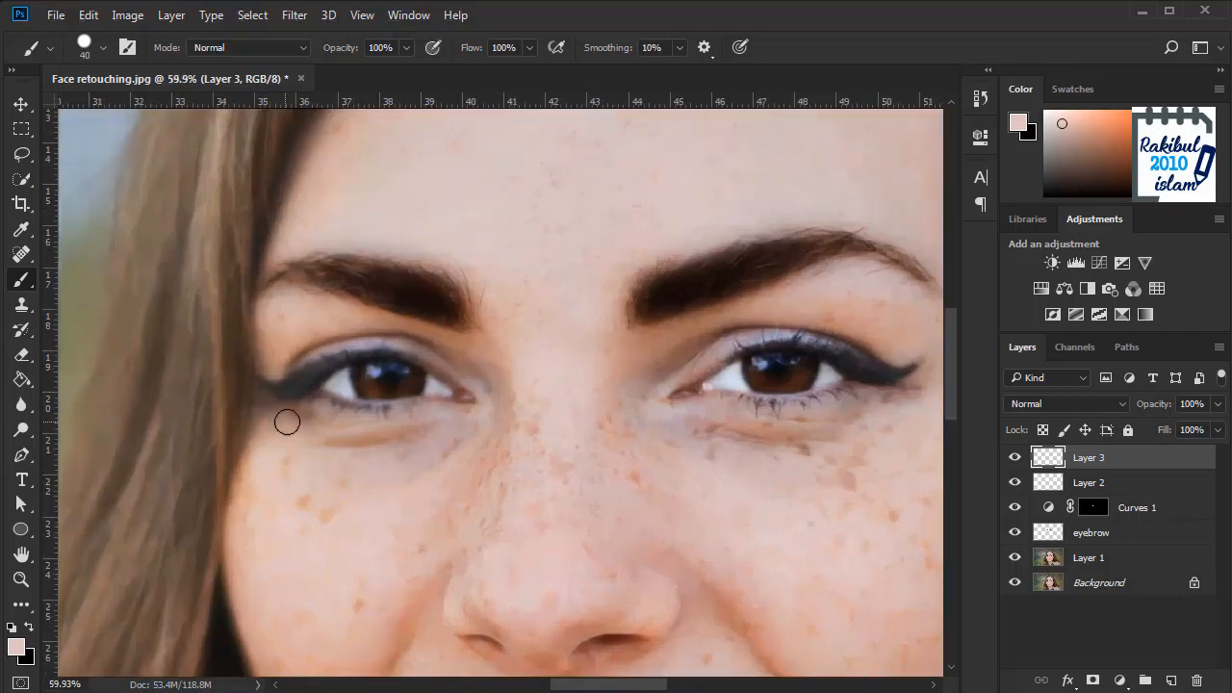
pyautogui.moveTo(268, 418)
pyautogui.mouseDown()
pyautogui.moveTo(393, 433)
pyautogui.moveTo(488, 418)
pyautogui.moveTo(485, 376)
pyautogui.moveTo(460, 362)
pyautogui.moveTo(483, 381)
pyautogui.moveTo(466, 377)
pyautogui.moveTo(453, 357)
pyautogui.moveTo(486, 386)
pyautogui.moveTo(464, 433)
pyautogui.moveTo(449, 425)
pyautogui.moveTo(396, 446)
pyautogui.moveTo(450, 437)
pyautogui.moveTo(401, 459)
pyautogui.moveTo(319, 438)
pyautogui.moveTo(403, 459)
pyautogui.moveTo(380, 466)
pyautogui.moveTo(421, 459)
pyautogui.moveTo(450, 441)
pyautogui.moveTo(372, 446)
pyautogui.moveTo(266, 411)
pyautogui.moveTo(276, 431)
pyautogui.moveTo(440, 446)
pyautogui.mouseUp()
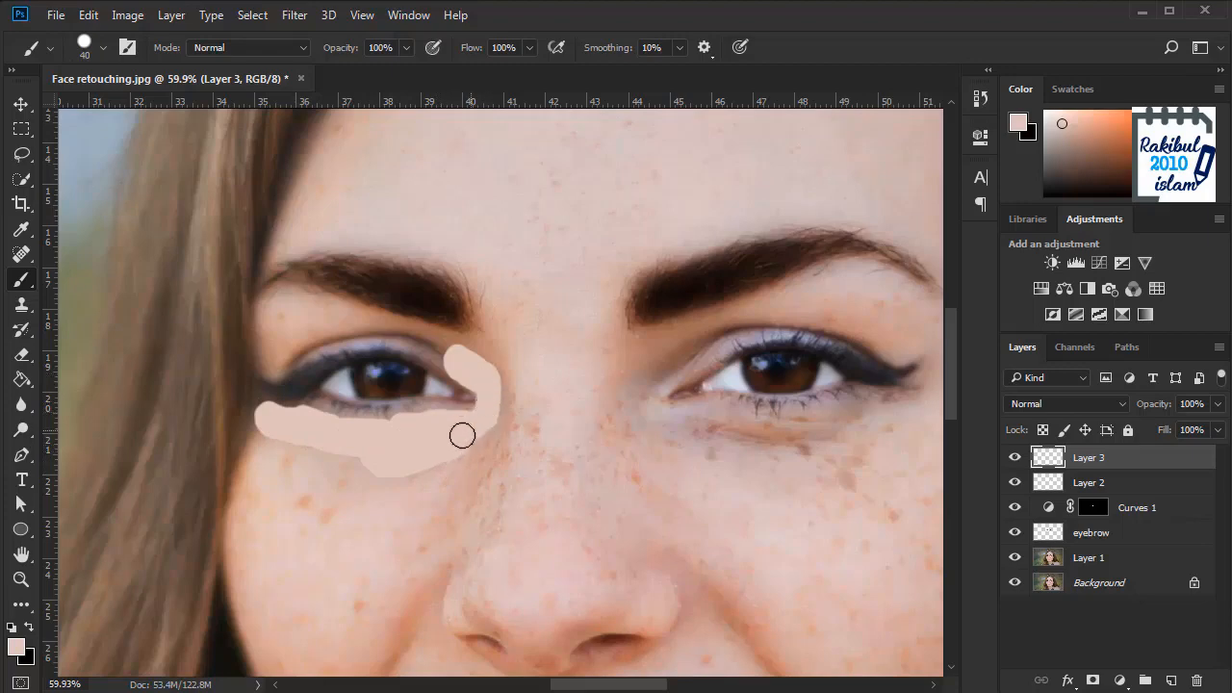
pyautogui.moveTo(684, 384)
pyautogui.mouseDown()
pyautogui.moveTo(454, 467)
pyautogui.moveTo(498, 435)
pyautogui.moveTo(490, 447)
pyautogui.moveTo(495, 428)
pyautogui.moveTo(472, 482)
pyautogui.moveTo(566, 497)
pyautogui.moveTo(450, 484)
pyautogui.moveTo(458, 448)
pyautogui.moveTo(521, 516)
pyautogui.moveTo(614, 525)
pyautogui.moveTo(583, 506)
pyautogui.moveTo(663, 493)
pyautogui.moveTo(754, 455)
pyautogui.moveTo(754, 441)
pyautogui.moveTo(698, 497)
pyautogui.moveTo(615, 513)
pyautogui.moveTo(641, 520)
pyautogui.moveTo(510, 517)
pyautogui.mouseUp()
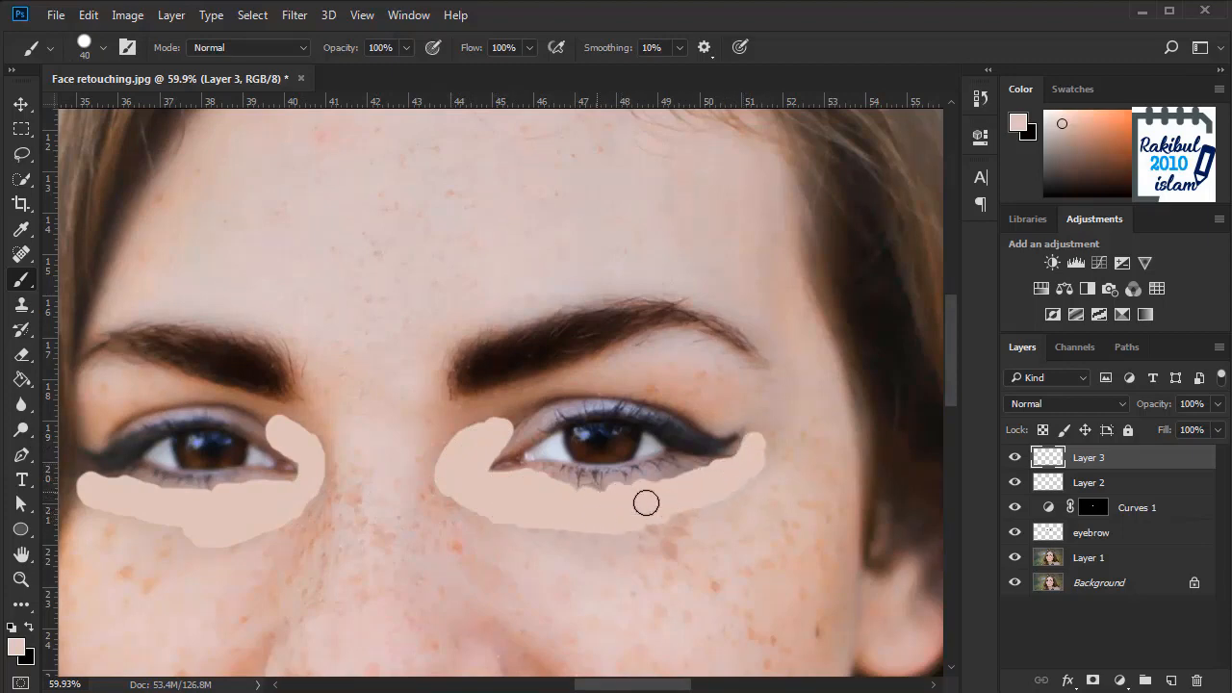
# Step: Set the blend mode of the under-eye skin-tone layer to Soft Light
pyautogui.scroll(-3, 569, 486)
pyautogui.click(1049, 403)
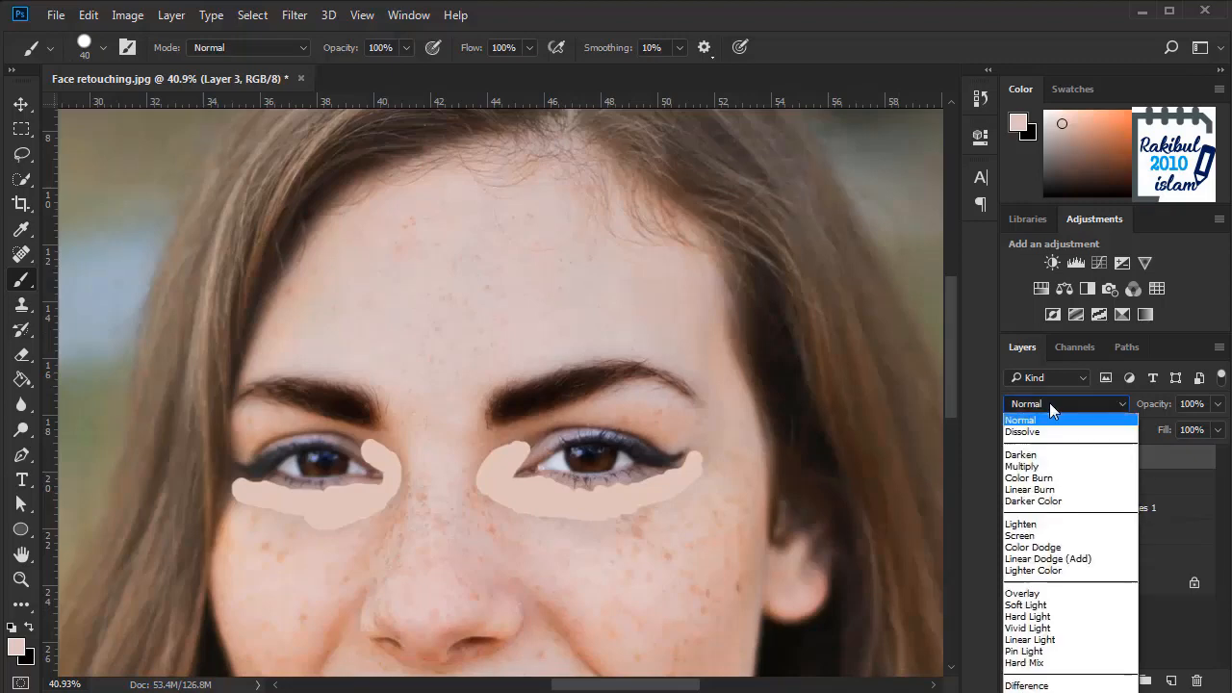
pyautogui.click(1042, 606)
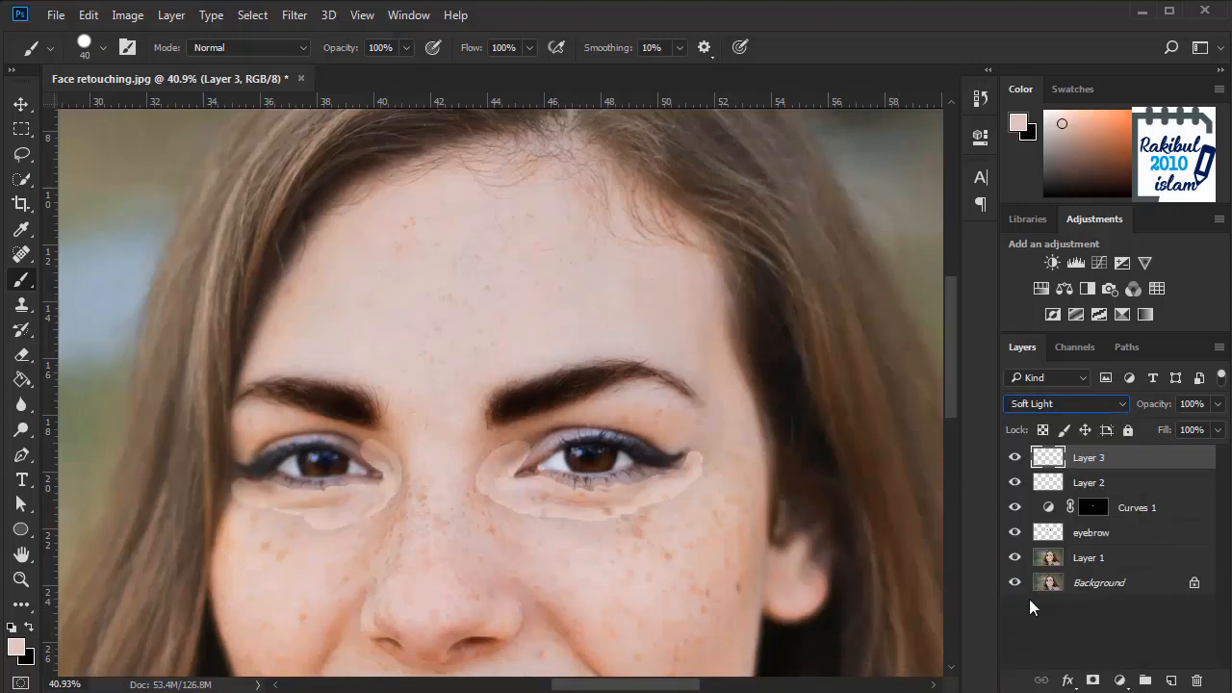
# Step: Apply a Gaussian Blur of 18.0 pixels radius to the under-eye layer and compare the face with the layer hidden and shown
pyautogui.click(299, 24)
pyautogui.moveTo(329, 232)
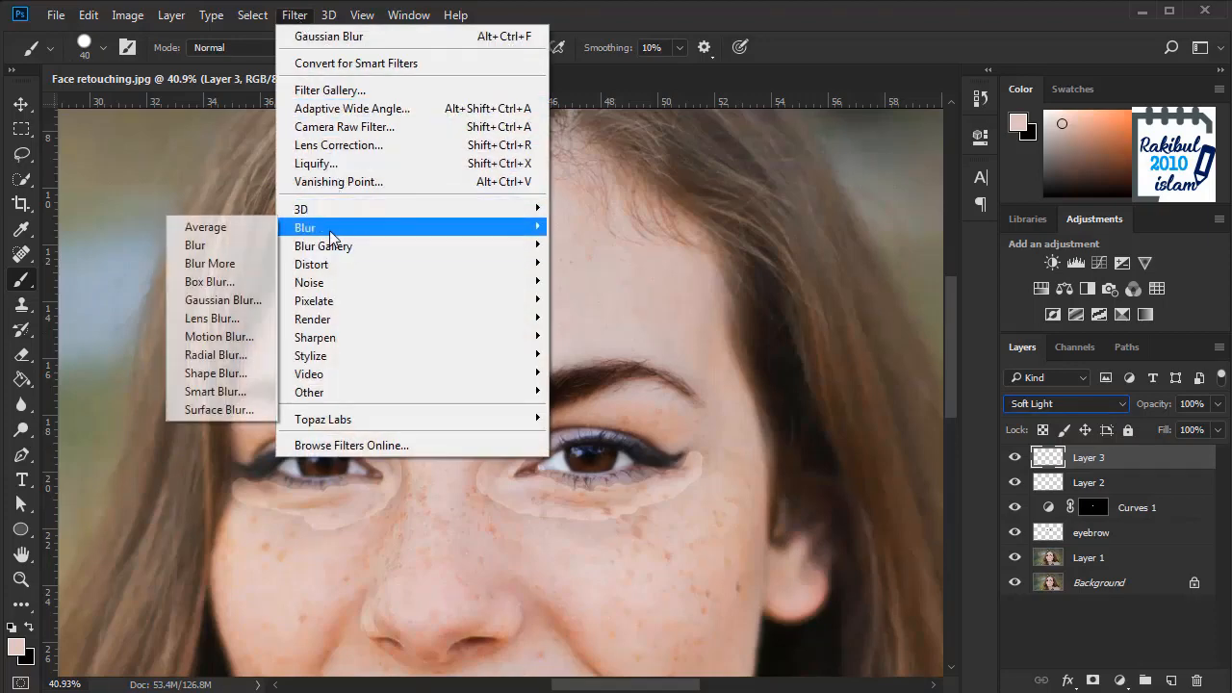
pyautogui.click(224, 300)
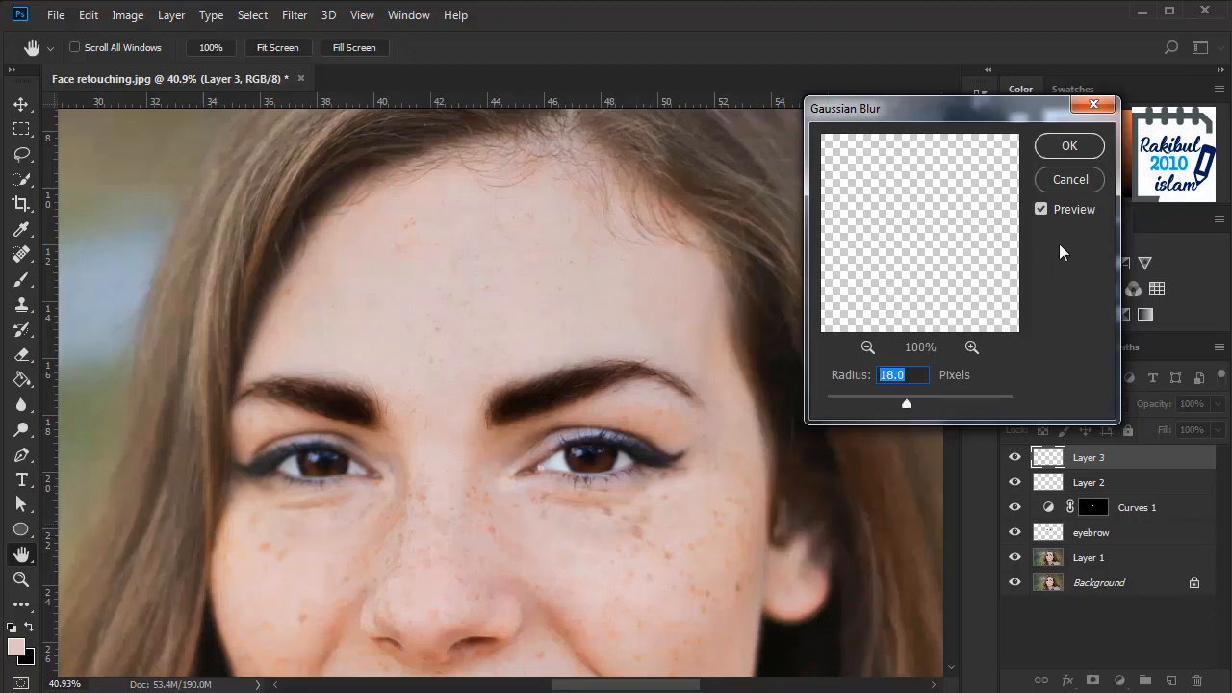
pyautogui.click(1038, 208)
pyautogui.click(1037, 207)
pyautogui.click(1068, 145)
pyautogui.press('b')
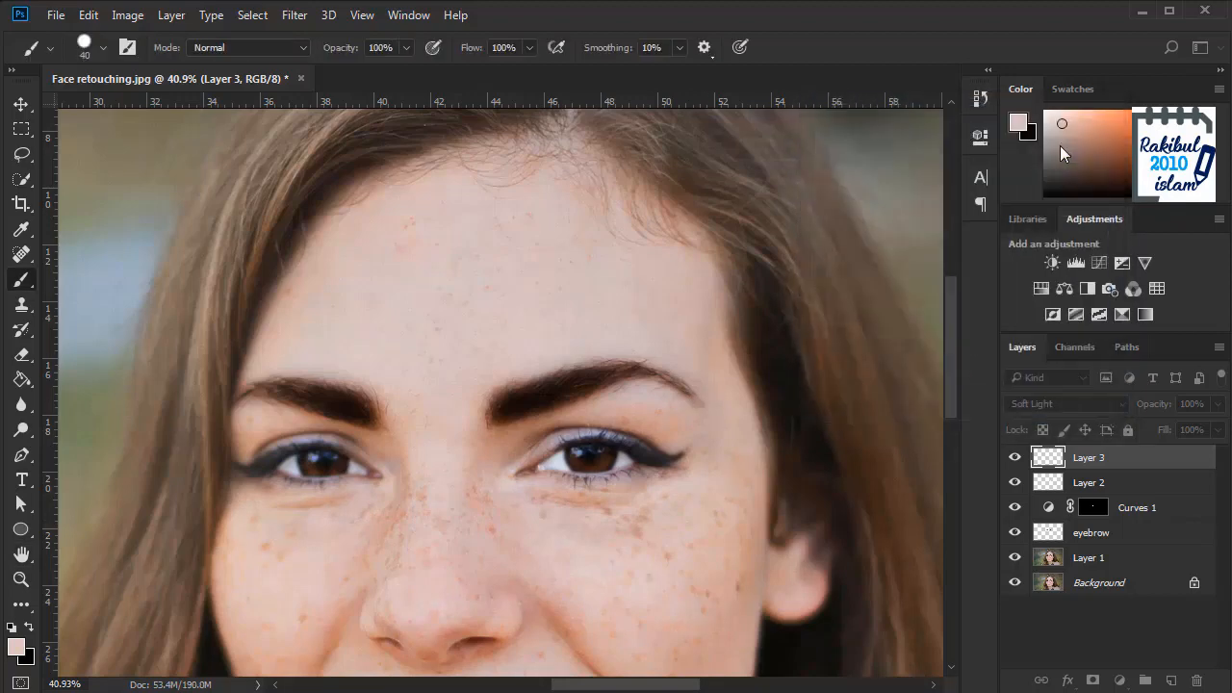
pyautogui.click(1015, 458)
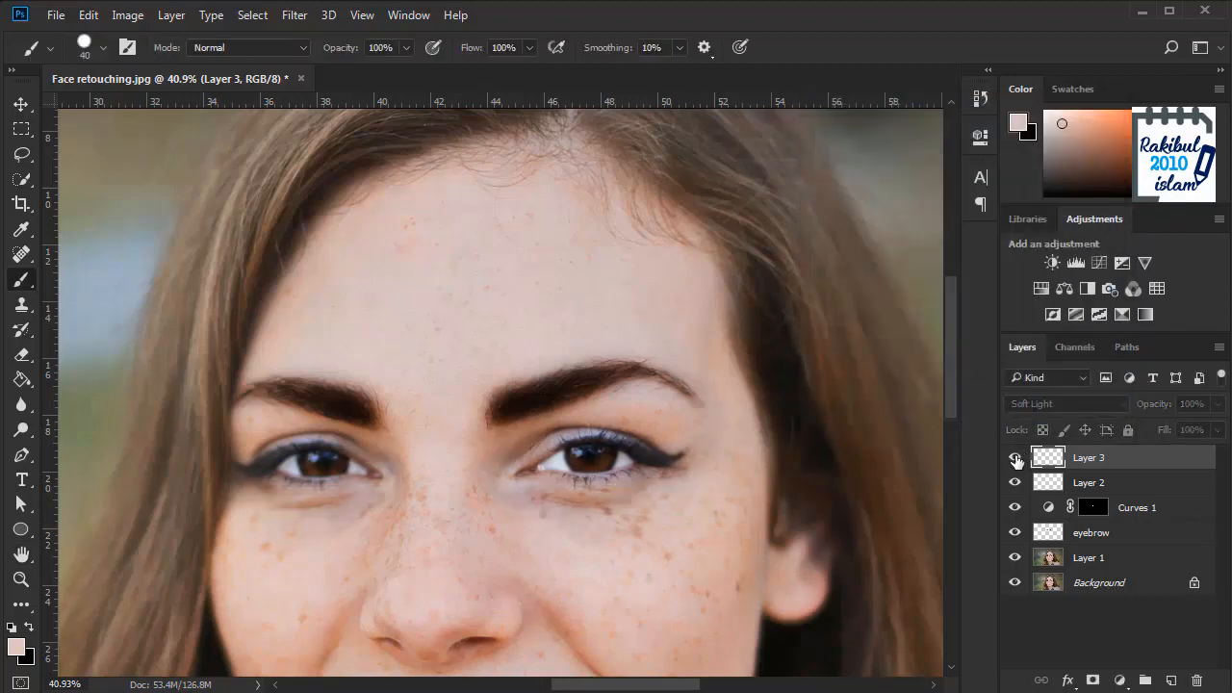
pyautogui.click(1015, 458)
pyautogui.click(1015, 458)
pyautogui.click(1015, 458)
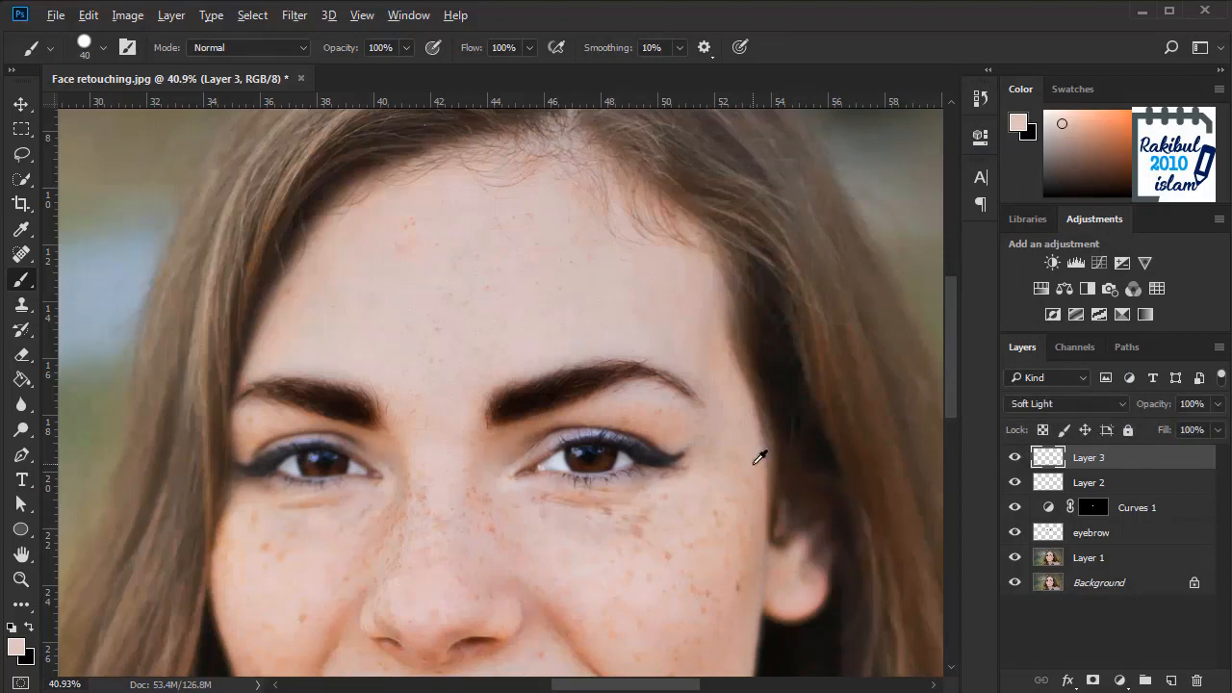
# Step: Start a pen path at one mouth corner and trace it along the upper edge of the teeth to the opposite corner
pyautogui.scroll(-2, 760, 456)
pyautogui.moveTo(710, 533); pyautogui.dragTo(704, 403)
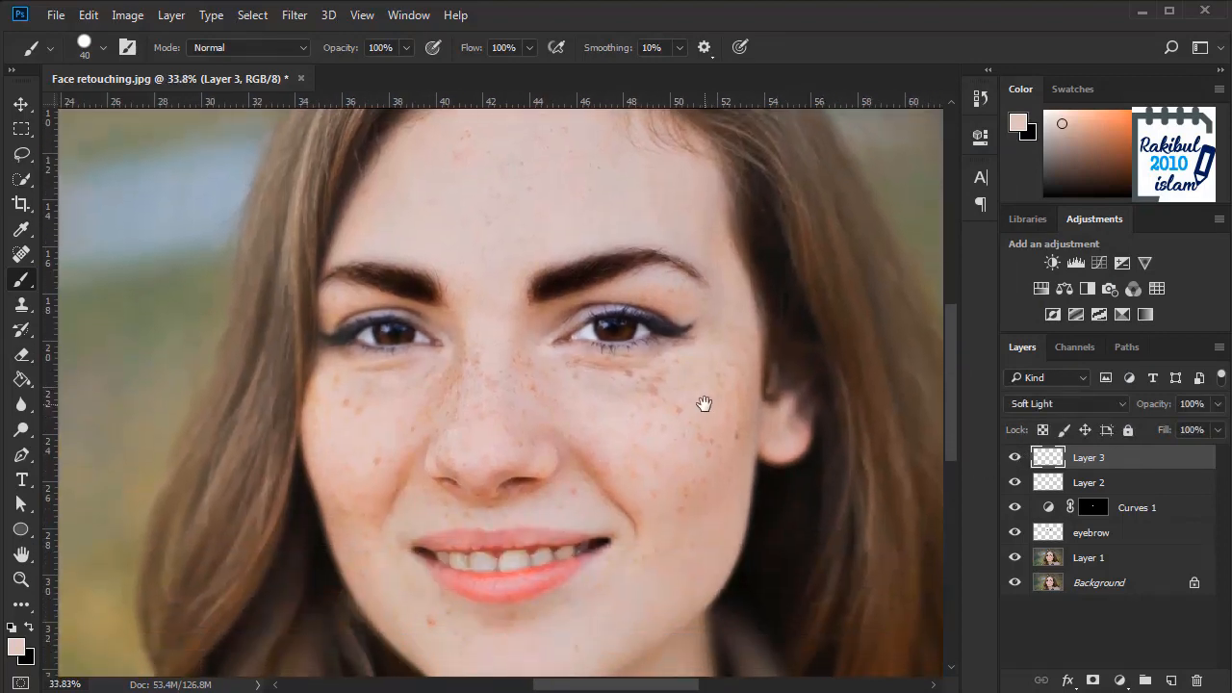
pyautogui.scroll(3, 596, 495)
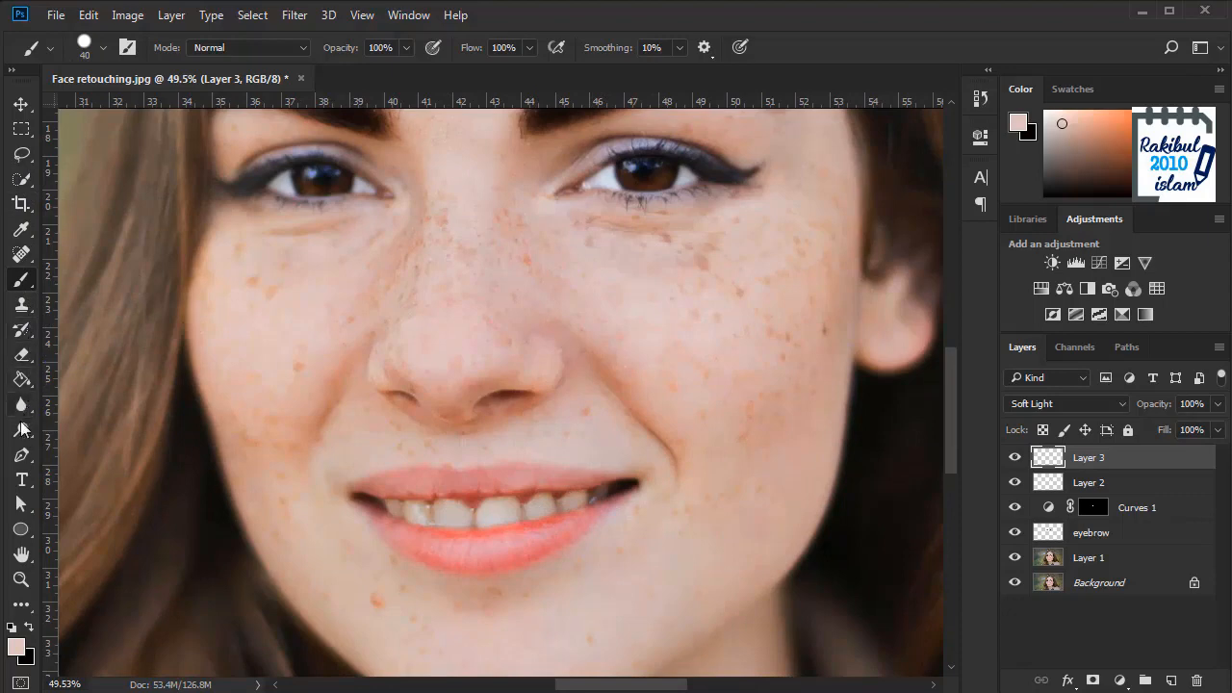
pyautogui.click(22, 458)
pyautogui.scroll(2, 488, 507)
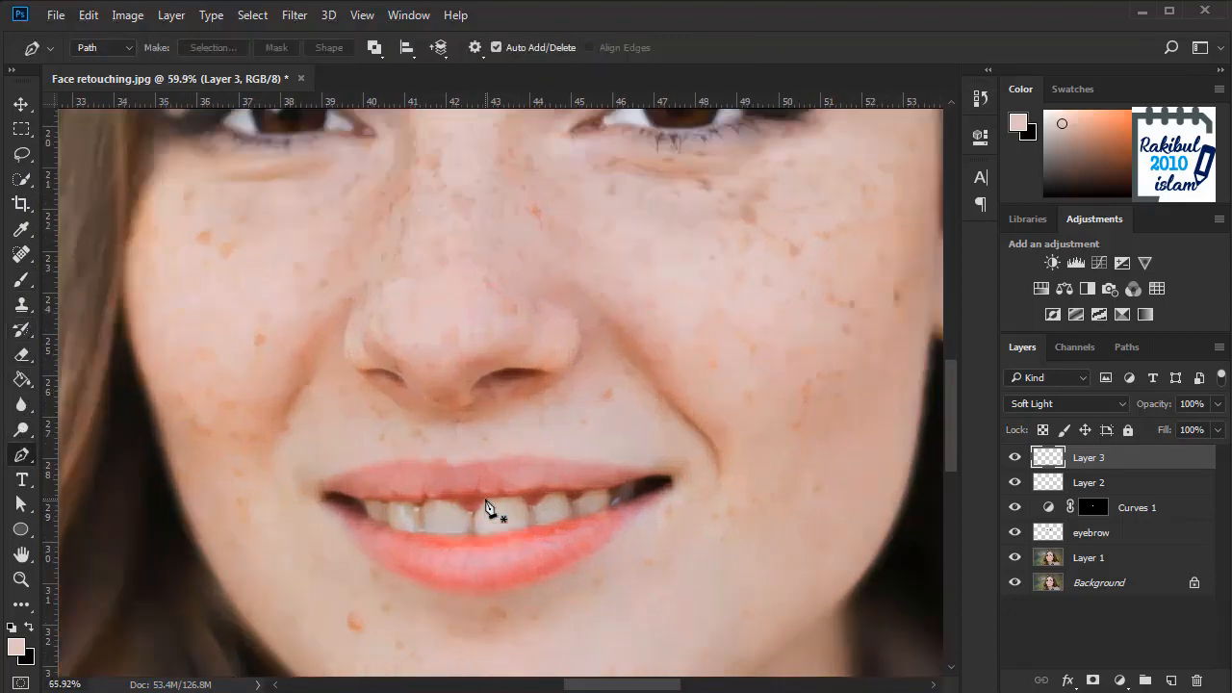
pyautogui.scroll(2, 488, 507)
pyautogui.scroll(-1, 577, 496)
pyautogui.click(334, 485)
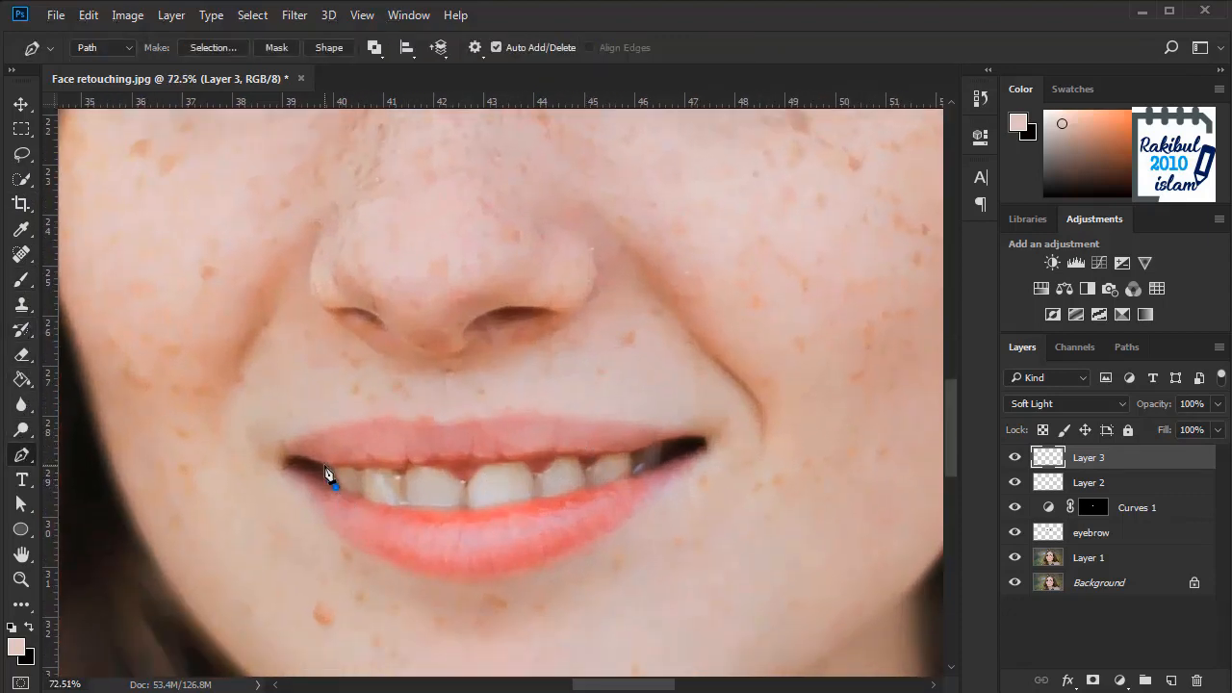
pyautogui.moveTo(324, 465); pyautogui.dragTo(312, 468)
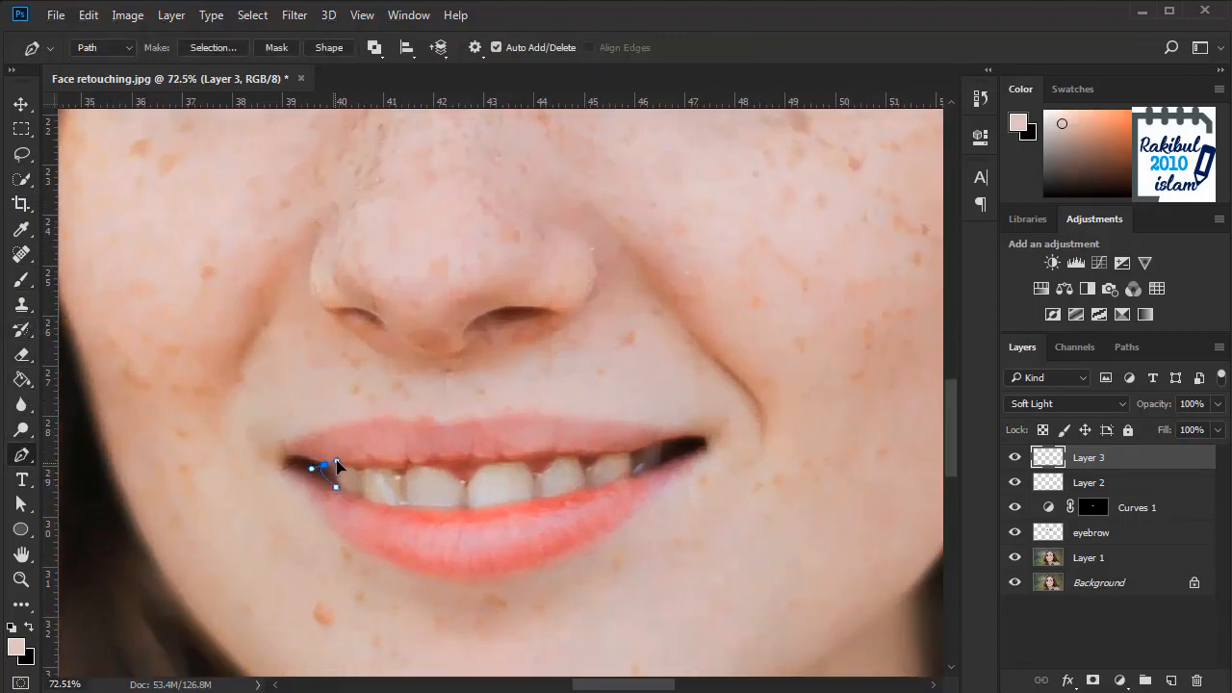
pyautogui.click(483, 462)
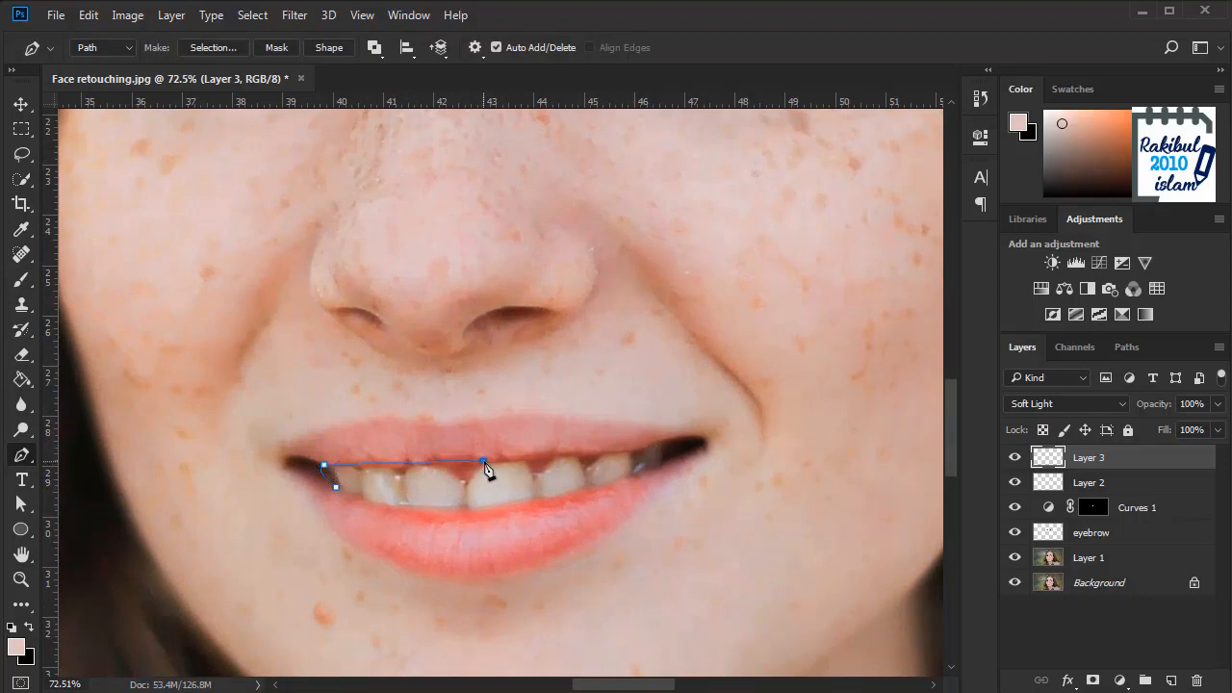
pyautogui.moveTo(664, 443); pyautogui.dragTo(687, 432)
pyautogui.keyDown('alt'); pyautogui.click(663, 442); pyautogui.keyUp('alt')
# Step: Continue the path along the lower edge of the teeth, close it and convert it to a selection
pyautogui.moveTo(633, 475); pyautogui.dragTo(590, 490)
pyautogui.keyDown('alt'); pyautogui.click(633, 476); pyautogui.keyUp('alt')
pyautogui.moveTo(469, 508); pyautogui.dragTo(301, 466)
pyautogui.keyDown('alt'); pyautogui.click(468, 509); pyautogui.keyUp('alt')
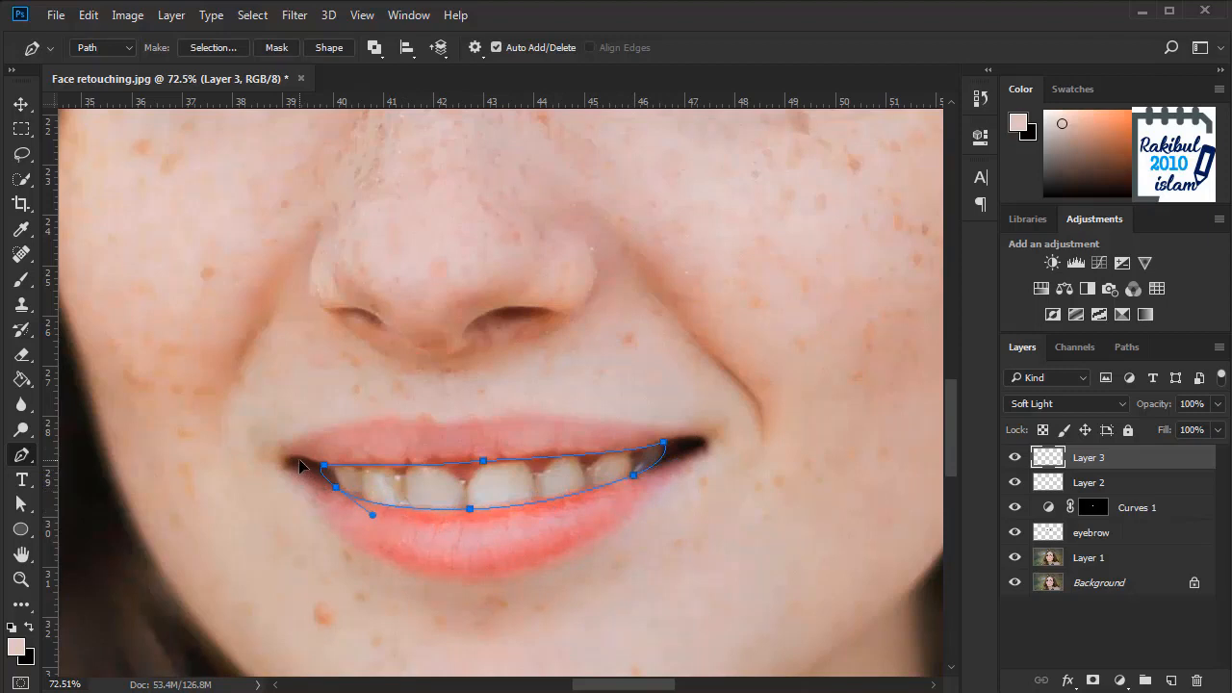
pyautogui.scroll(-2, 626, 503)
pyautogui.hotkey('ctrl', 'Return')
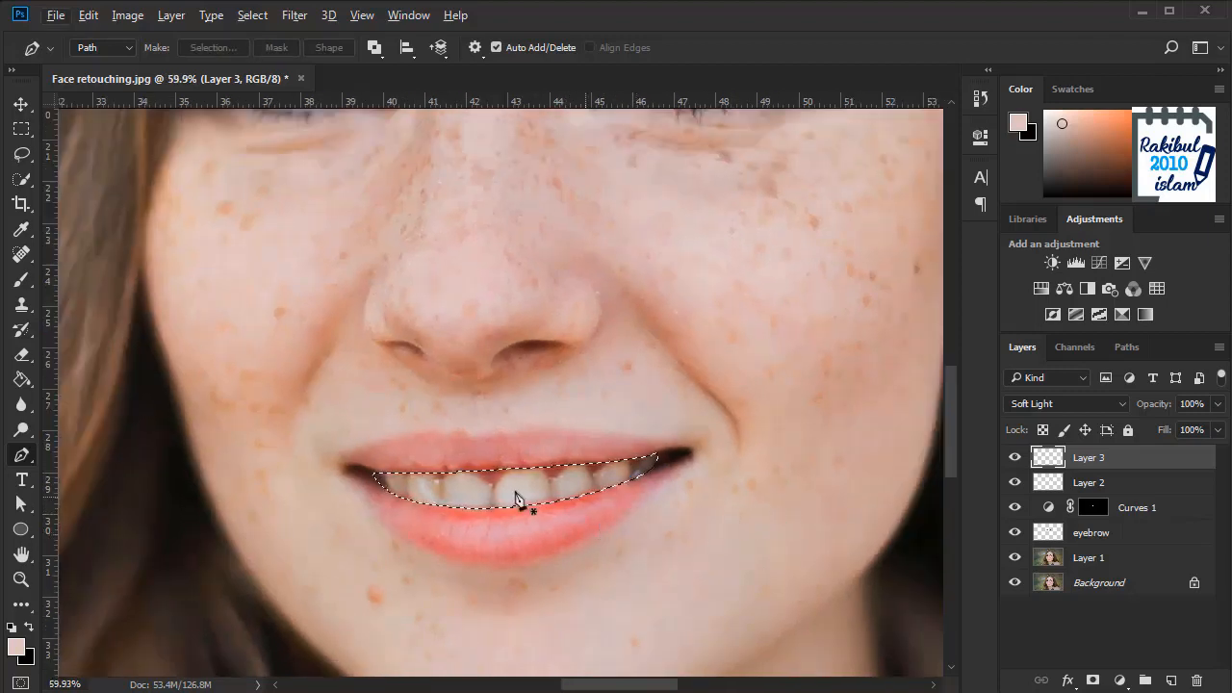
# Step: Start Replace Color on Layer 1, sample the yellowish tooth color and set the fuzziness to 113
pyautogui.click(1103, 558)
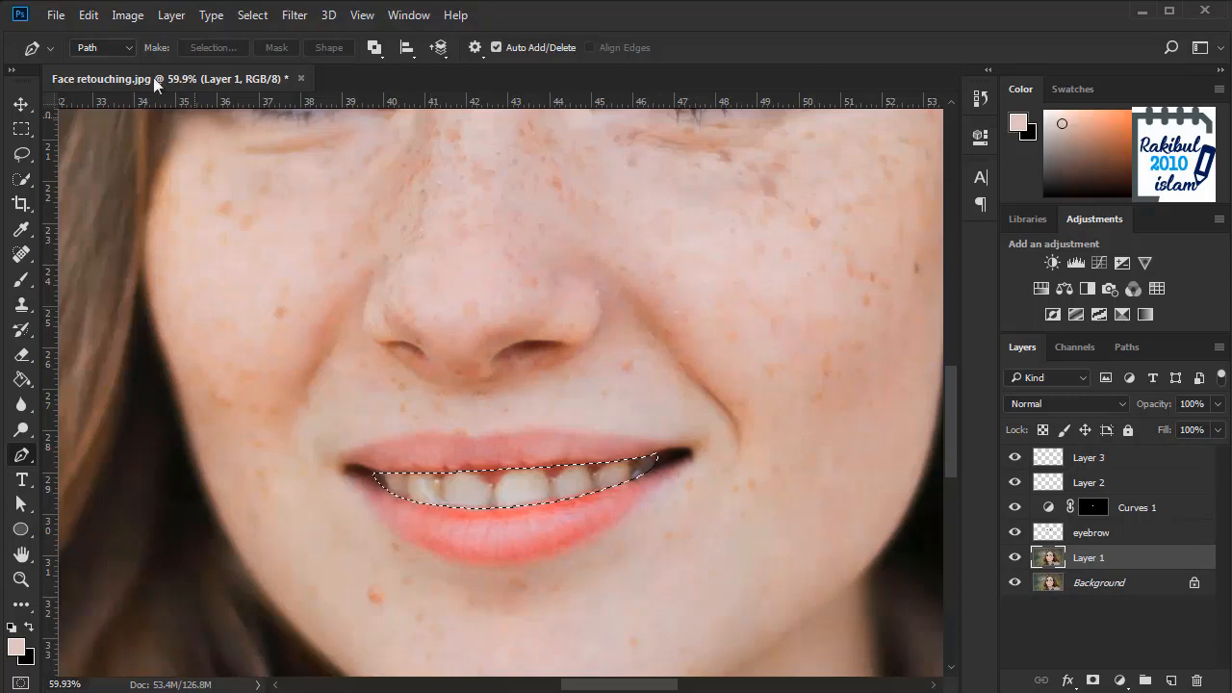
pyautogui.click(127, 15)
pyautogui.moveTo(146, 64)
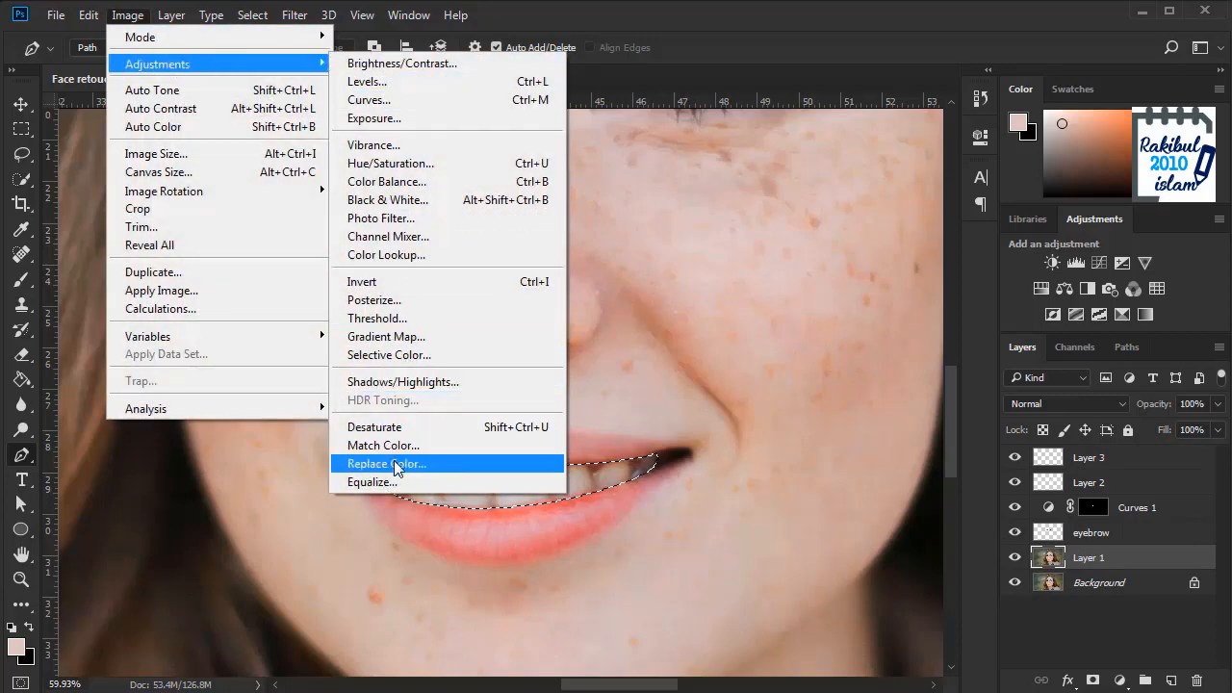
pyautogui.click(386, 464)
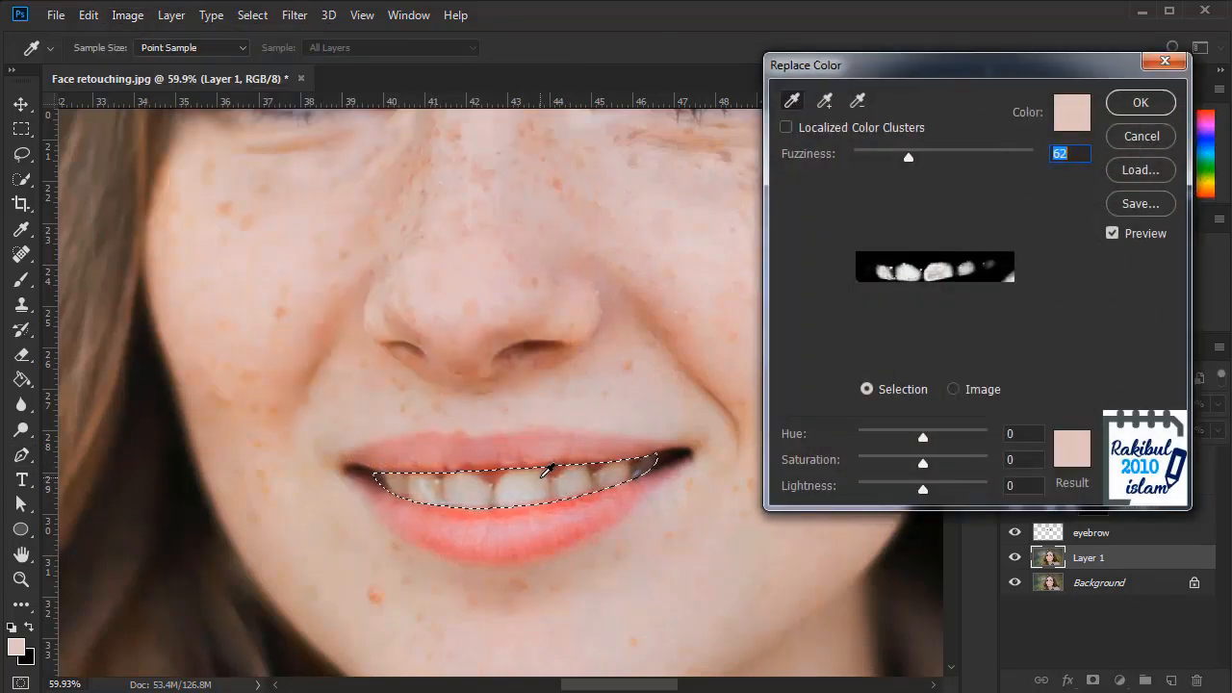
pyautogui.click(541, 471)
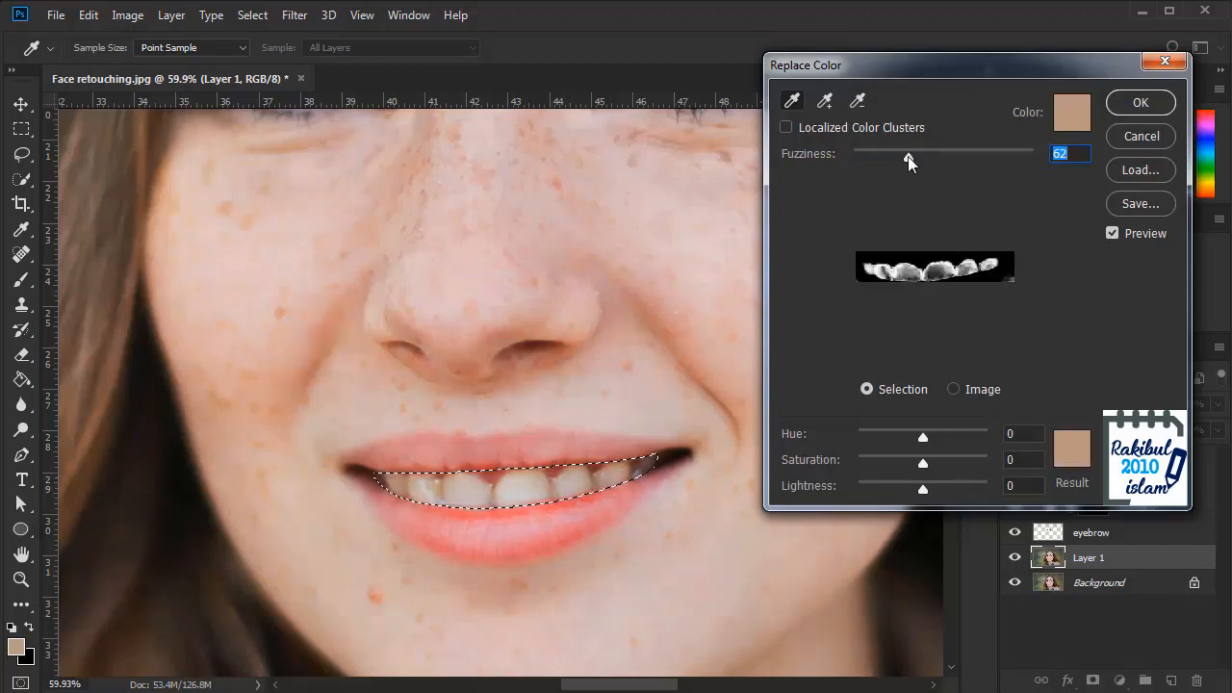
pyautogui.moveTo(907, 156); pyautogui.dragTo(955, 161)
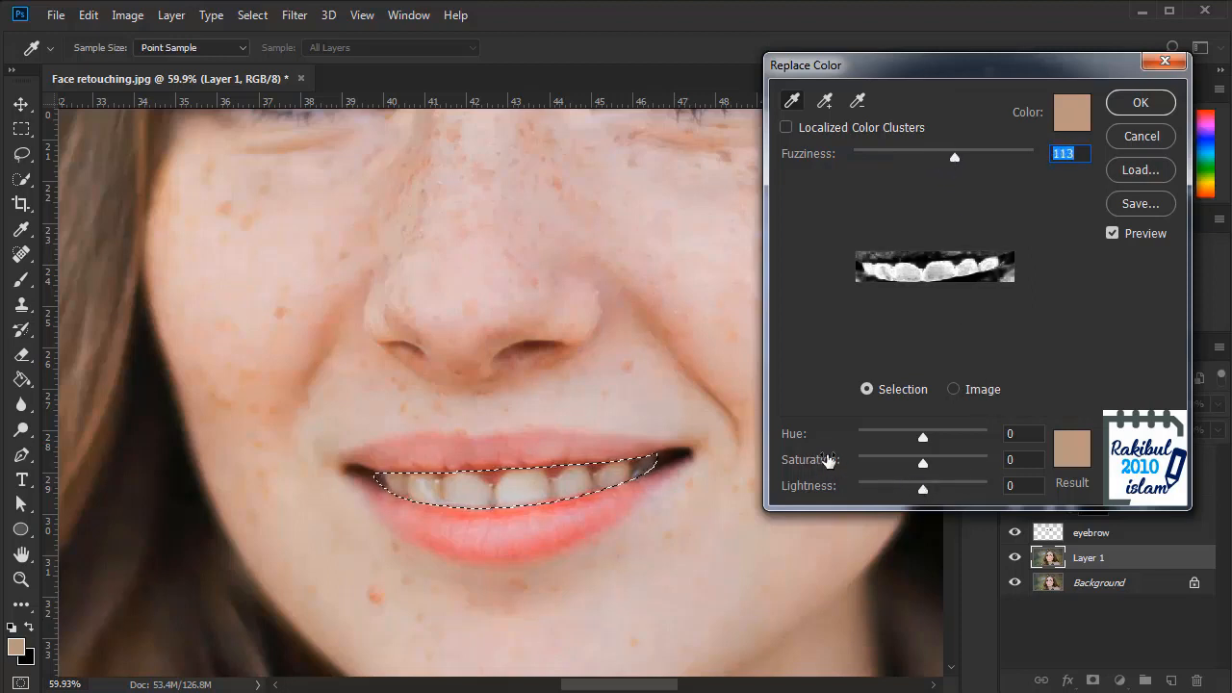
# Step: Whiten the teeth with saturation -54 and lightness +2, apply the color replacement and clear the selection
pyautogui.moveTo(922, 469); pyautogui.dragTo(891, 473)
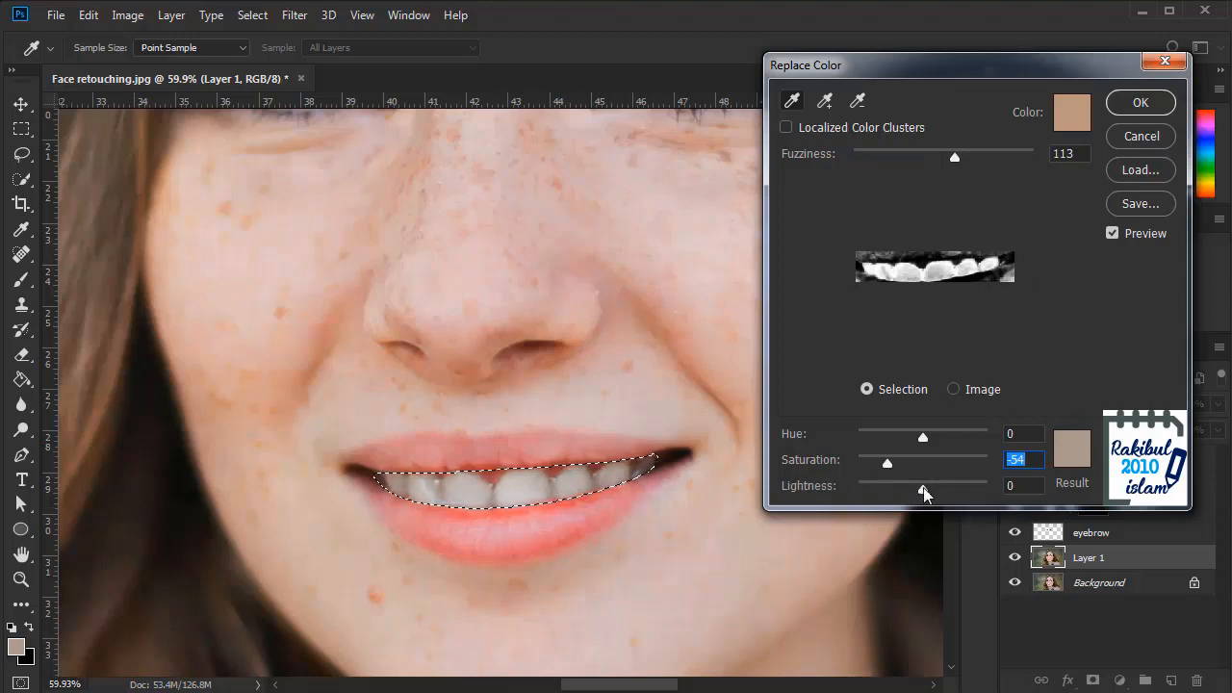
pyautogui.moveTo(923, 488); pyautogui.dragTo(926, 489)
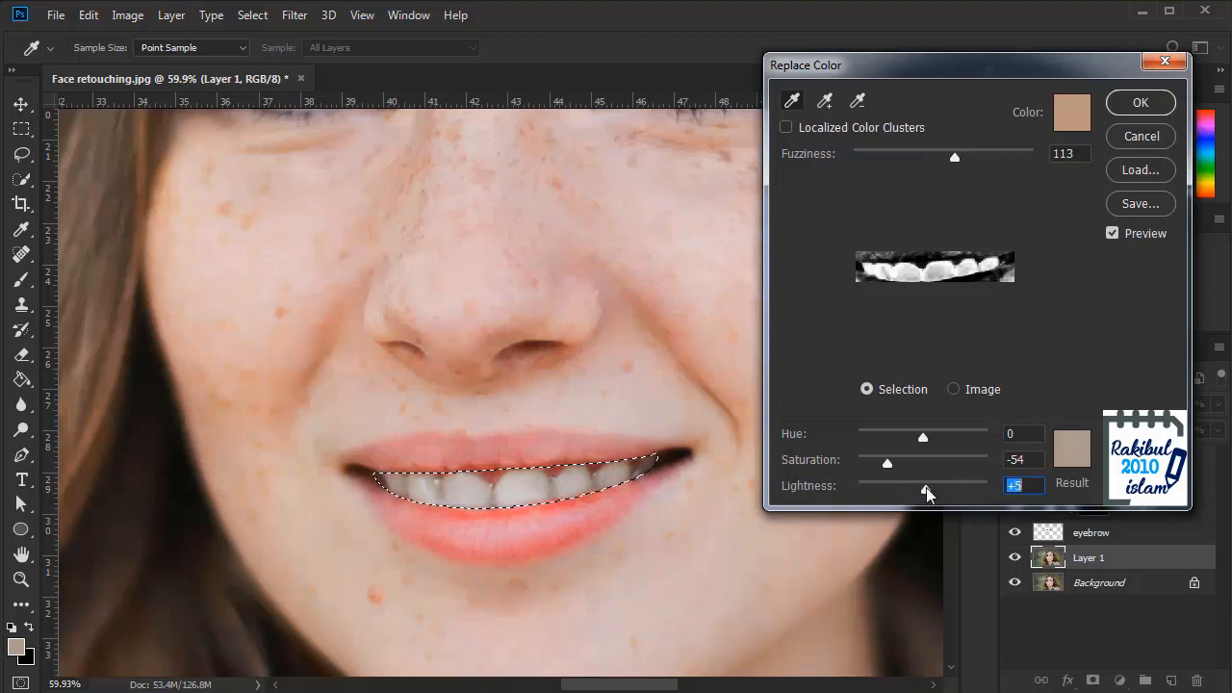
pyautogui.click(1112, 234)
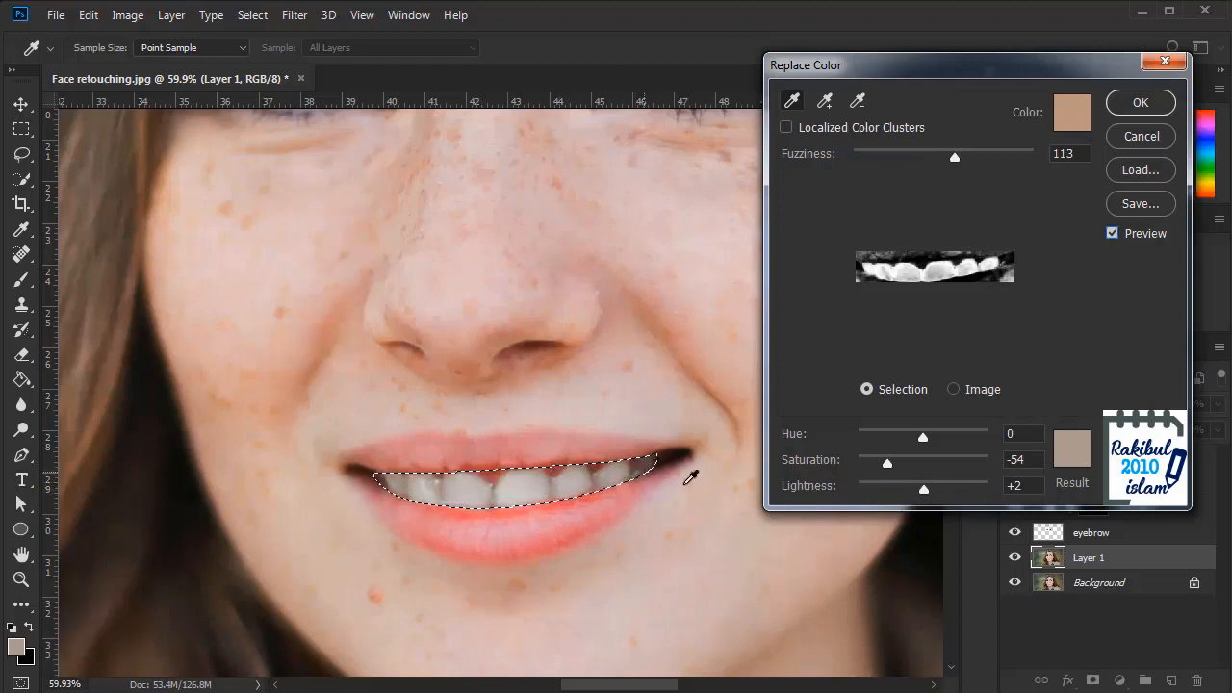
pyautogui.click(1136, 110)
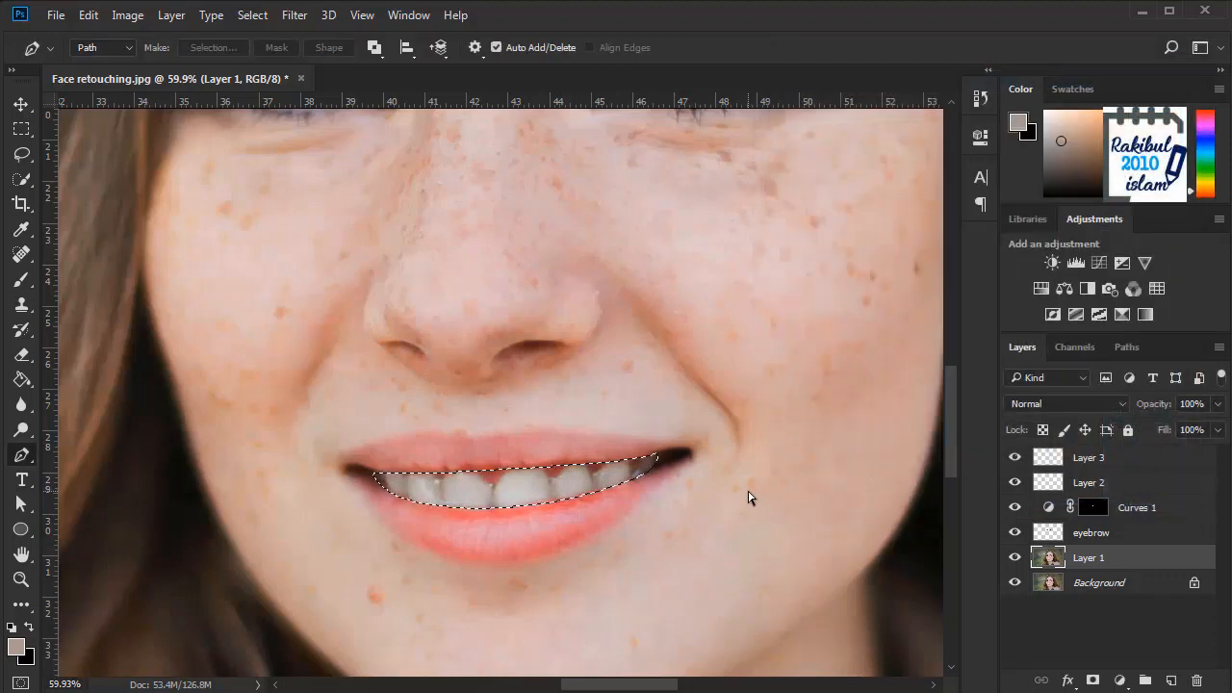
pyautogui.hotkey('ctrl', 'd')
# Step: Compare the teeth with Layer 1 hidden and shown, and examine the retouched face up close and in the whole photo
pyautogui.scroll(-1, 690, 498)
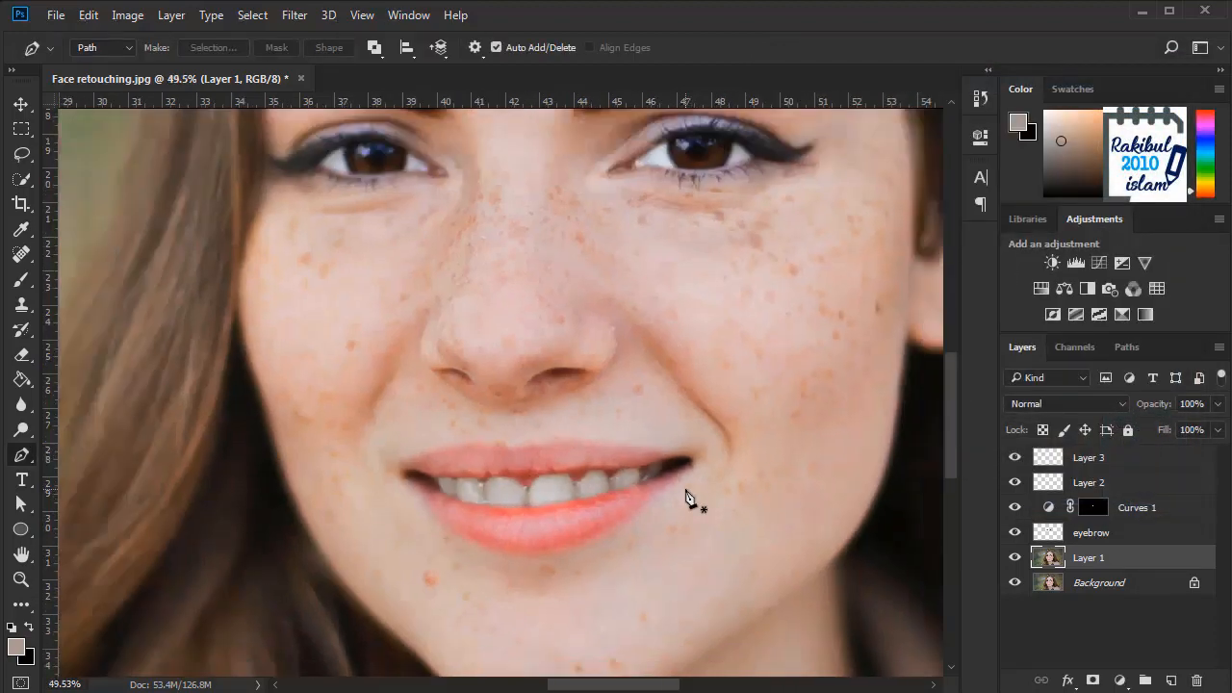
pyautogui.click(1014, 559)
pyautogui.click(1013, 558)
pyautogui.press('v')
pyautogui.scroll(-2, 748, 494)
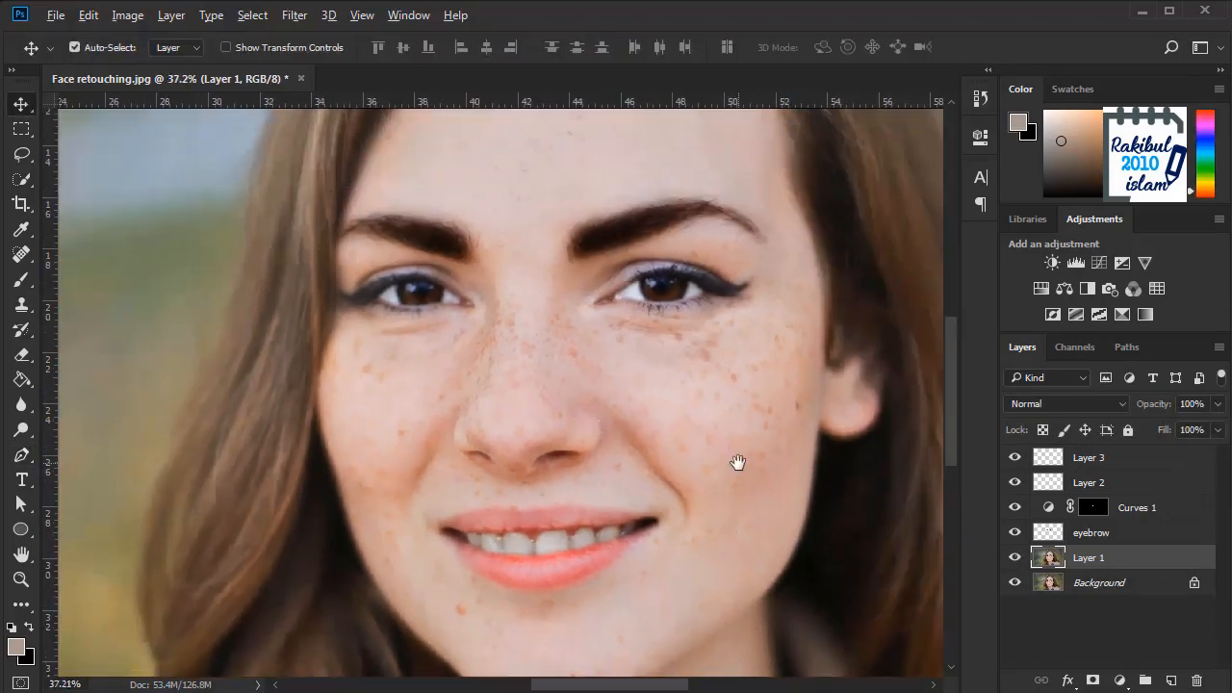
pyautogui.scroll(-3, 737, 463)
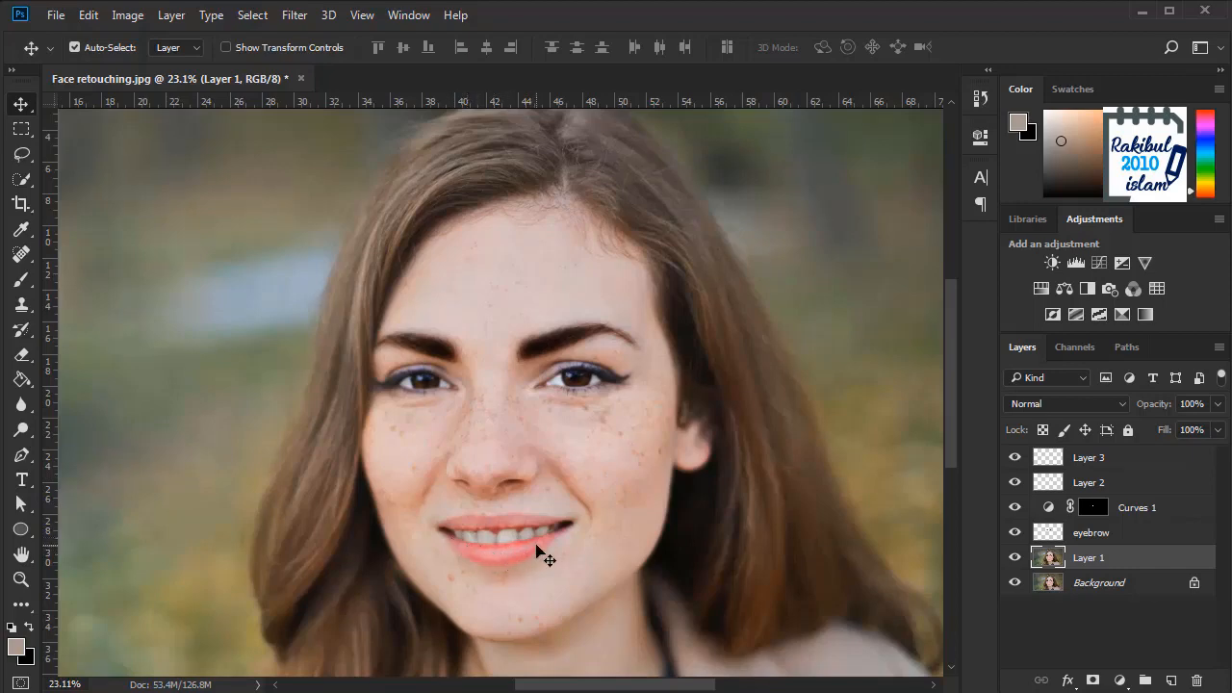
pyautogui.scroll(4, 501, 557)
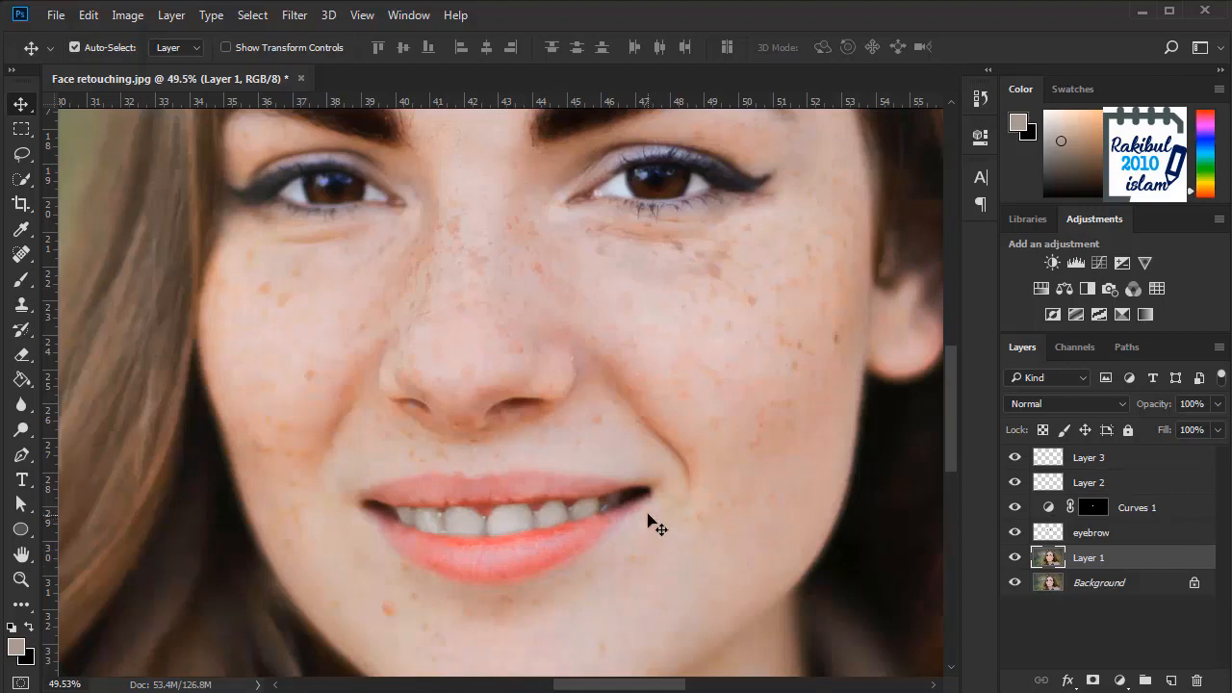
pyautogui.scroll(-5, 648, 520)
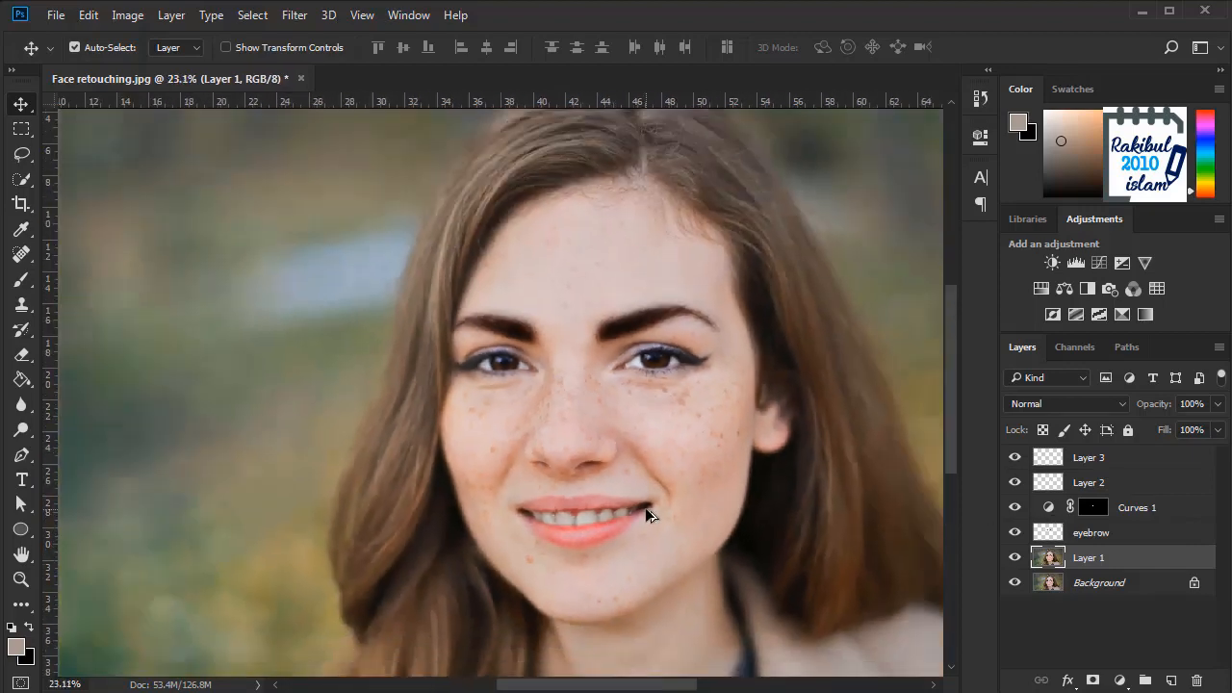
pyautogui.moveTo(754, 457); pyautogui.dragTo(691, 496)
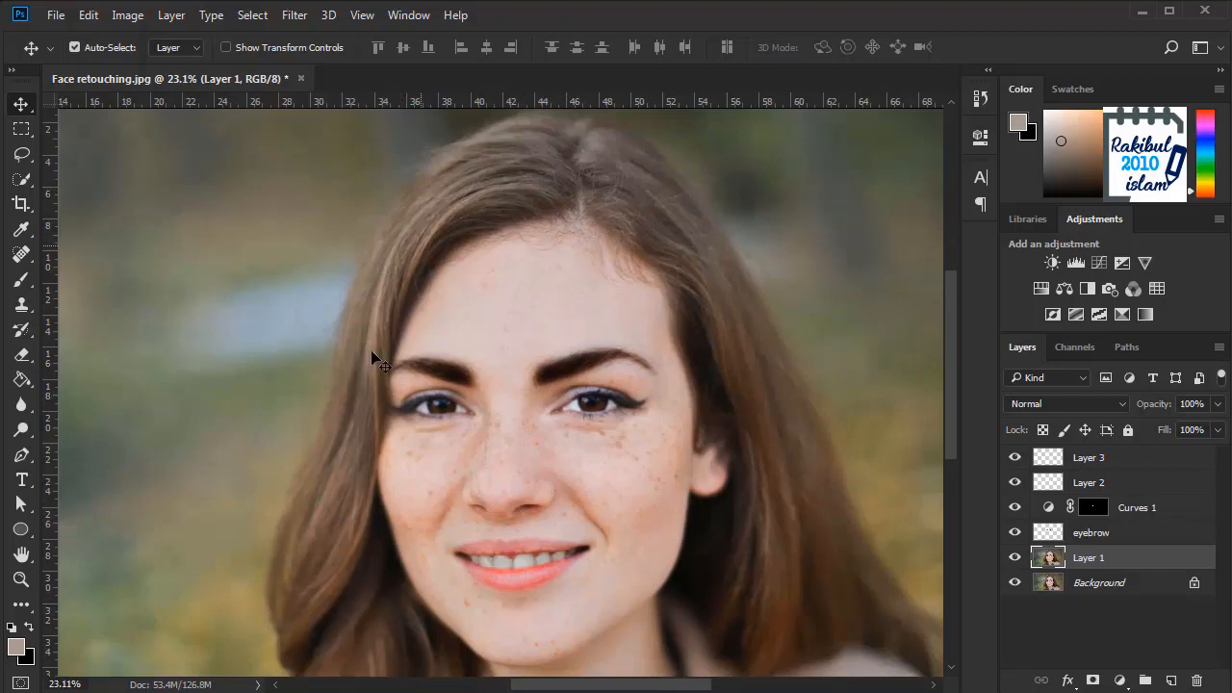
pyautogui.scroll(-1, 435, 385)
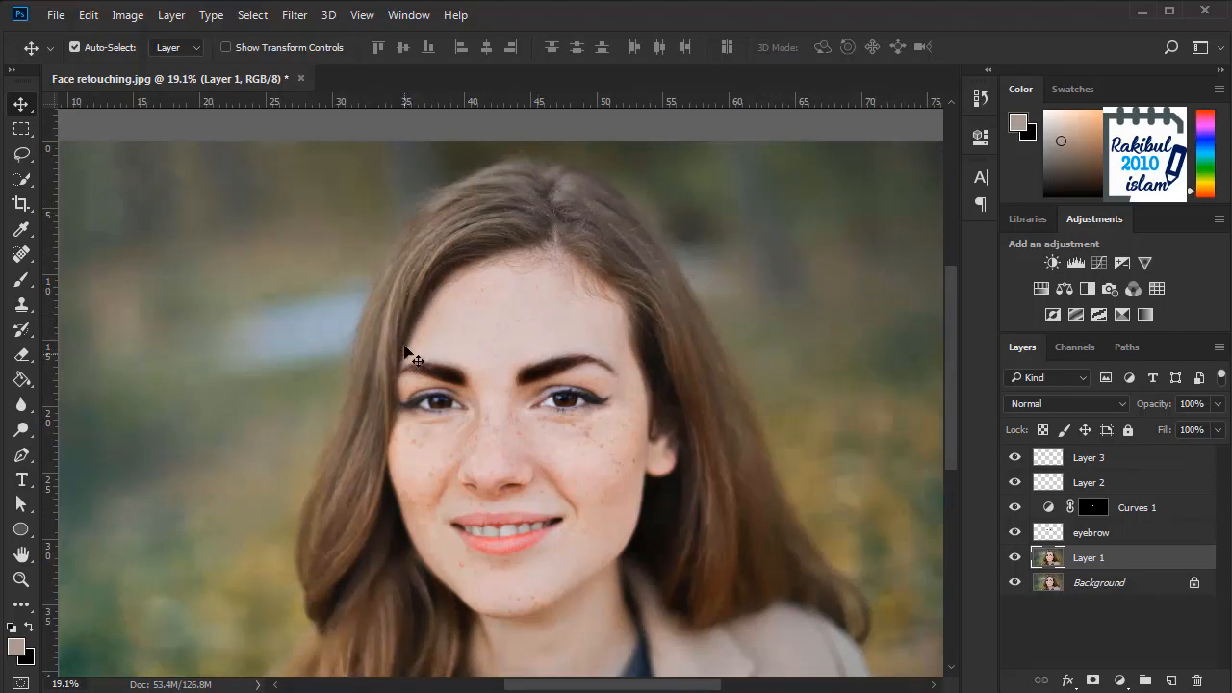
pyautogui.scroll(-2, 718, 427)
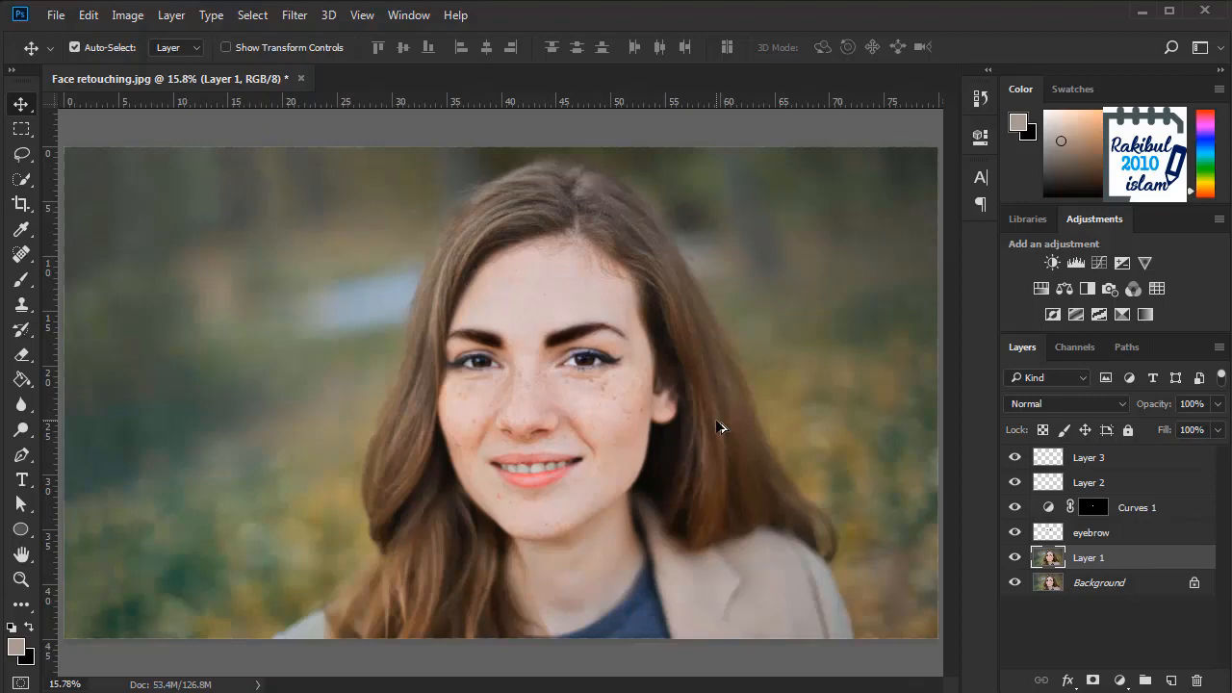
# Step: Stamp all visible layers into a new merged layer above Layer 3
pyautogui.scroll(2, 722, 431)
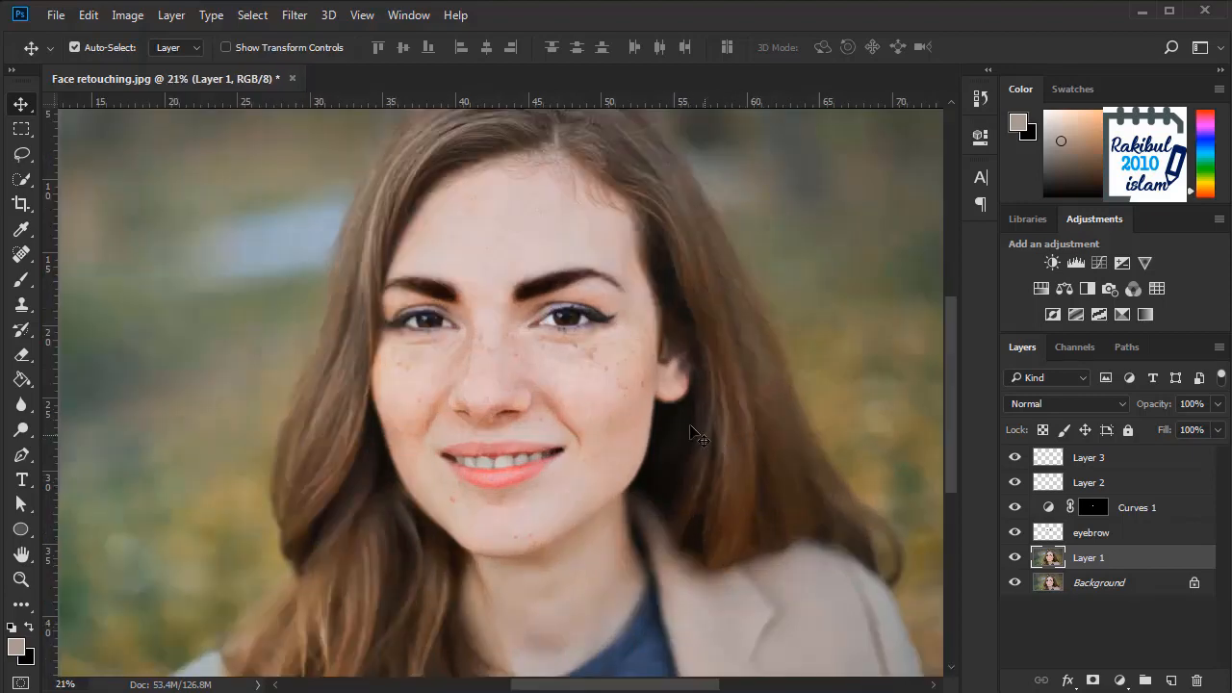
pyautogui.scroll(1, 685, 416)
pyautogui.scroll(2, 688, 404)
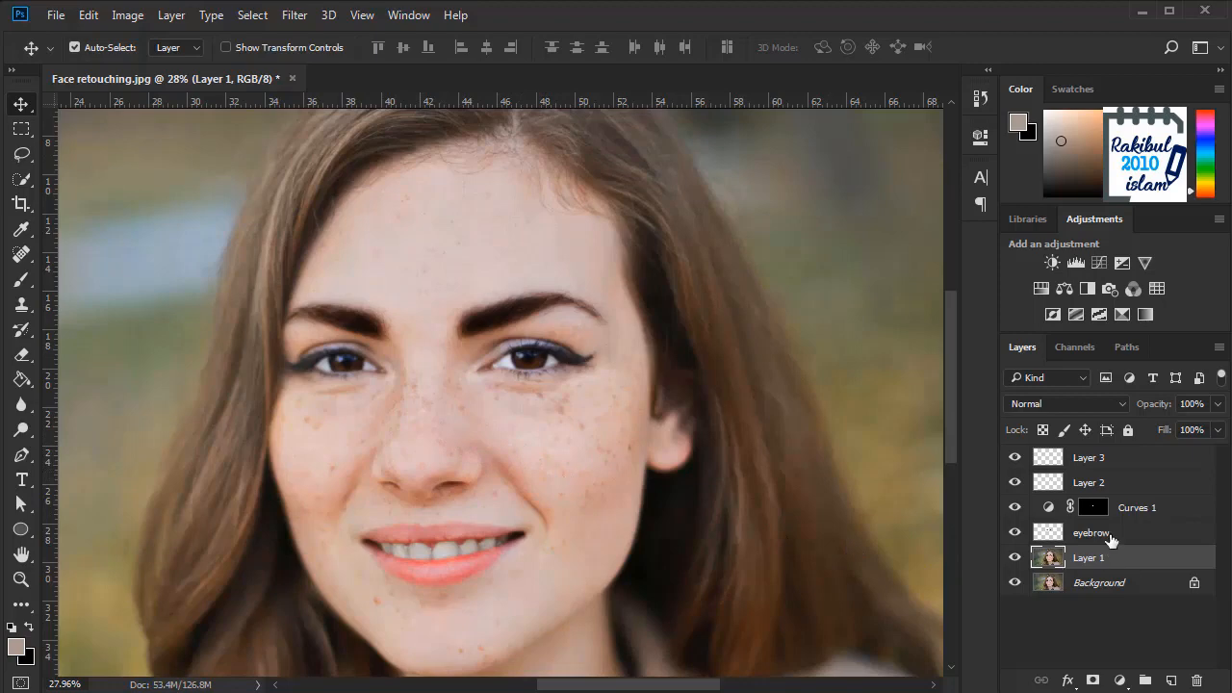
pyautogui.click(1109, 465)
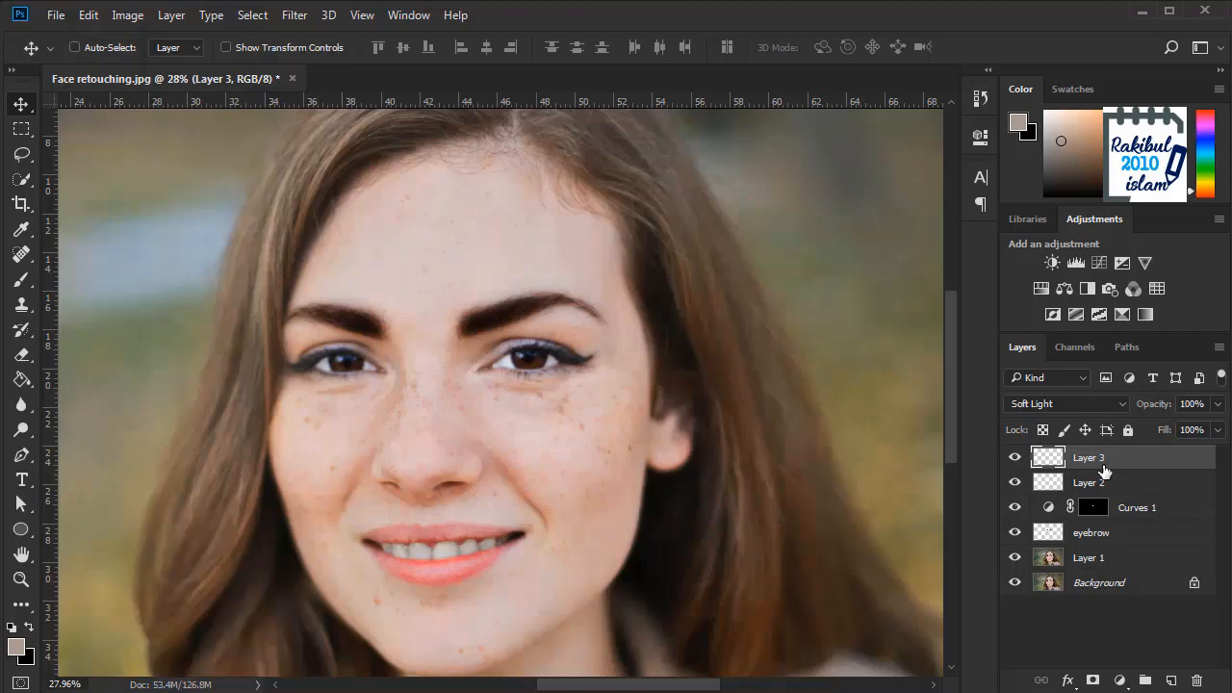
pyautogui.hotkey('ctrl', 'shift', 'alt', 'e')
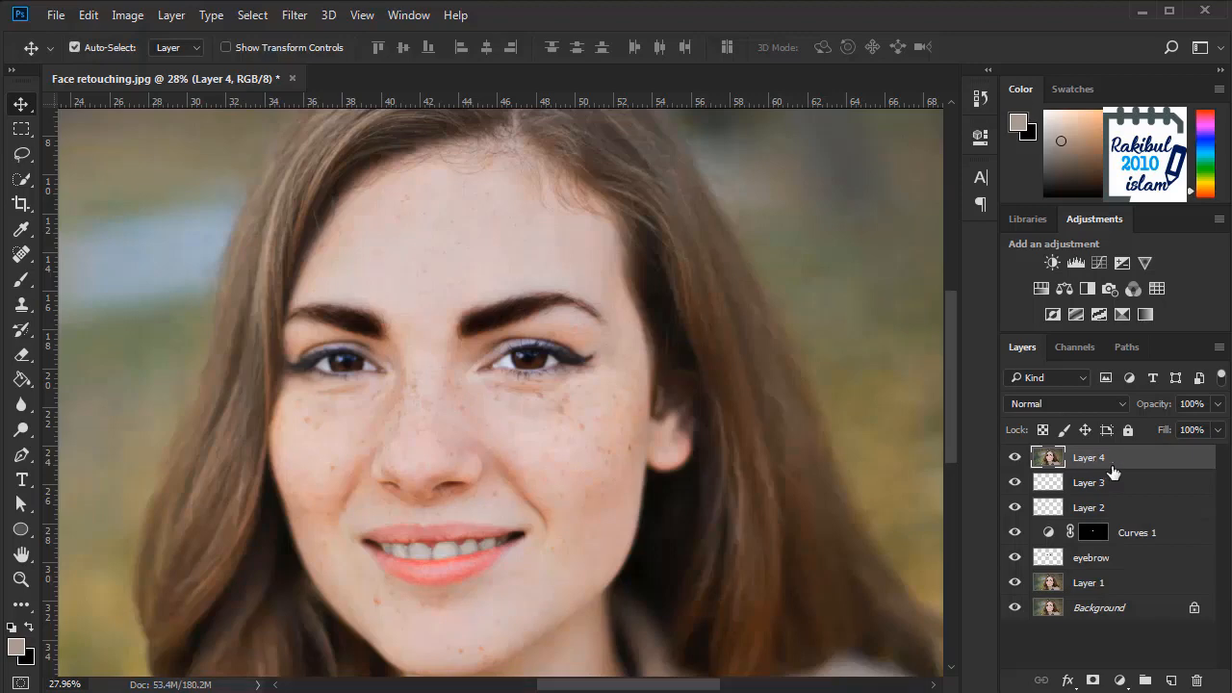
# Step: Group the layers from Layer 3 down to Layer 1 and hide the group
pyautogui.click(1105, 491)
pyautogui.keyDown('shift'); pyautogui.click(1118, 583); pyautogui.keyUp('shift')
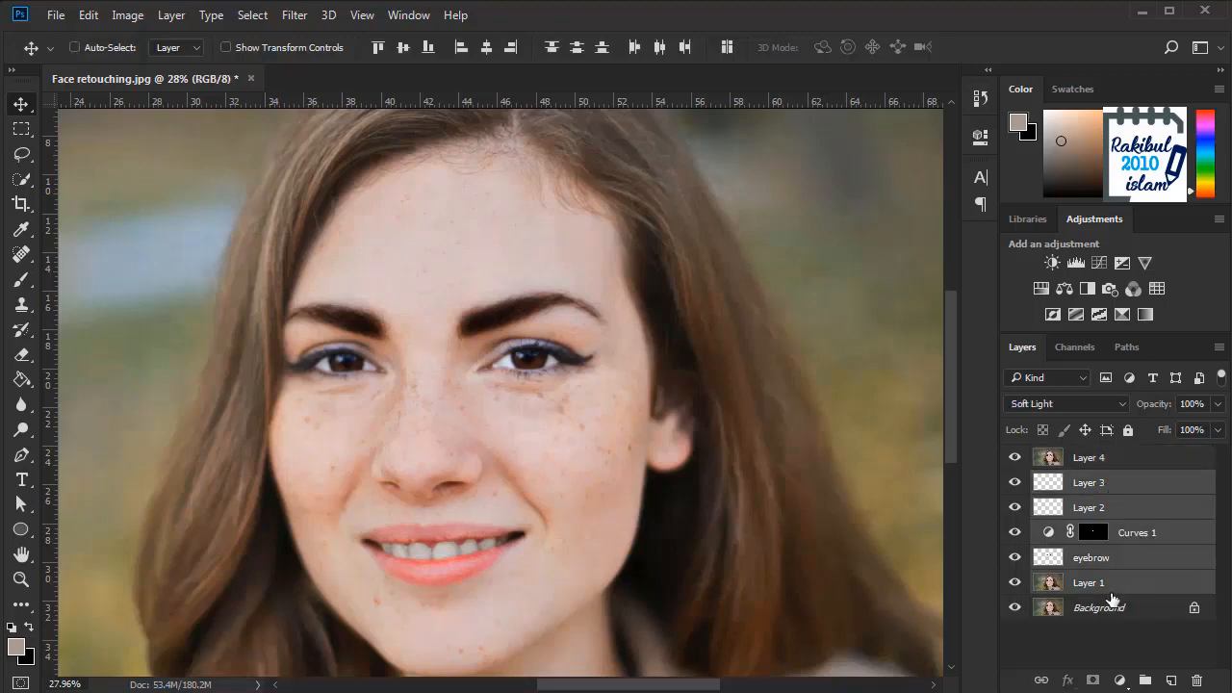
pyautogui.click(1141, 680)
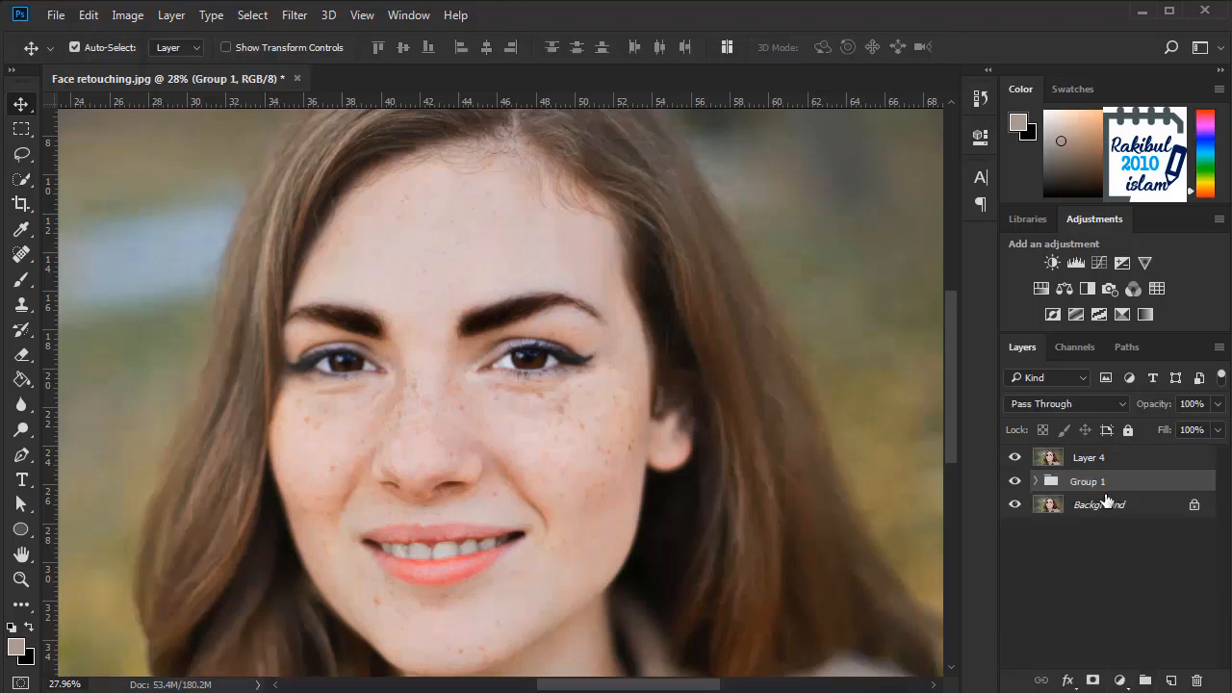
pyautogui.click(1015, 481)
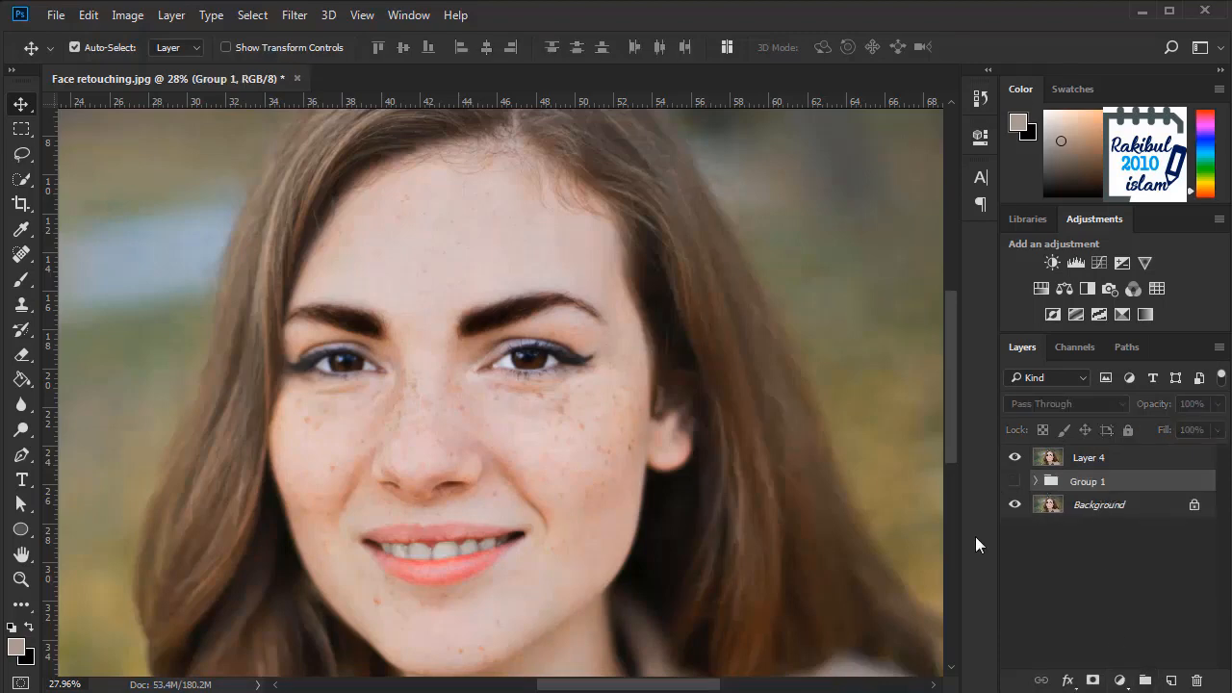
# Step: Add a new empty layer above the merged layer, with the forehead in view
pyautogui.click(1083, 458)
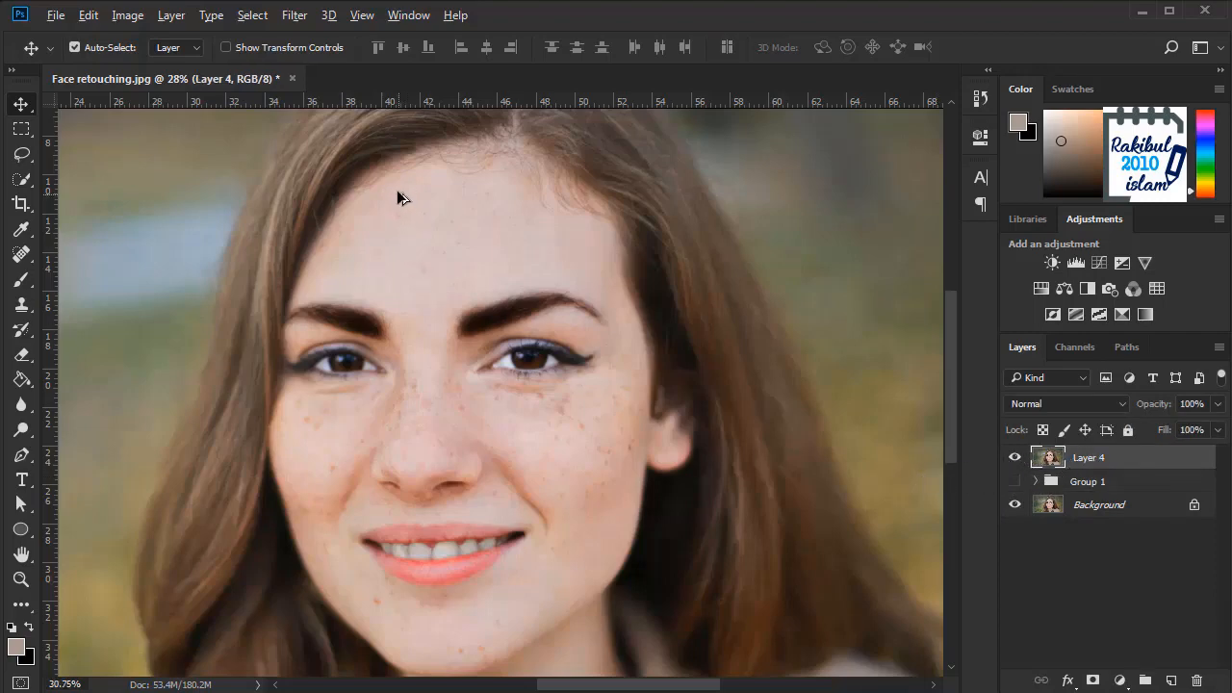
pyautogui.scroll(1, 397, 190)
pyautogui.moveTo(610, 317); pyautogui.dragTo(622, 363)
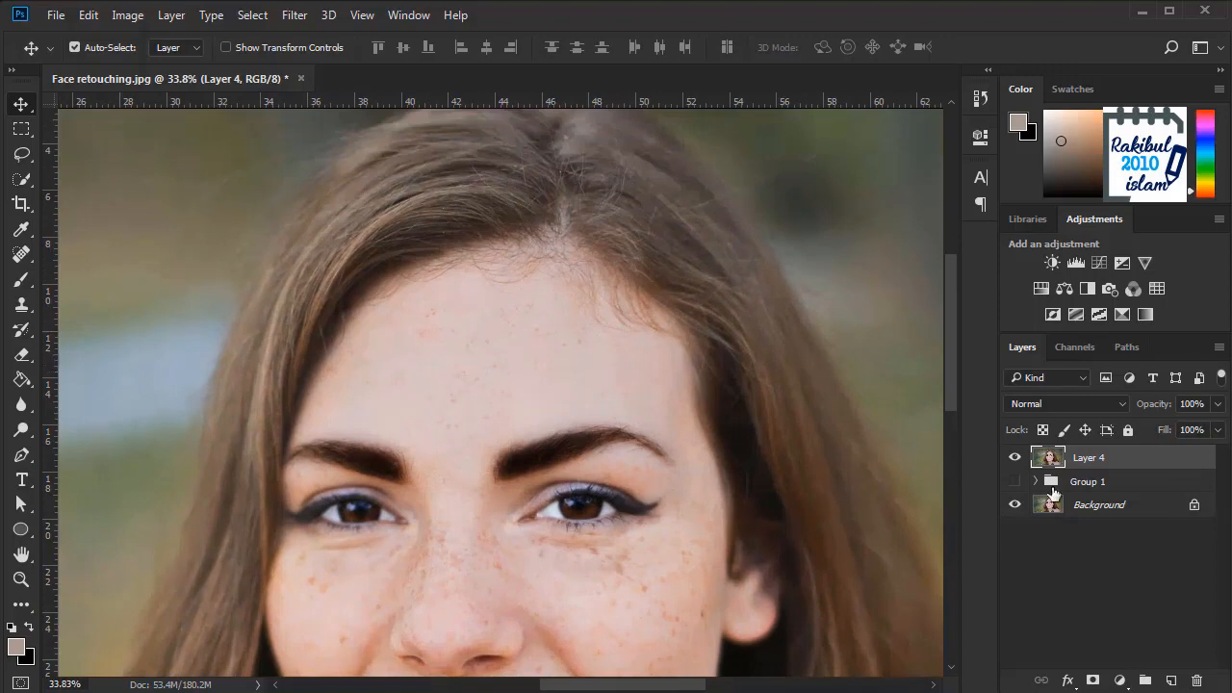
pyautogui.click(1169, 682)
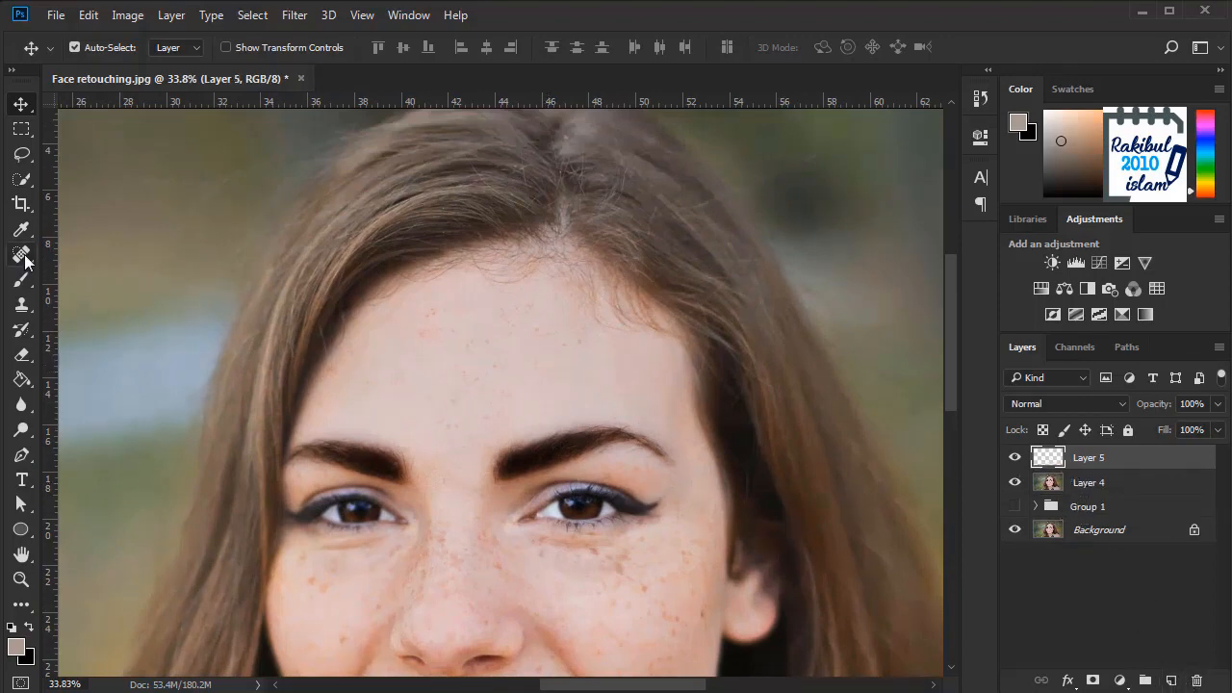
# Step: Heal the reddish blemishes on the upper forehead on Layer 5 with the Spot Healing Brush at size 70
pyautogui.moveTo(21, 254); pyautogui.dragTo(133, 256)
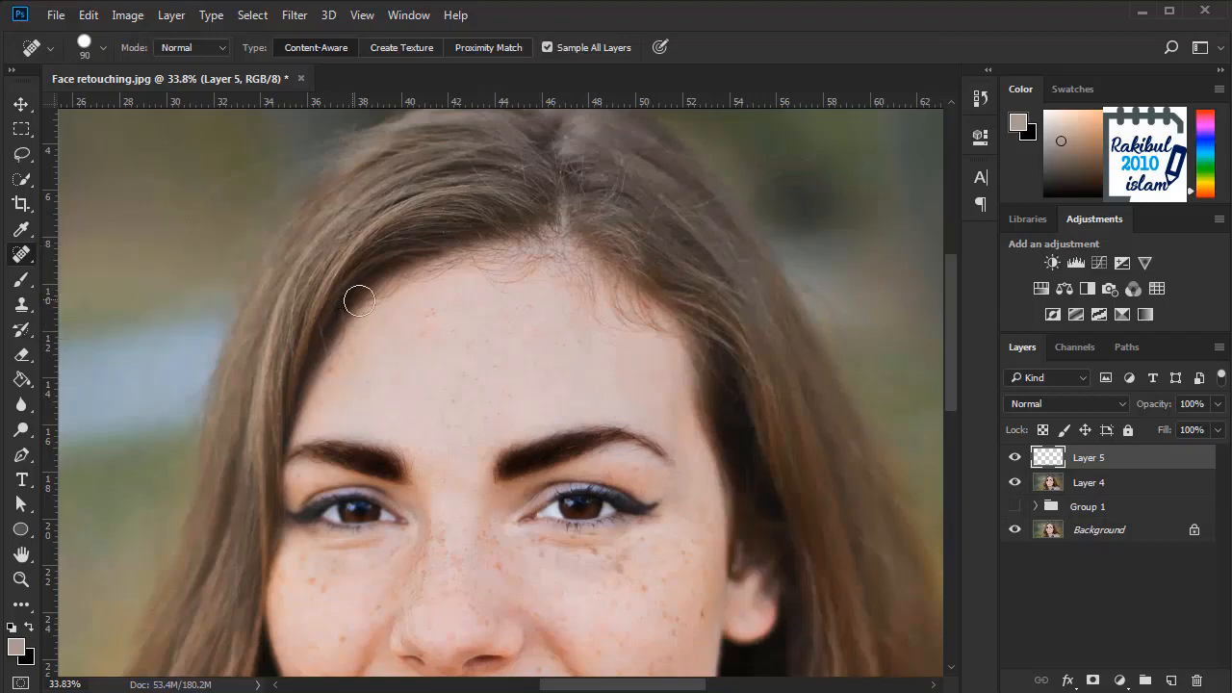
pyautogui.moveTo(475, 348); pyautogui.dragTo(415, 303)
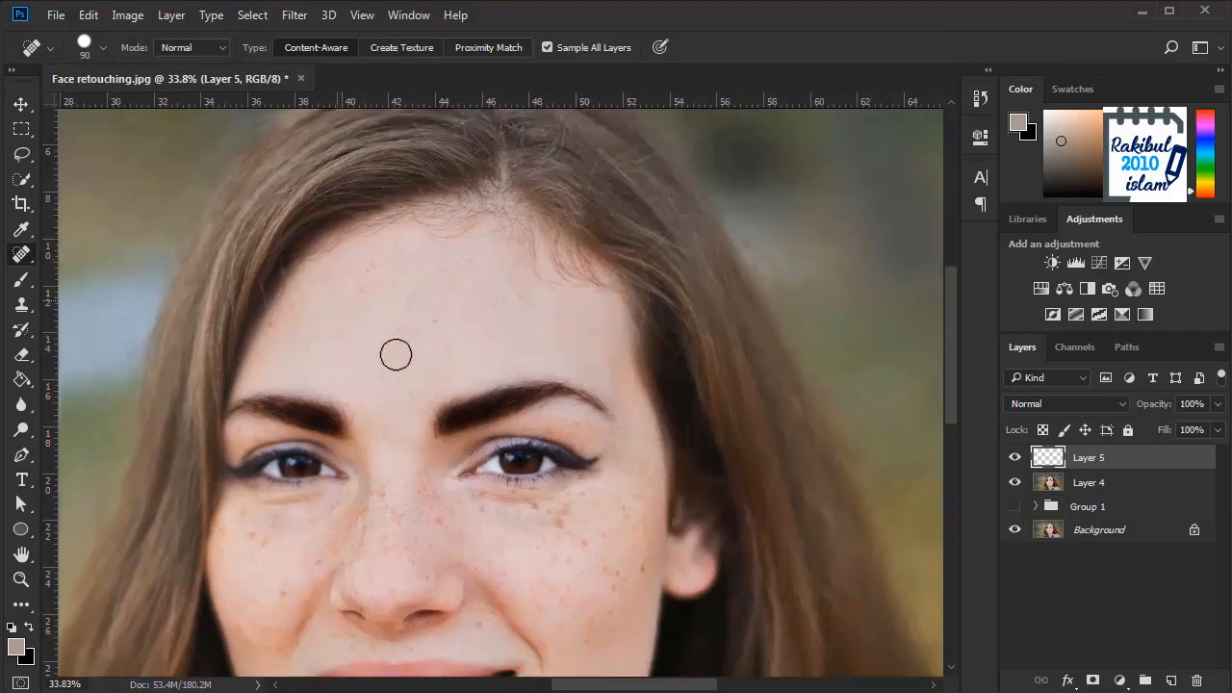
pyautogui.scroll(2, 413, 333)
pyautogui.scroll(2, 392, 262)
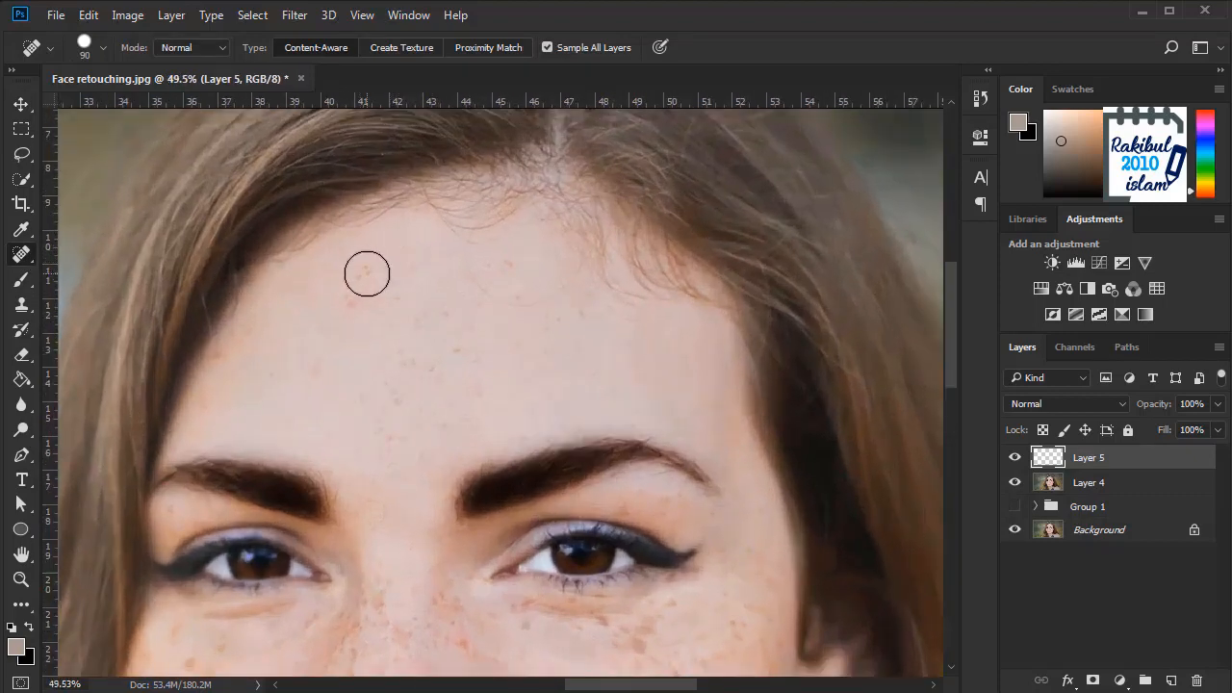
pyautogui.press('[')
pyautogui.press('[')
pyautogui.click(366, 269)
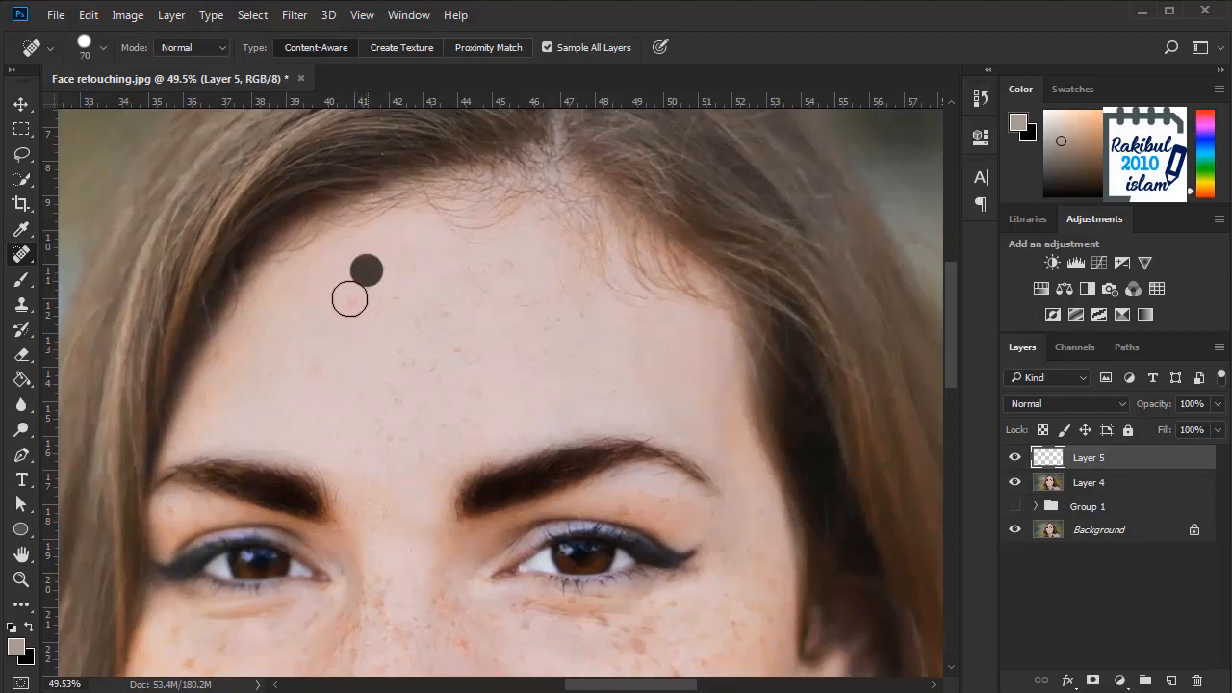
pyautogui.click(346, 299)
pyautogui.moveTo(470, 263); pyautogui.dragTo(525, 317)
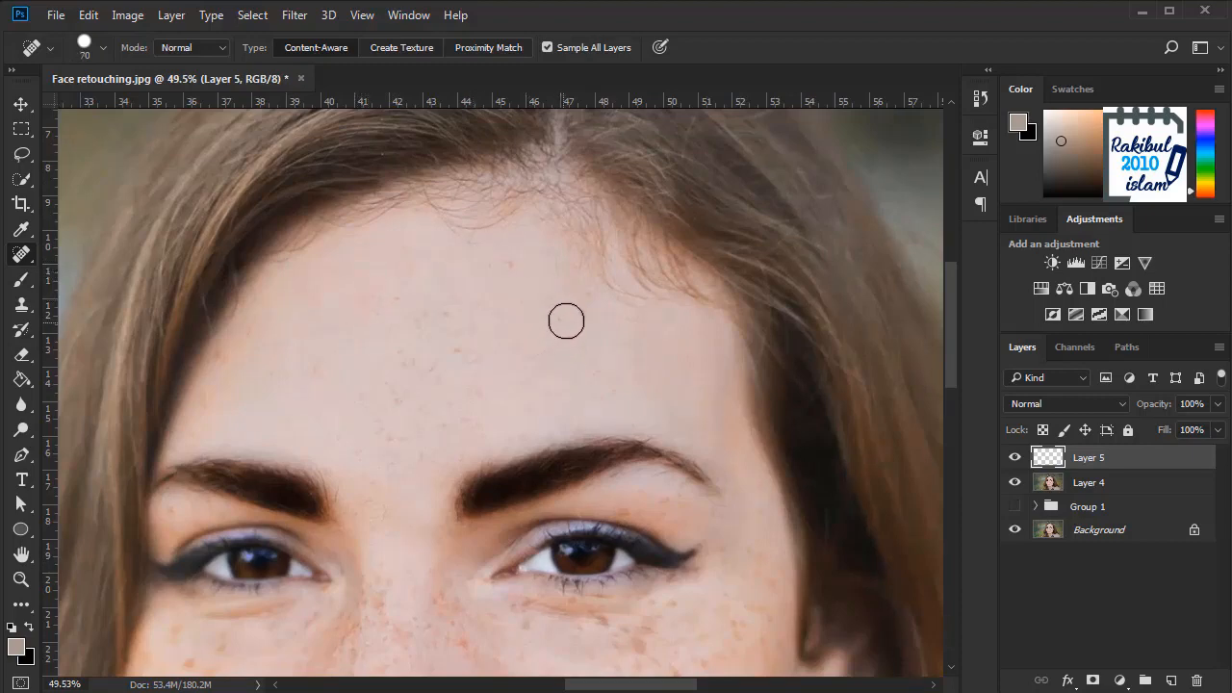
# Step: Heal the remaining spots across the middle of the forehead and along the temple near the hairline
pyautogui.click(575, 321)
pyautogui.click(515, 270)
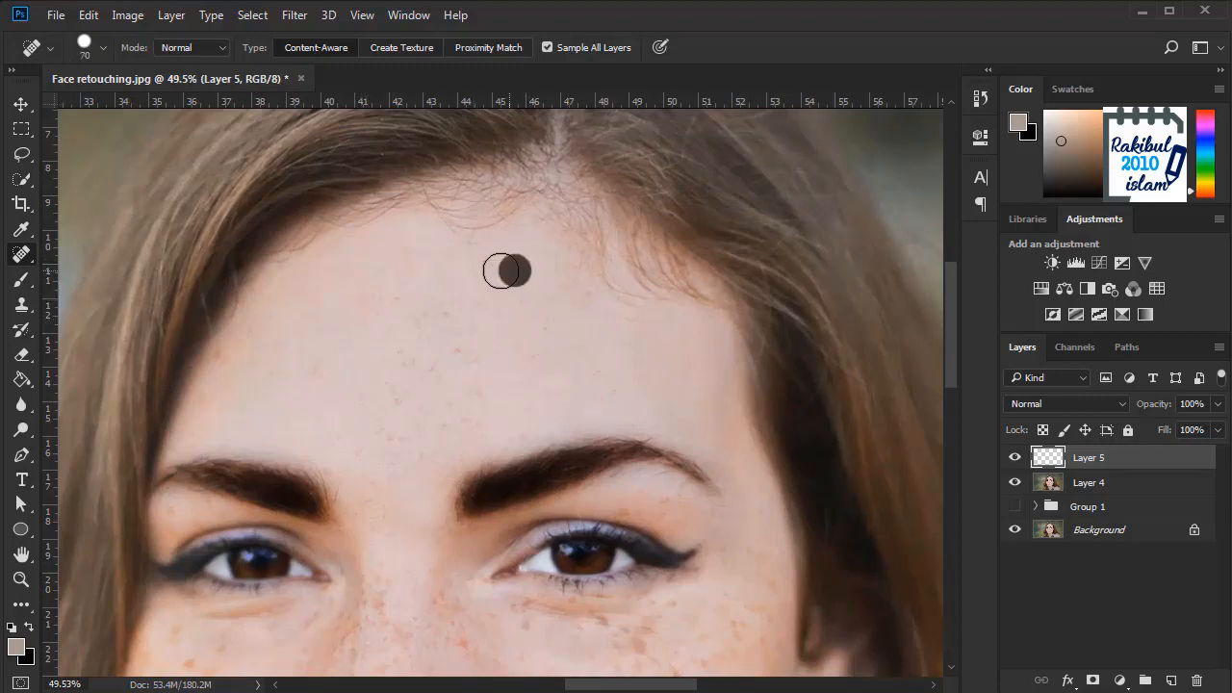
pyautogui.click(232, 361)
pyautogui.moveTo(238, 351); pyautogui.dragTo(258, 327)
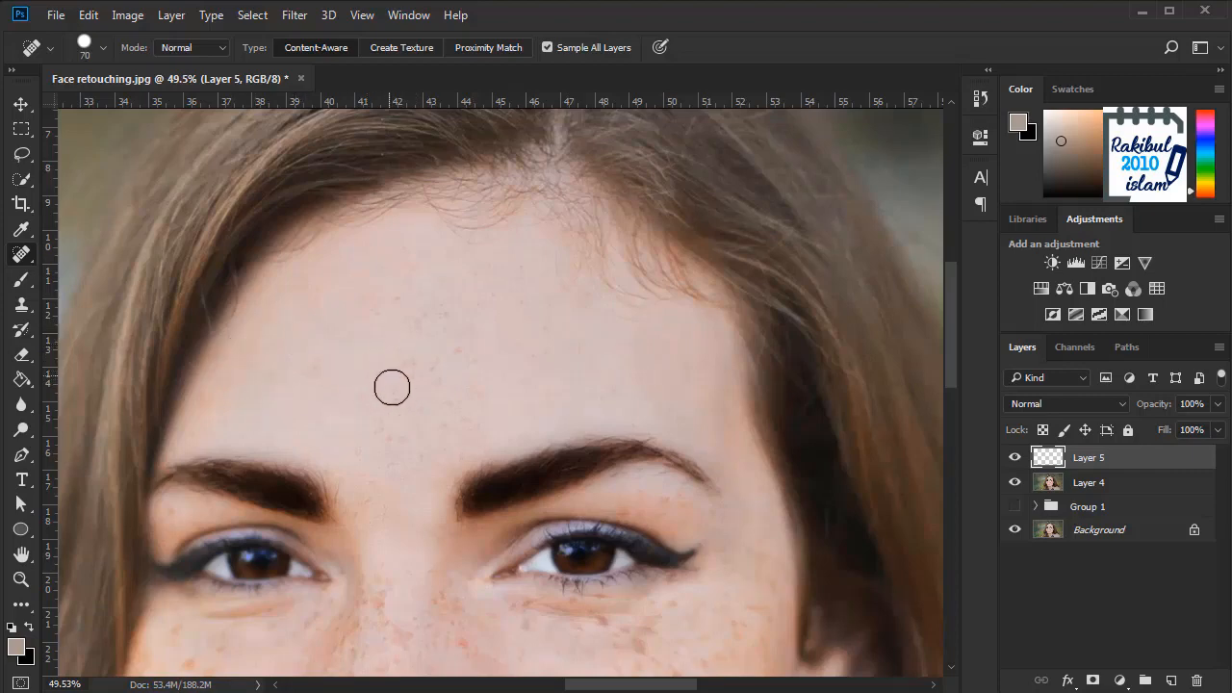
pyautogui.click(425, 370)
pyautogui.click(546, 321)
pyautogui.scroll(-2, 545, 318)
pyautogui.click(361, 353)
pyautogui.click(596, 331)
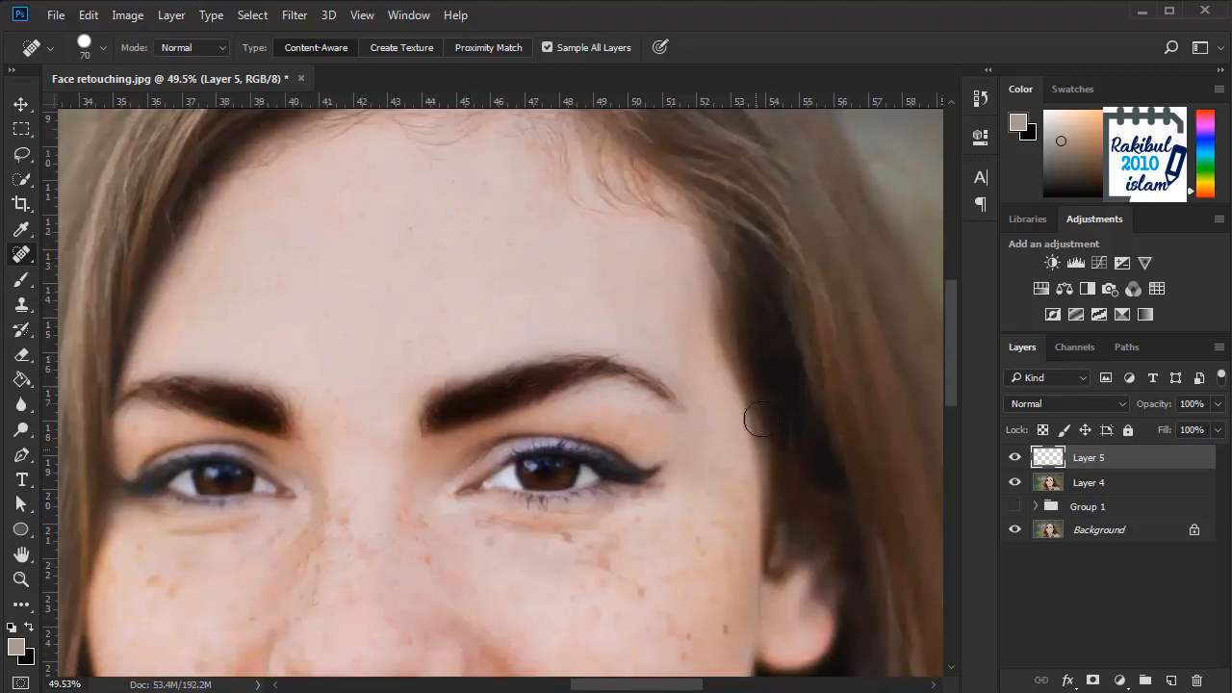
# Step: Heal the freckles on the cheek beside the visible ear, from the eye's outer corner down to the smile line
pyautogui.scroll(-3, 596, 274)
pyautogui.scroll(-2, 682, 377)
pyautogui.moveTo(540, 346); pyautogui.dragTo(560, 346)
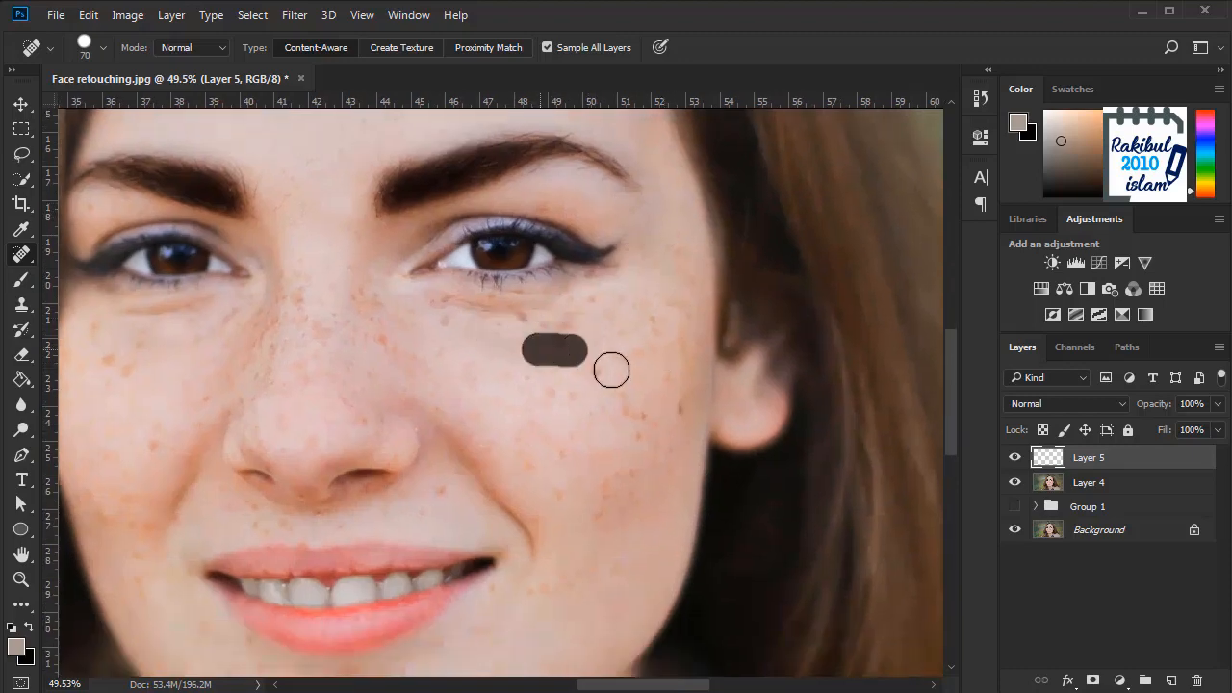
pyautogui.click(644, 420)
pyautogui.click(685, 317)
pyautogui.scroll(-1, 671, 363)
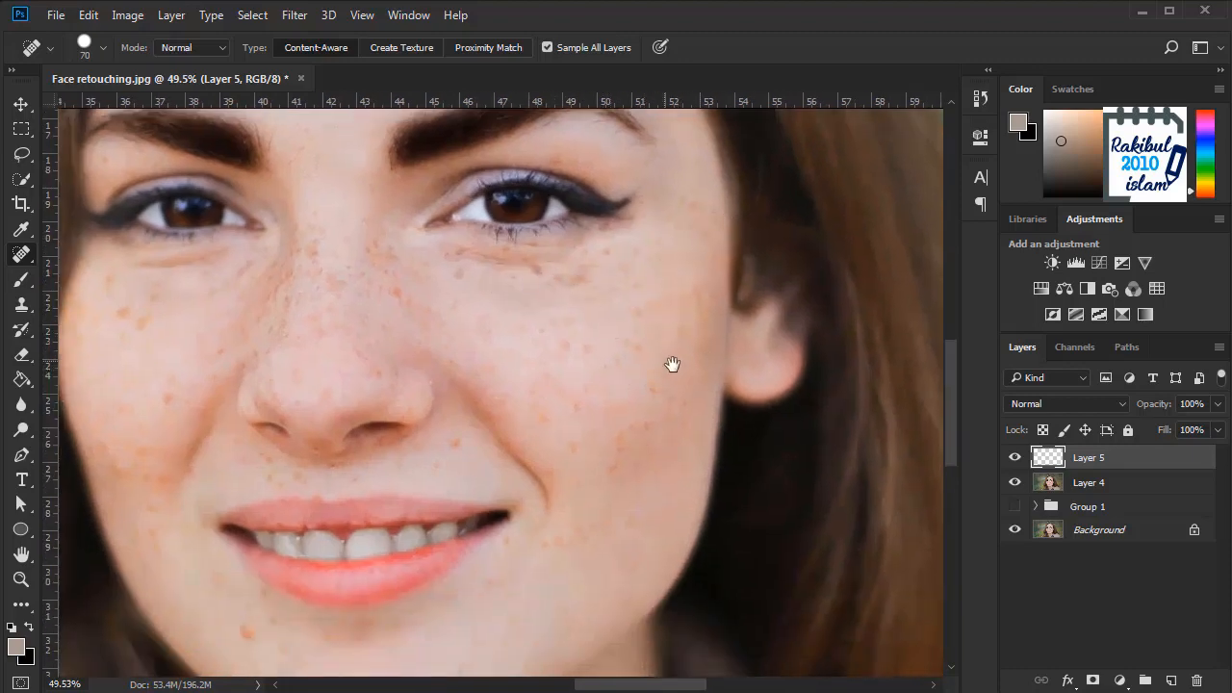
pyautogui.moveTo(619, 440); pyautogui.dragTo(635, 464)
pyautogui.click(541, 417)
pyautogui.scroll(1, 608, 360)
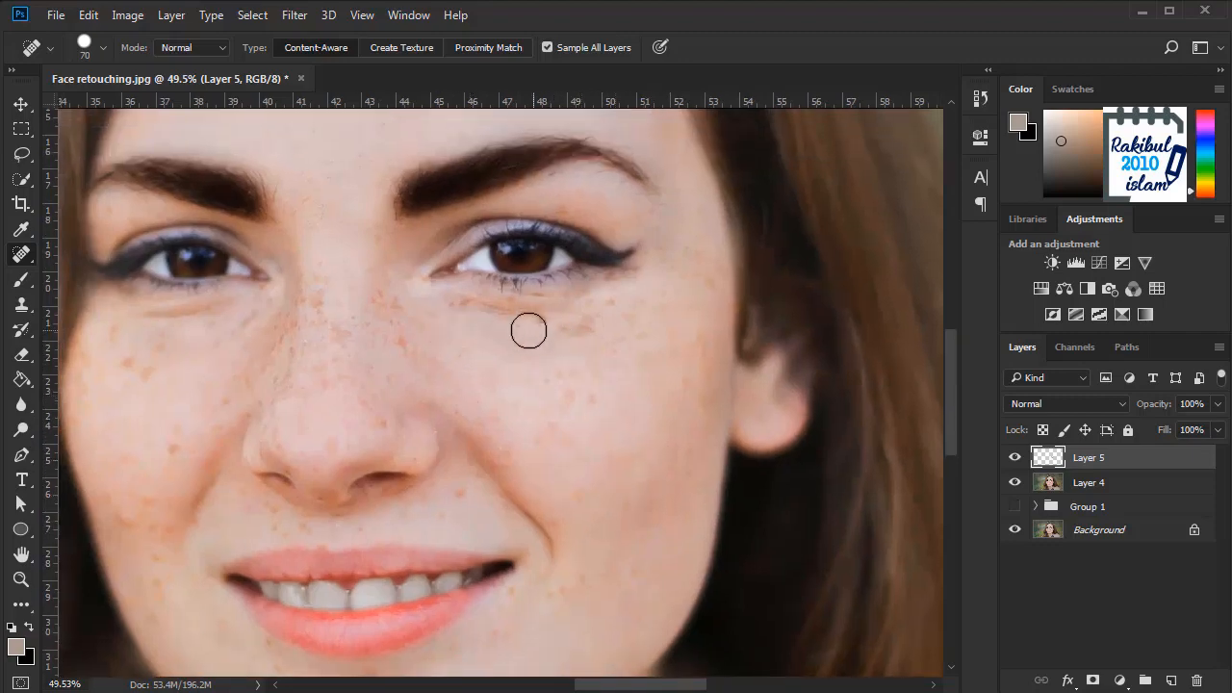
# Step: Heal the marks beneath the eye on the ear side, along with spots on the adjoining cheek and nose bridge
pyautogui.moveTo(450, 310); pyautogui.dragTo(575, 325)
pyautogui.scroll(-2, 616, 352)
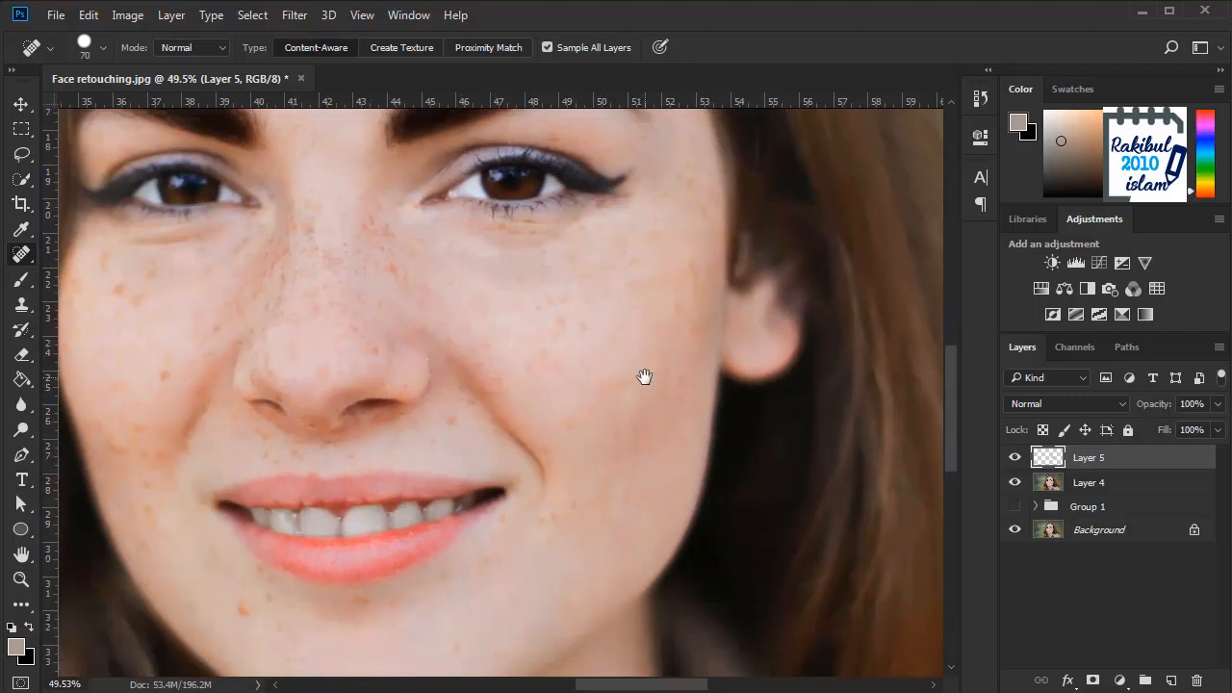
pyautogui.moveTo(605, 457)
pyautogui.mouseDown()
pyautogui.moveTo(630, 401)
pyautogui.moveTo(658, 498)
pyautogui.mouseUp()
pyautogui.click(456, 310)
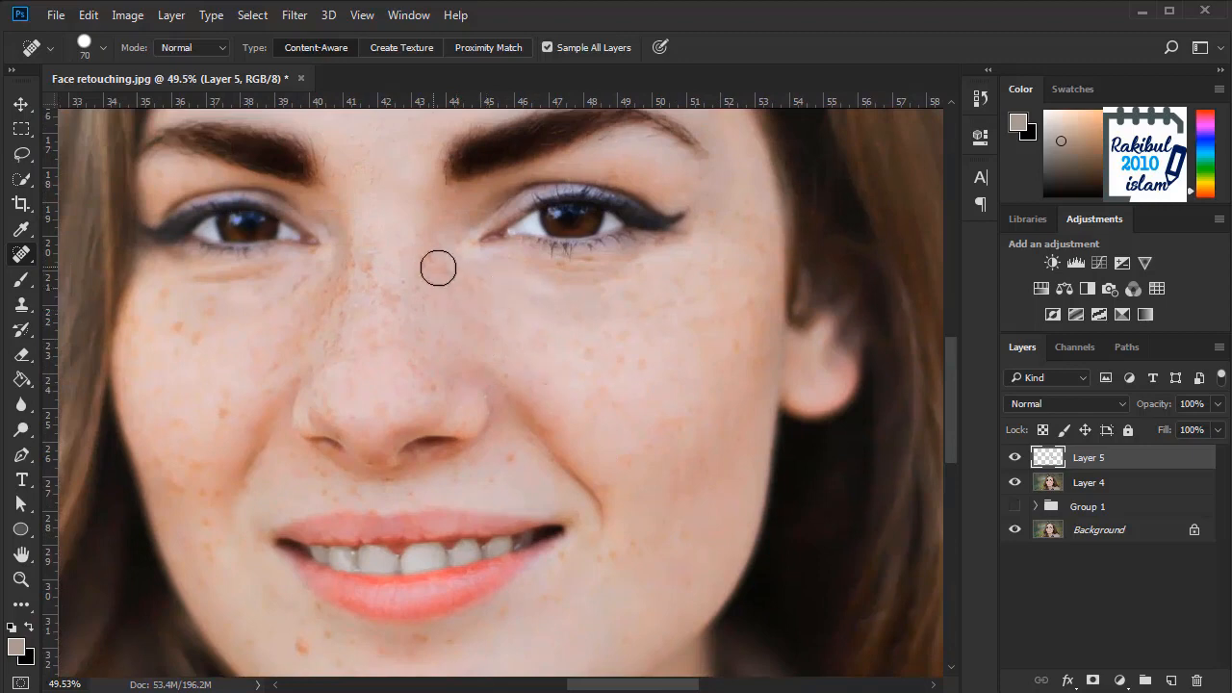
pyautogui.click(432, 268)
pyautogui.moveTo(310, 324); pyautogui.dragTo(412, 390)
pyautogui.moveTo(508, 411); pyautogui.dragTo(562, 440)
# Step: Heal the freckles under the eye on the opposite cheek, beside the hair
pyautogui.click(337, 422)
pyautogui.click(360, 404)
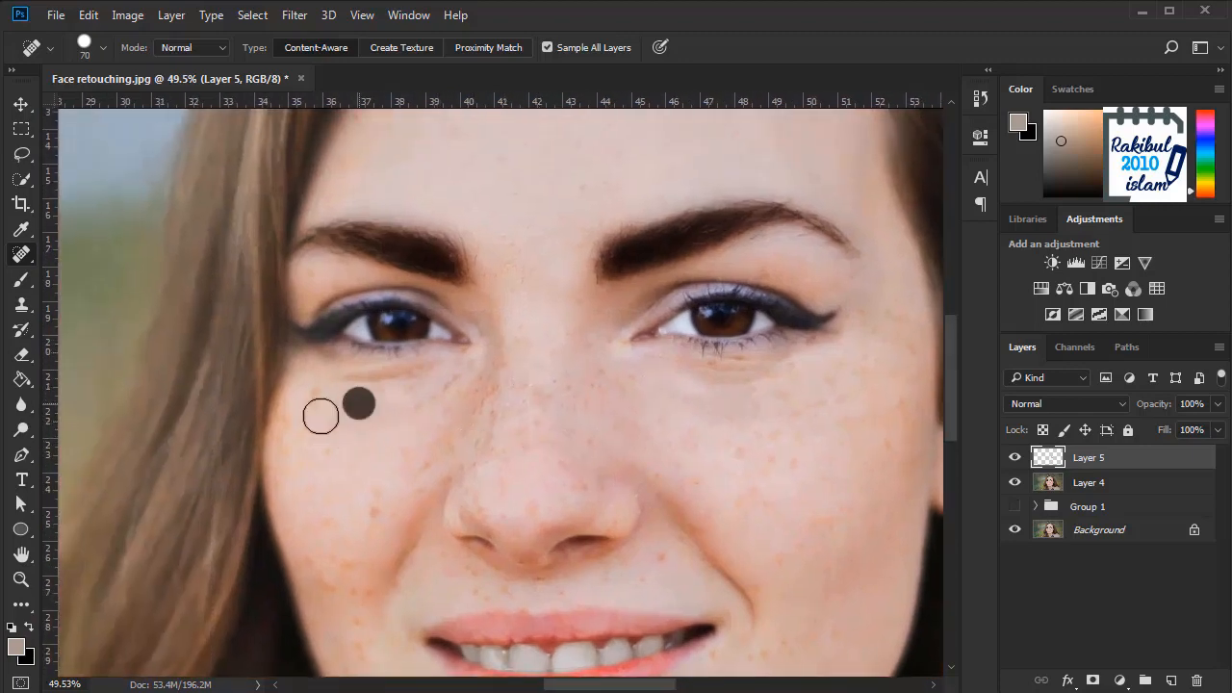
pyautogui.click(314, 398)
pyautogui.moveTo(324, 315); pyautogui.dragTo(331, 293)
pyautogui.moveTo(390, 468); pyautogui.dragTo(395, 387)
pyautogui.click(345, 323)
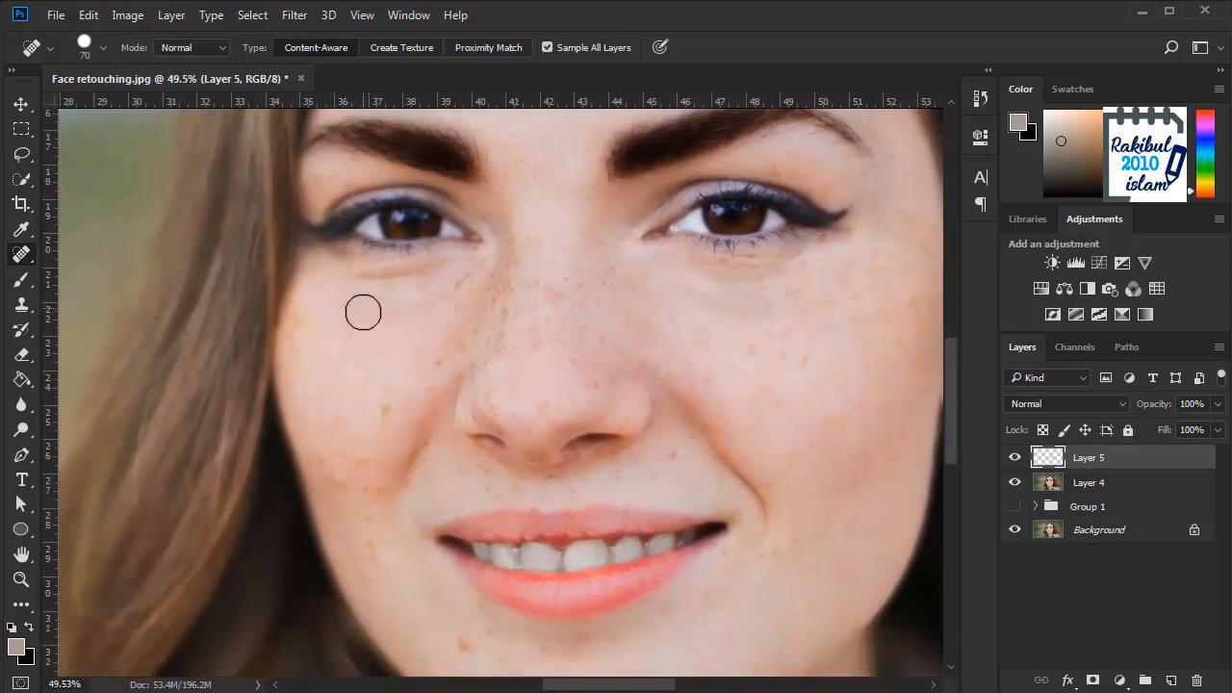
# Step: Heal the spot beside the outer eyebrow with a smaller brush, and the hair-side cheek and side of the nose at size 60
pyautogui.press('[')
pyautogui.press('[')
pyautogui.press('[')
pyautogui.click(316, 175)
pyautogui.press(']')
pyautogui.press(']')
pyautogui.click(426, 360)
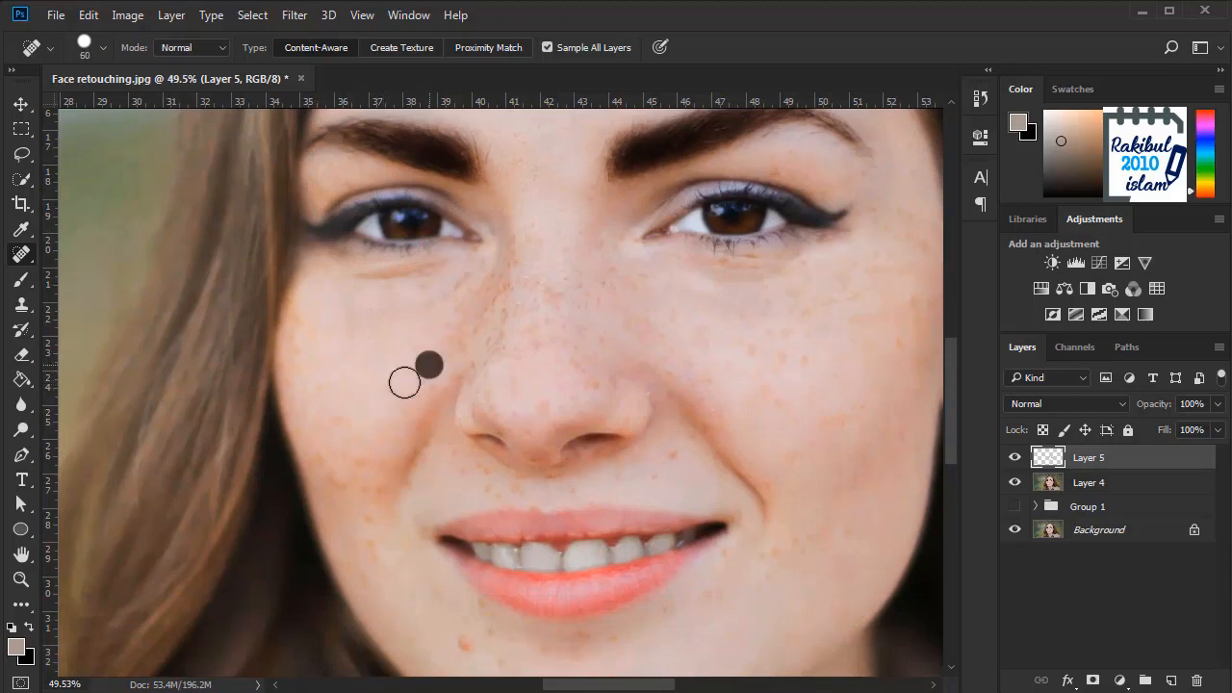
pyautogui.click(479, 308)
pyautogui.click(475, 321)
pyautogui.moveTo(462, 284)
pyautogui.mouseDown()
pyautogui.moveTo(443, 301)
pyautogui.moveTo(485, 312)
pyautogui.moveTo(420, 366)
pyautogui.mouseUp()
pyautogui.click(427, 374)
pyautogui.moveTo(415, 445); pyautogui.dragTo(421, 385)
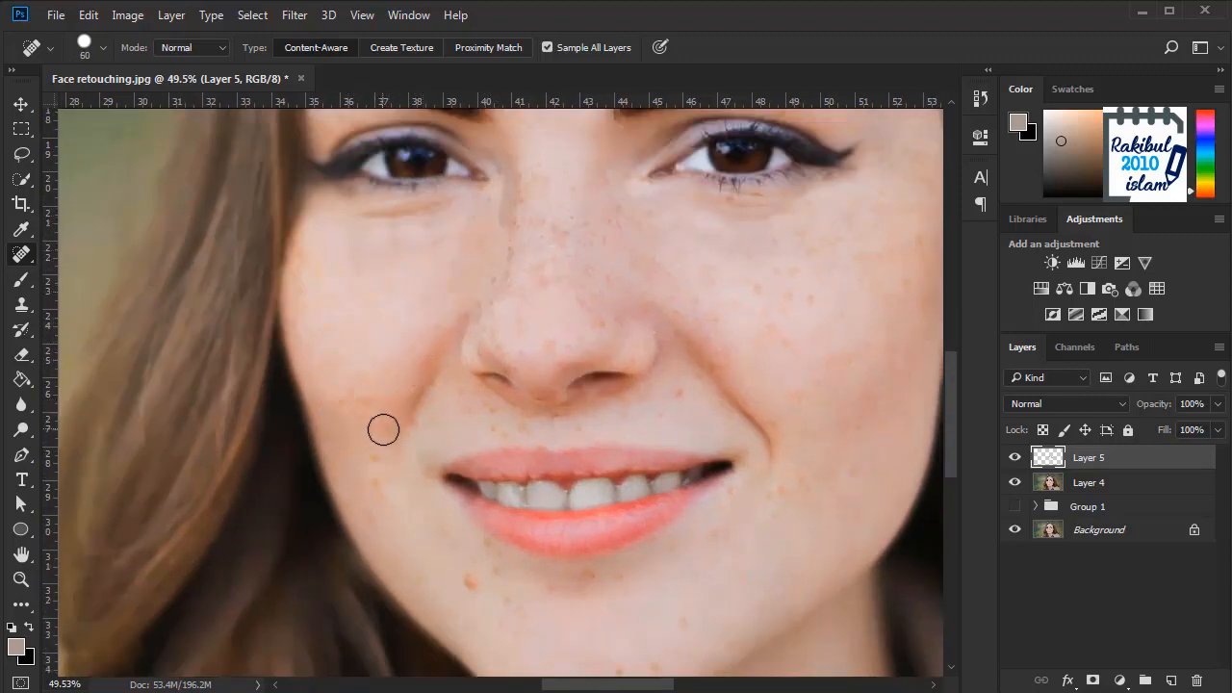
# Step: Heal the spots on the lower hair-side cheek and the blemishes below that corner of the mouth
pyautogui.click(368, 508)
pyautogui.click(357, 394)
pyautogui.moveTo(484, 525); pyautogui.dragTo(398, 429)
pyautogui.click(385, 490)
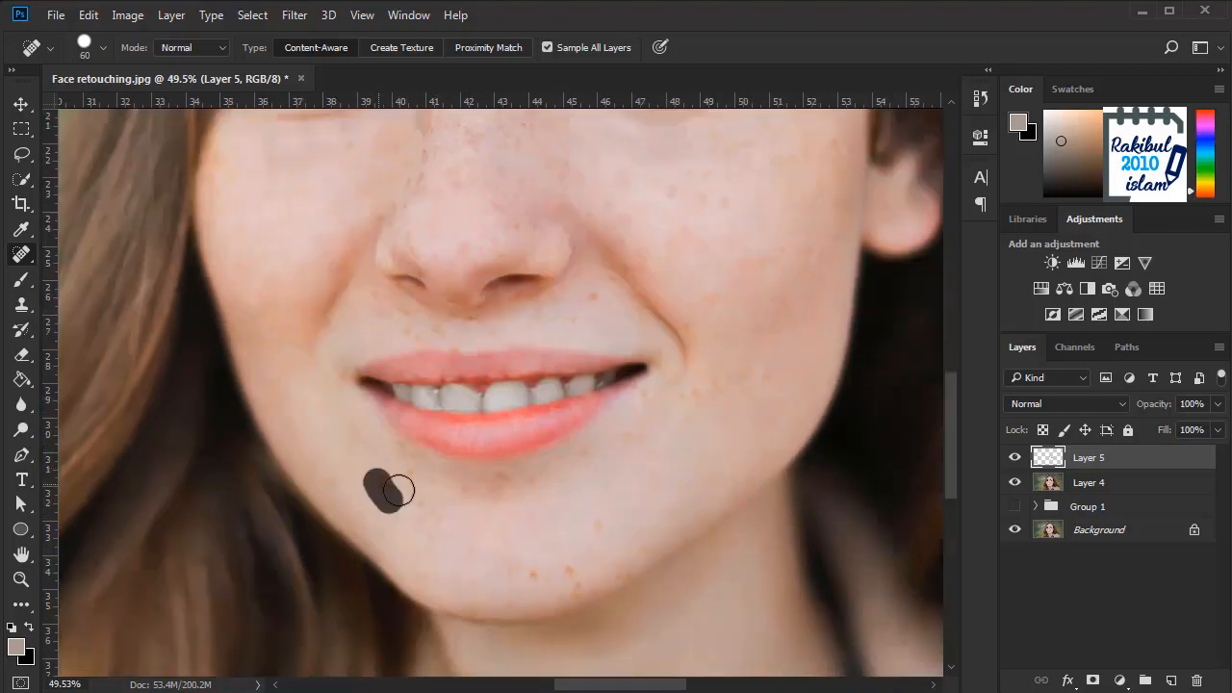
# Step: Heal the blemishes on the chin, beside the mouth corner and beneath the lower lip
pyautogui.moveTo(534, 569)
pyautogui.mouseDown()
pyautogui.moveTo(579, 585)
pyautogui.moveTo(624, 576)
pyautogui.mouseUp()
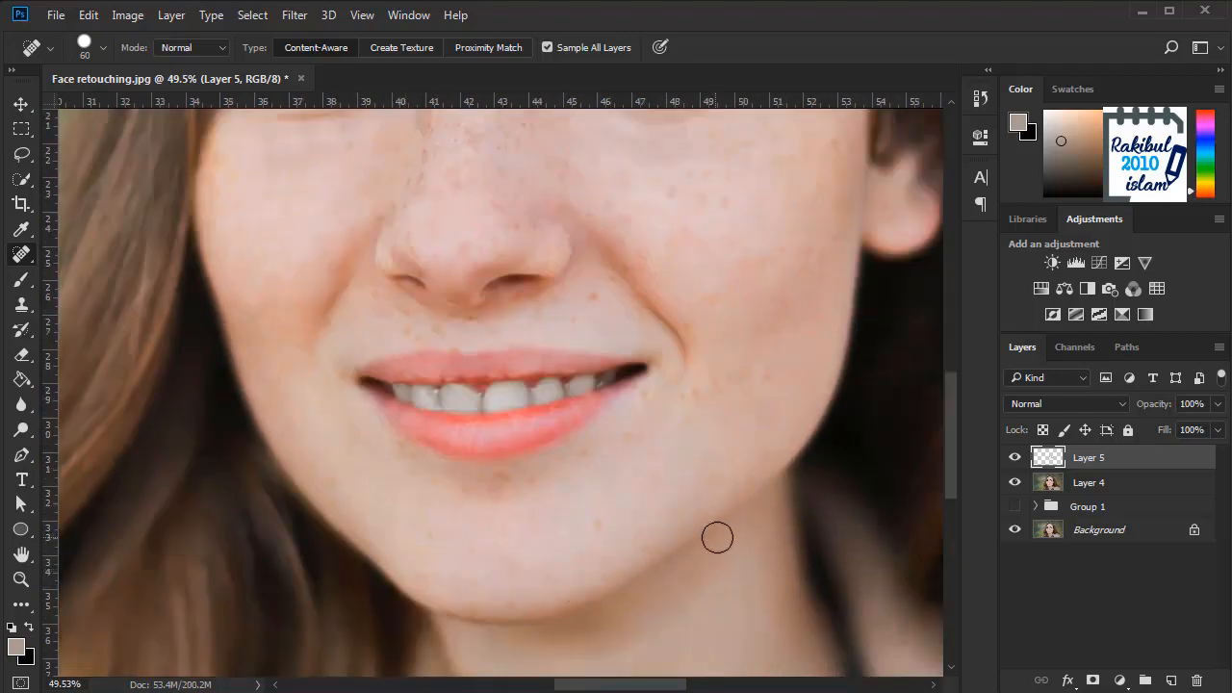
pyautogui.click(506, 578)
pyautogui.click(472, 599)
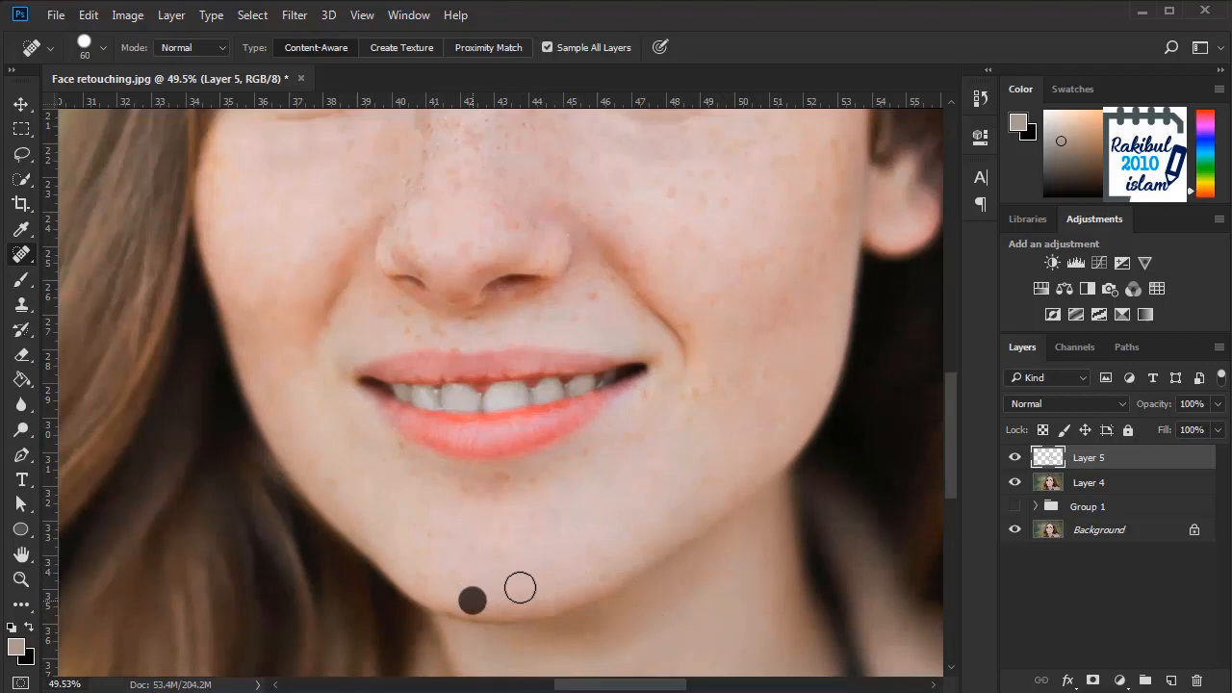
pyautogui.click(615, 562)
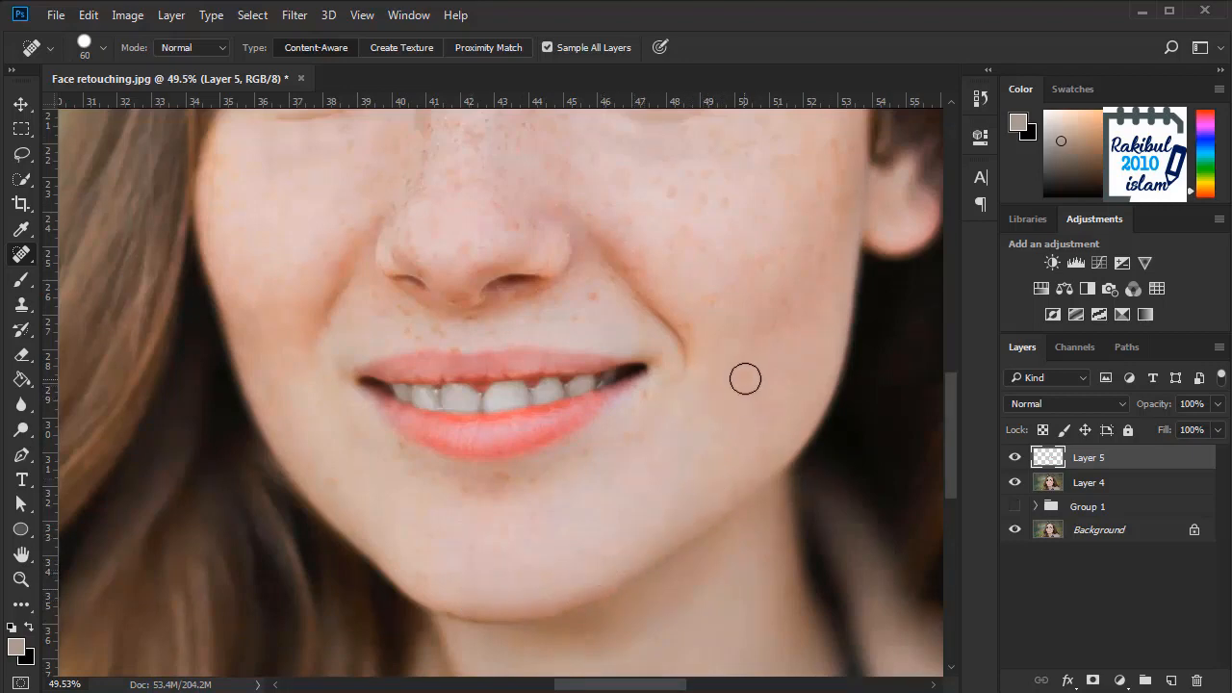
pyautogui.moveTo(690, 410); pyautogui.dragTo(675, 416)
pyautogui.moveTo(473, 487)
pyautogui.mouseDown()
pyautogui.moveTo(585, 493)
pyautogui.moveTo(589, 451)
pyautogui.moveTo(506, 487)
pyautogui.mouseUp()
# Step: Heal the spots between the nose and upper lip and along the smile line, reducing the brush size to 40
pyautogui.scroll(4, 558, 476)
pyautogui.click(576, 432)
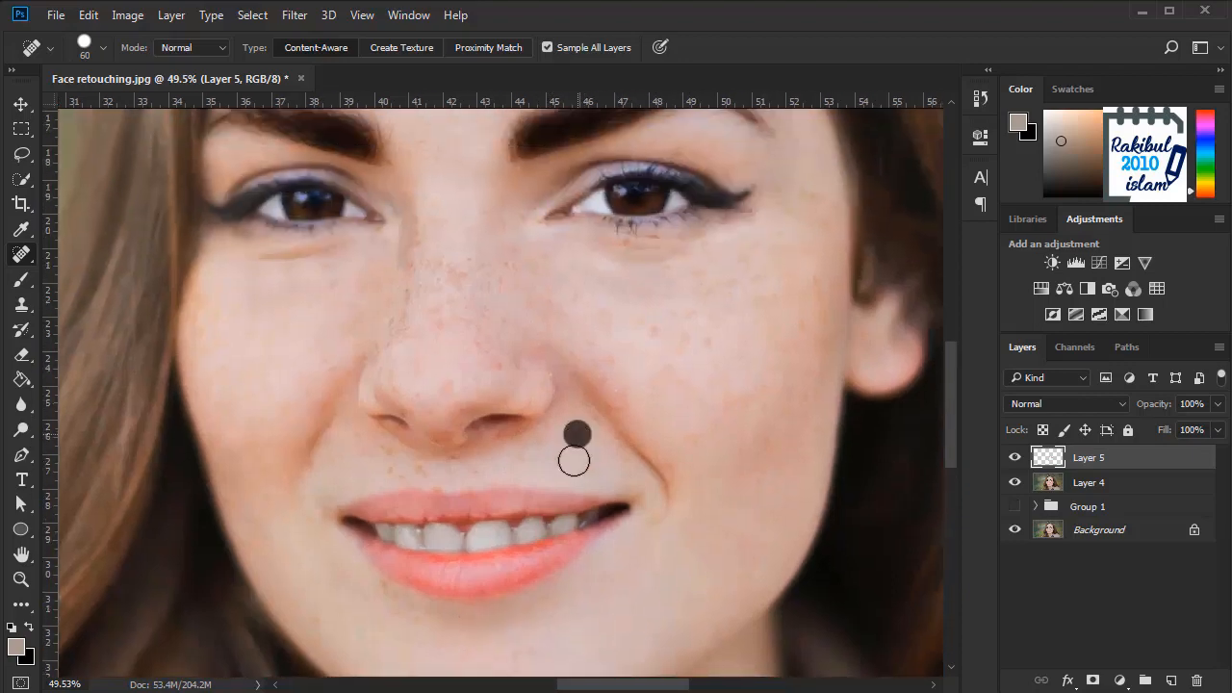
pyautogui.click(478, 476)
pyautogui.press('[')
pyautogui.press('[')
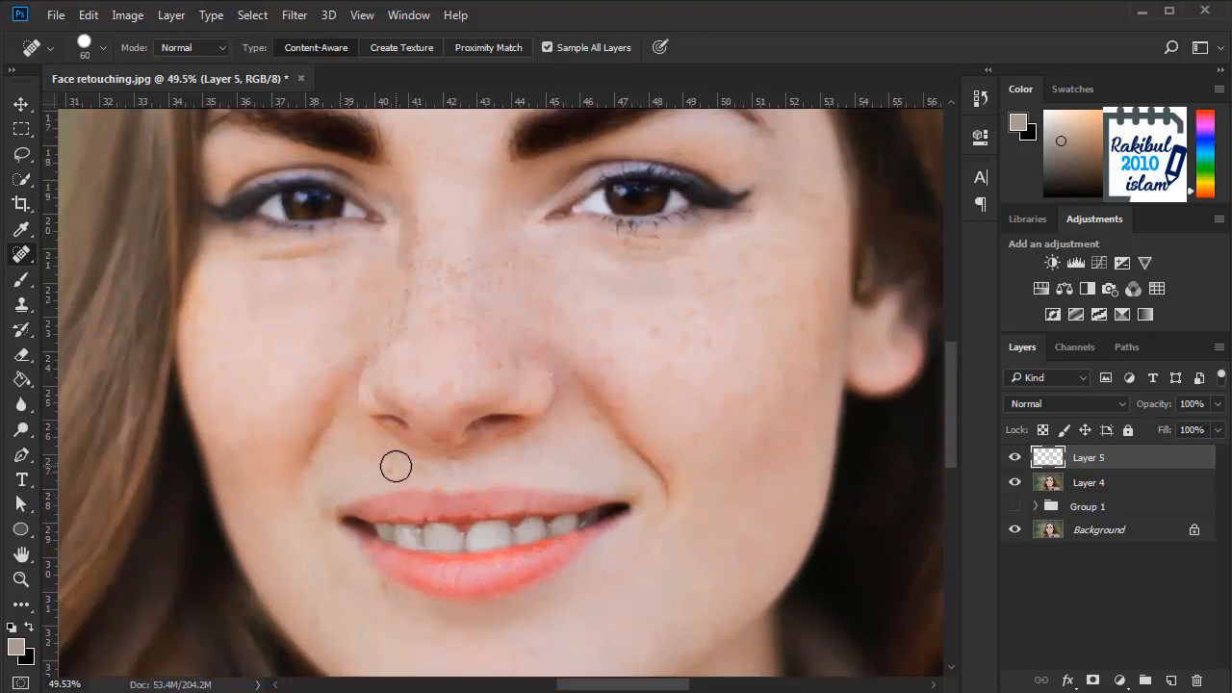
pyautogui.moveTo(387, 473); pyautogui.dragTo(467, 466)
pyautogui.moveTo(635, 449); pyautogui.dragTo(622, 485)
pyautogui.moveTo(576, 457); pyautogui.dragTo(580, 462)
pyautogui.scroll(-2, 616, 470)
# Step: Heal the remaining freckles along the side and bridge of the nose with the size 40 brush
pyautogui.moveTo(495, 417); pyautogui.dragTo(528, 398)
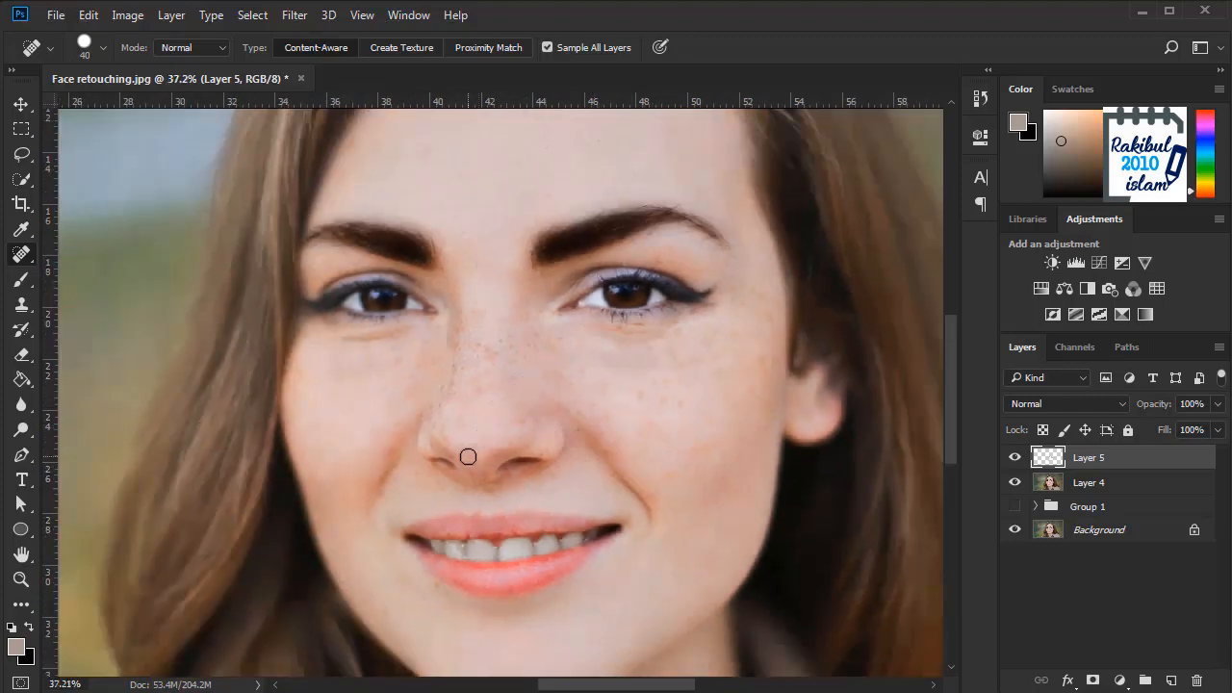
pyautogui.click(437, 431)
pyautogui.moveTo(441, 403); pyautogui.dragTo(455, 328)
pyautogui.moveTo(493, 372); pyautogui.dragTo(499, 357)
pyautogui.scroll(-1, 616, 429)
pyautogui.scroll(8, 605, 429)
# Step: Heal the tiny spots beside the nostril and smile line with the brush size reduced to 15
pyautogui.press('[')
pyautogui.press('[')
pyautogui.press('[')
pyautogui.press('[')
pyautogui.press('[')
pyautogui.click(537, 433)
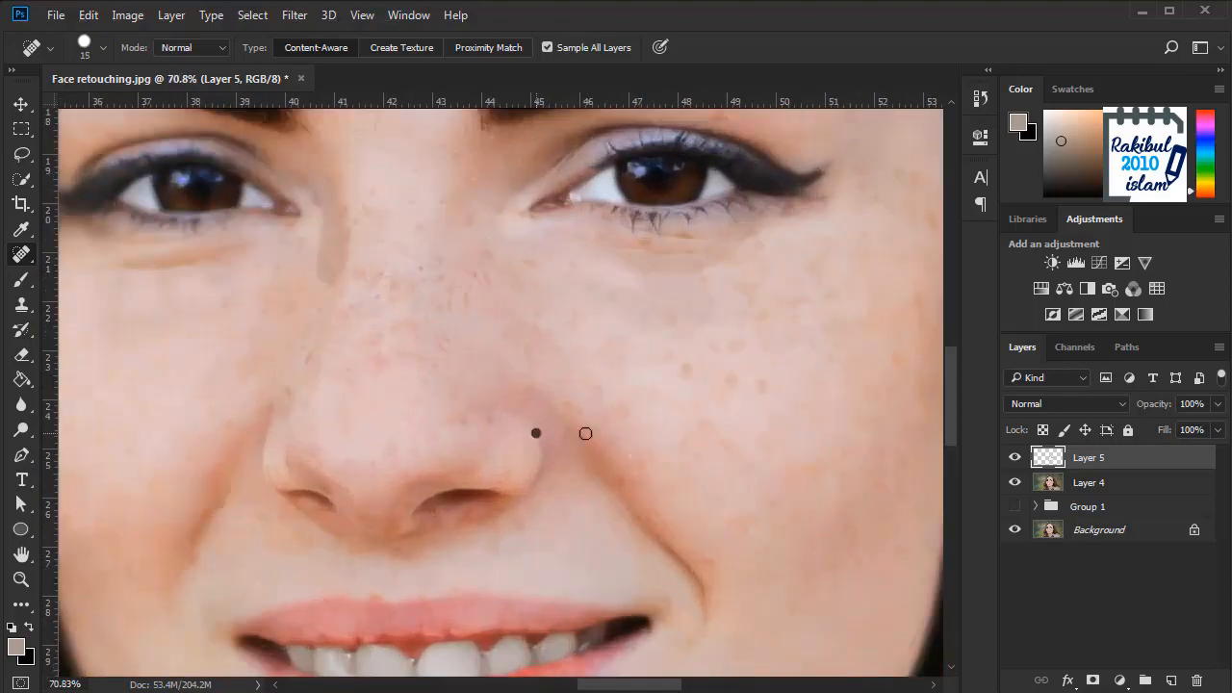
pyautogui.click(628, 457)
pyautogui.scroll(-6, 624, 453)
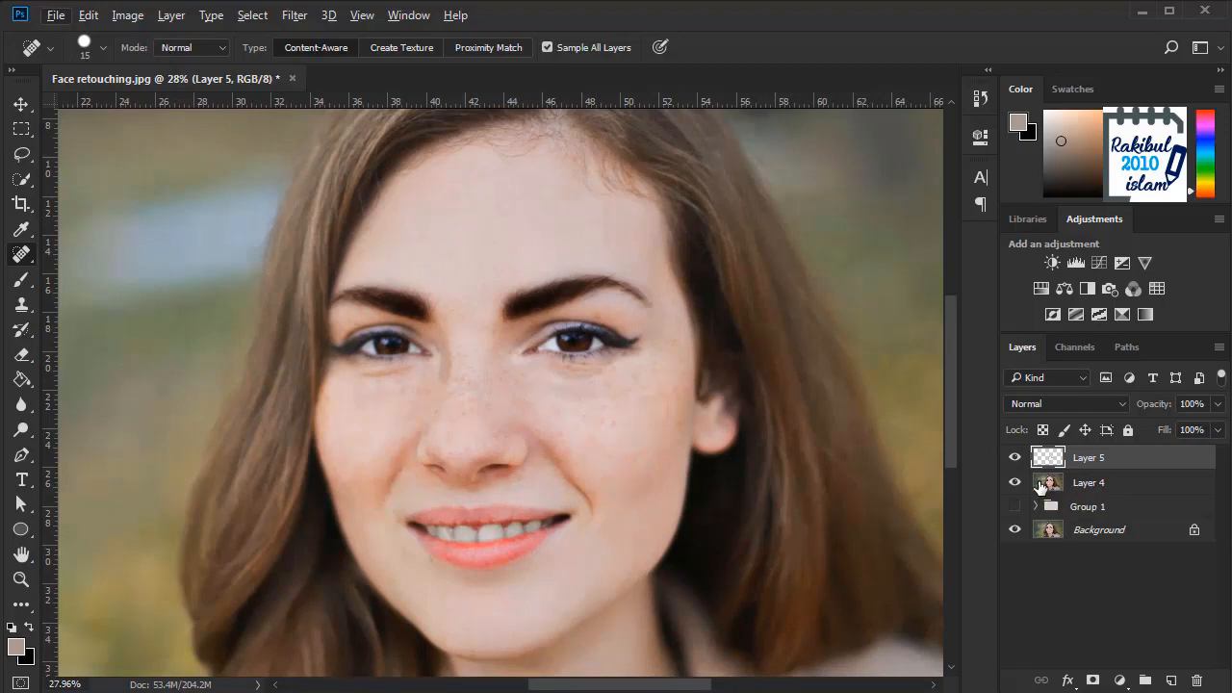
# Step: Stamp the visible layers into a new top layer, and put Layer 5 and Layer 4 into a hidden group
pyautogui.hotkey('ctrl', 'shift', 'alt', 'e')
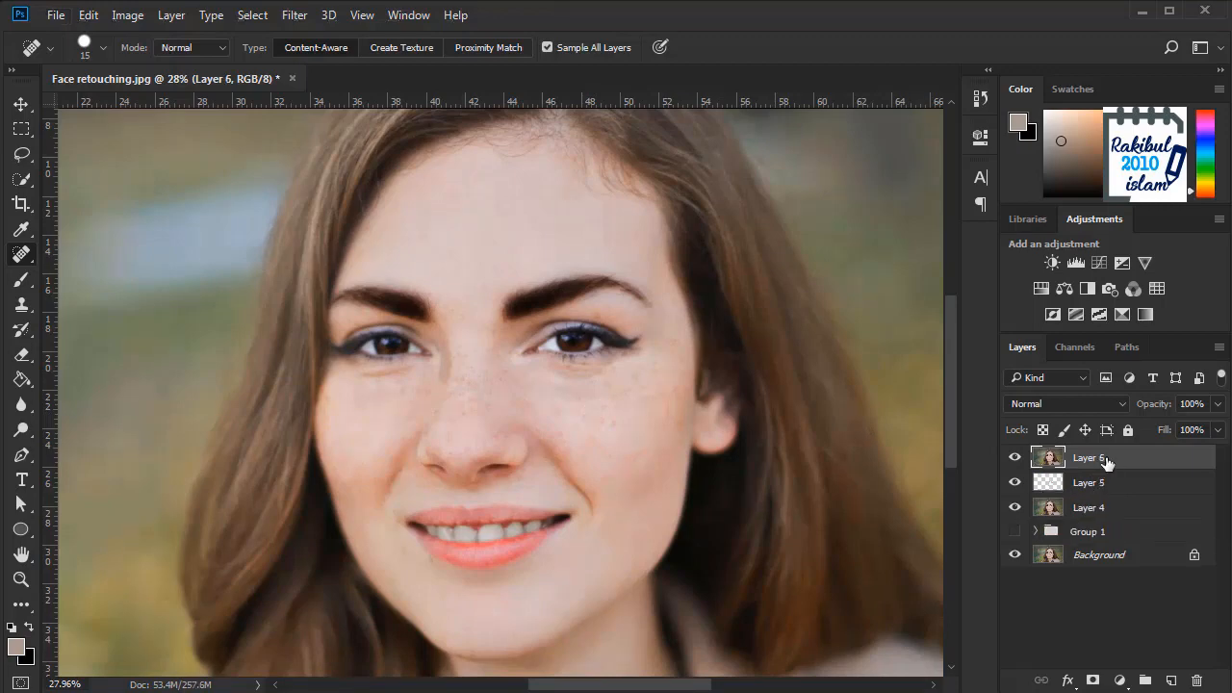
pyautogui.click(1088, 491)
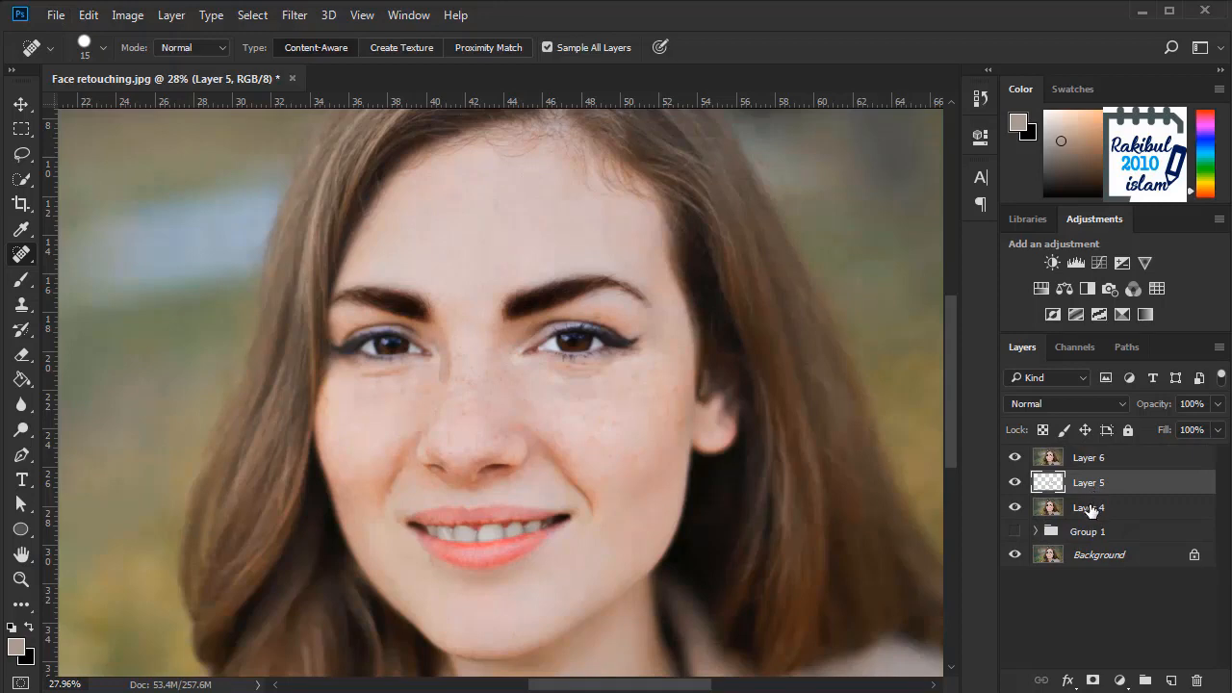
pyautogui.keyDown('shift'); pyautogui.click(1092, 510); pyautogui.keyUp('shift')
pyautogui.click(1143, 681)
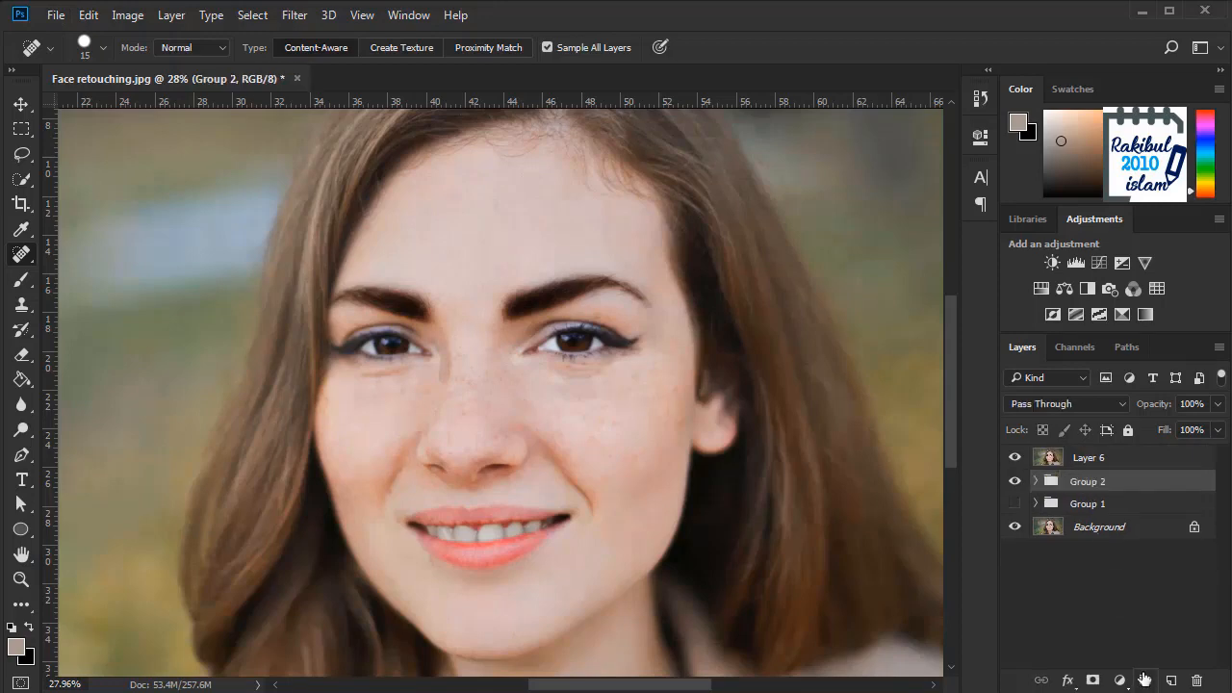
pyautogui.click(1016, 483)
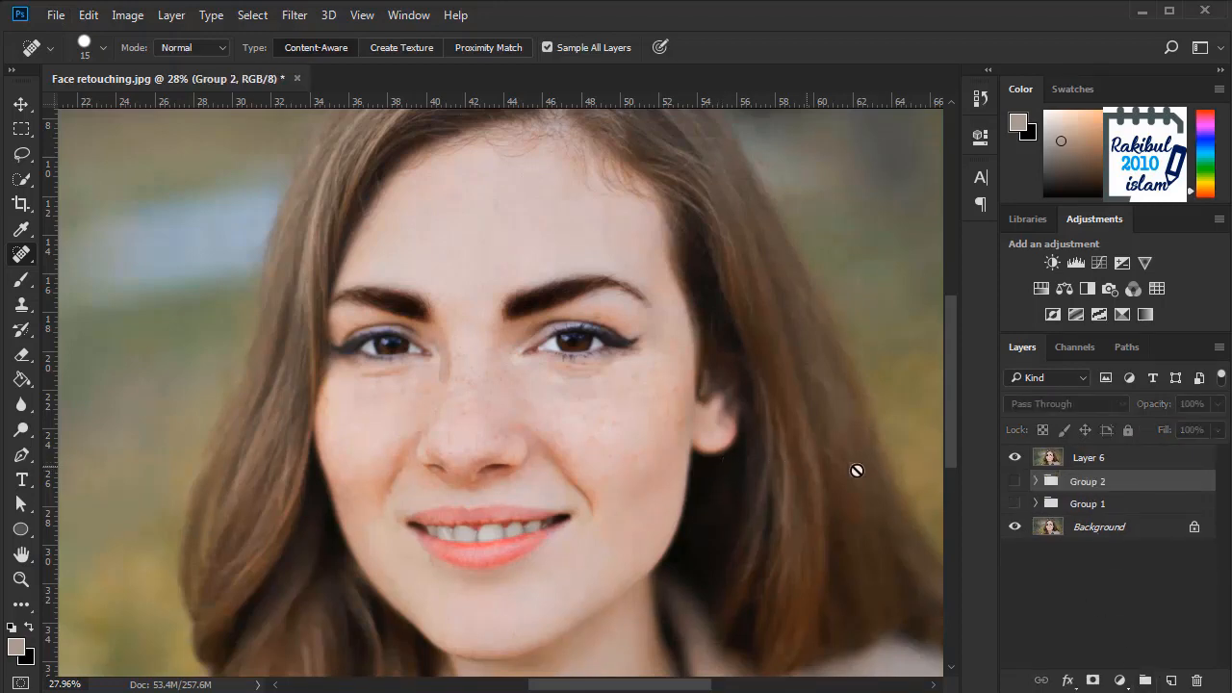
# Step: Convert Layer 6 to a smart object
pyautogui.click(1106, 464)
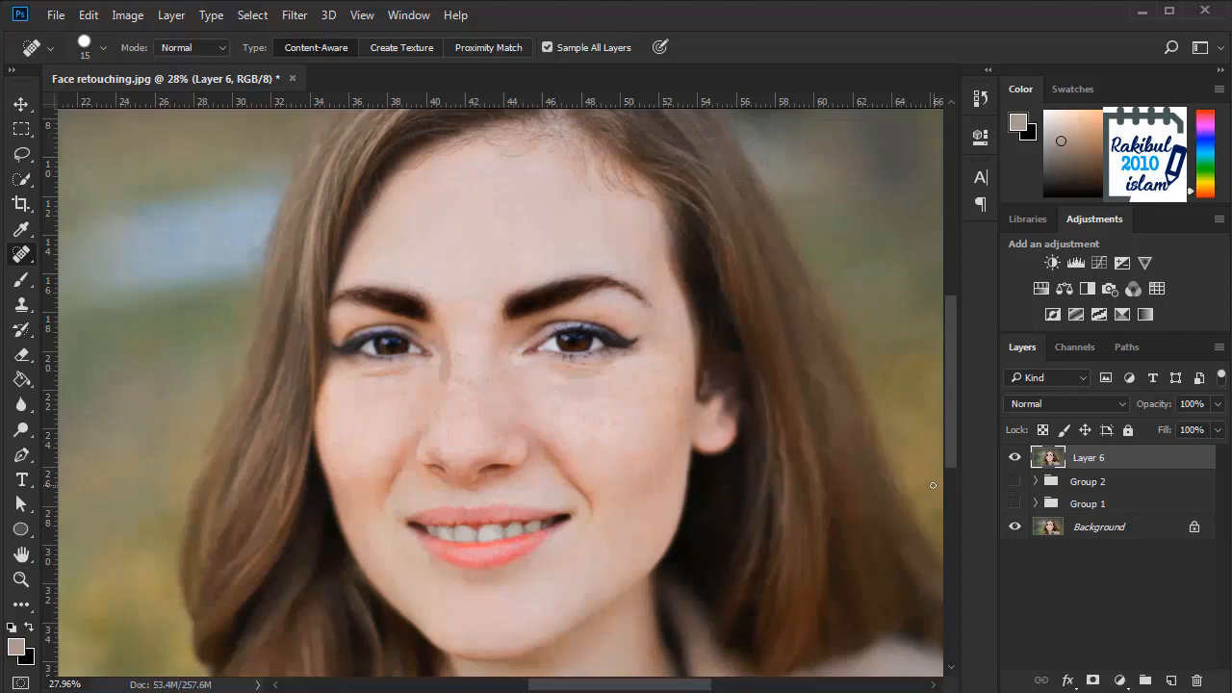
pyautogui.rightClick(1105, 462)
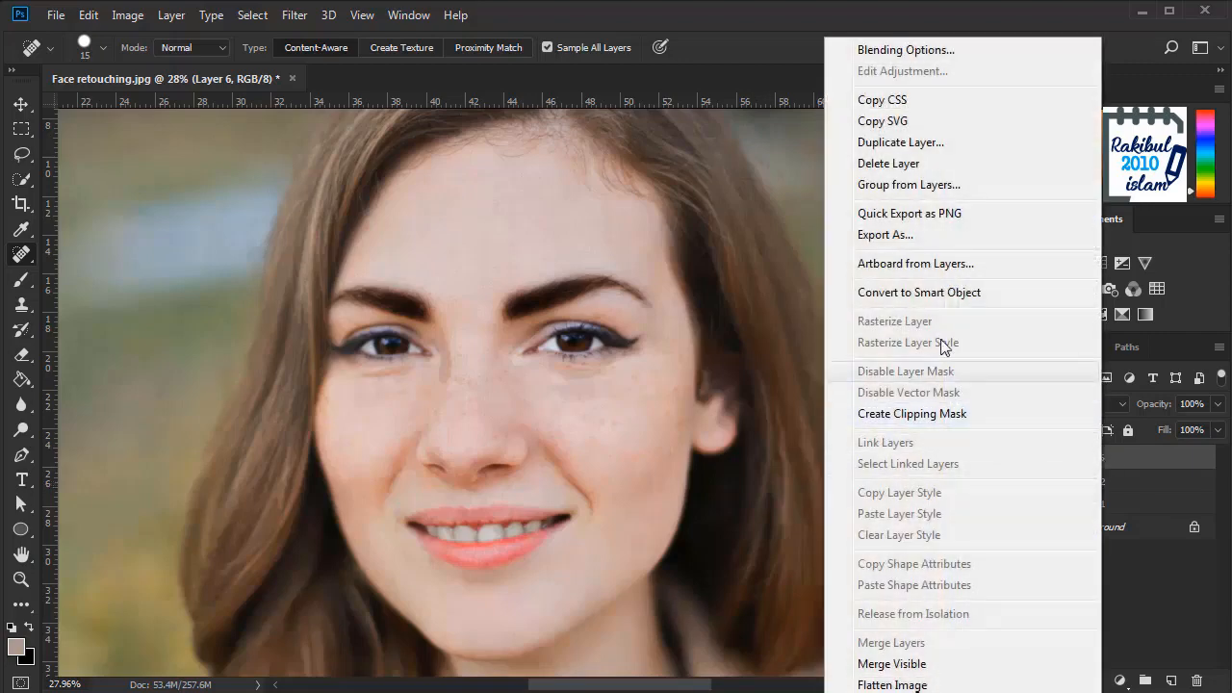
pyautogui.click(922, 292)
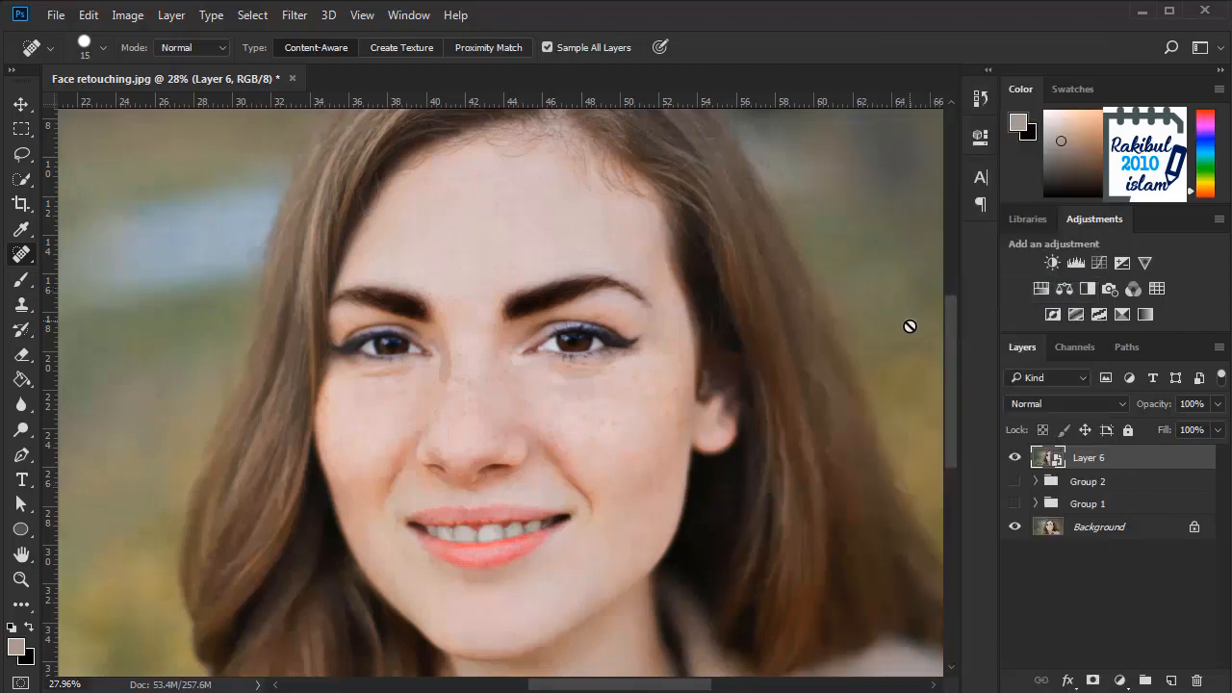
# Step: Apply a Surface Blur smart filter to Layer 6, adjusting its radius and threshold to smooth the skin
pyautogui.click(298, 18)
pyautogui.moveTo(323, 229)
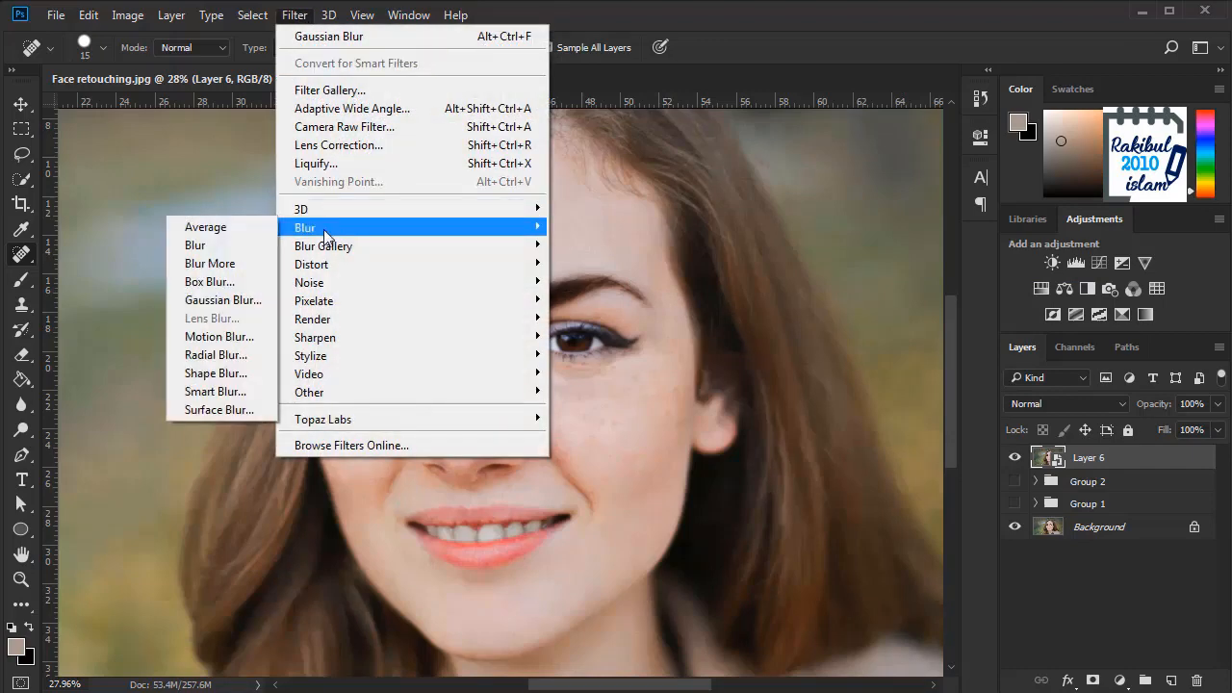
pyautogui.click(219, 410)
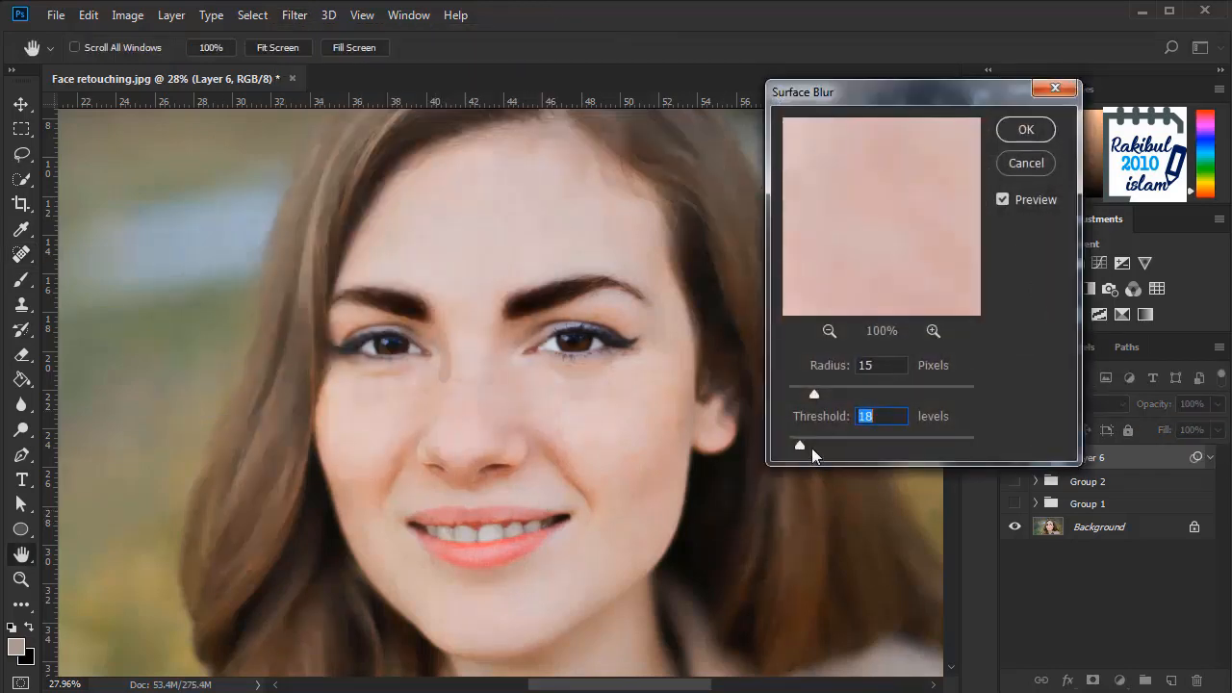
pyautogui.moveTo(815, 394); pyautogui.dragTo(809, 401)
pyautogui.moveTo(798, 446); pyautogui.dragTo(795, 449)
pyautogui.moveTo(797, 393); pyautogui.dragTo(822, 392)
pyautogui.click(1025, 130)
pyautogui.press('j')
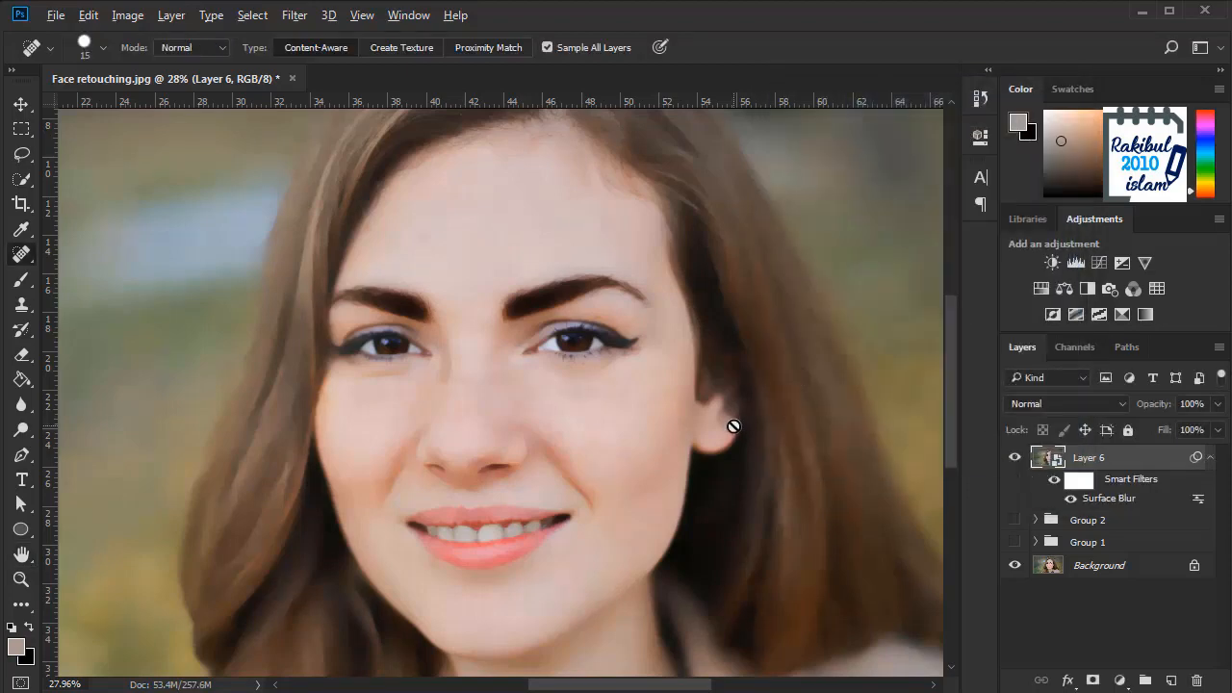
# Step: Invert the Surface Blur filter mask on Layer 6 to black
pyautogui.scroll(-1, 733, 426)
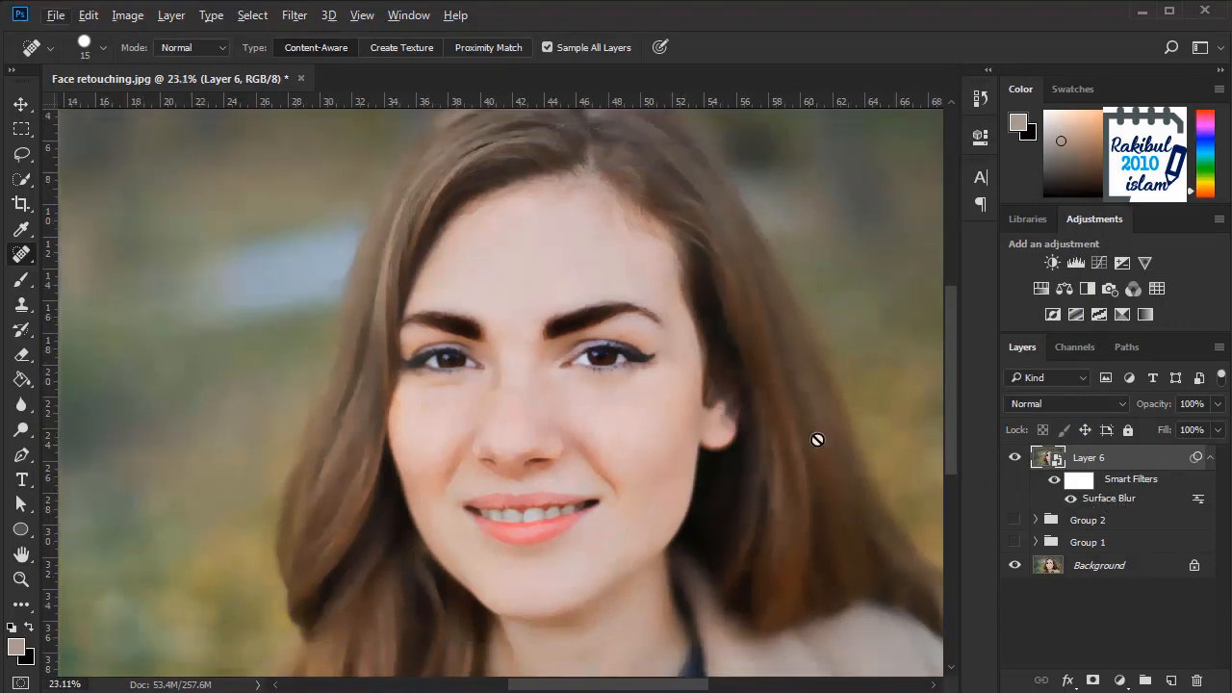
pyautogui.scroll(-3, 680, 420)
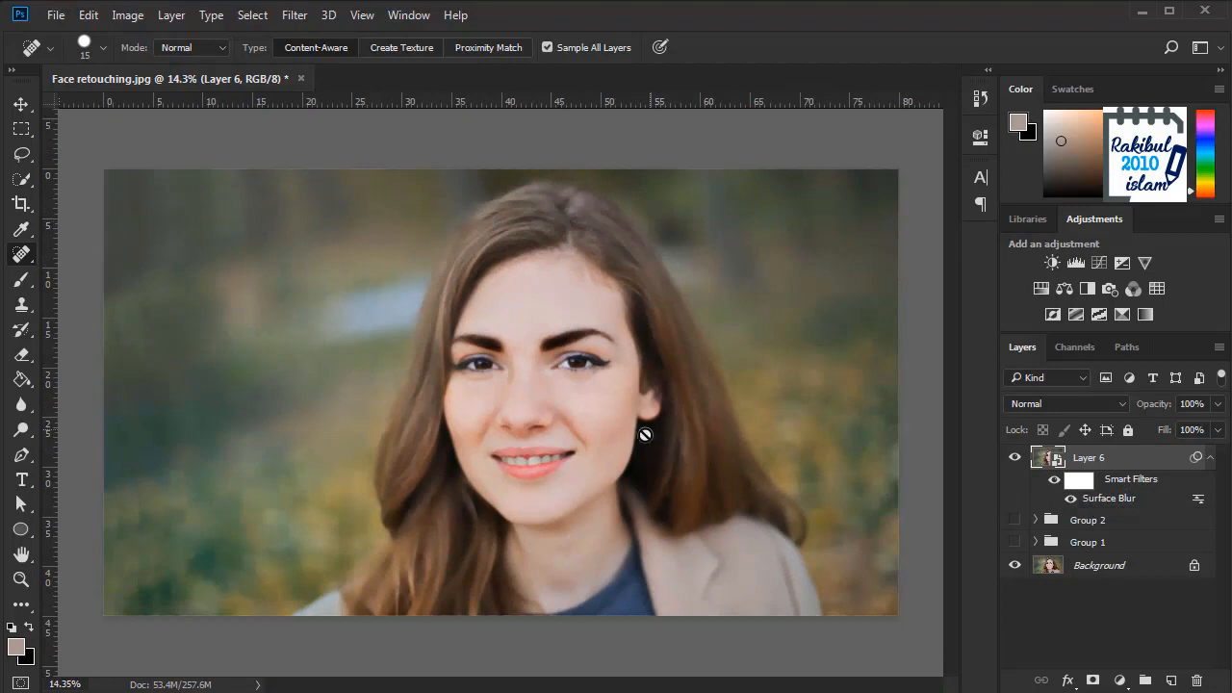
pyautogui.scroll(4, 576, 444)
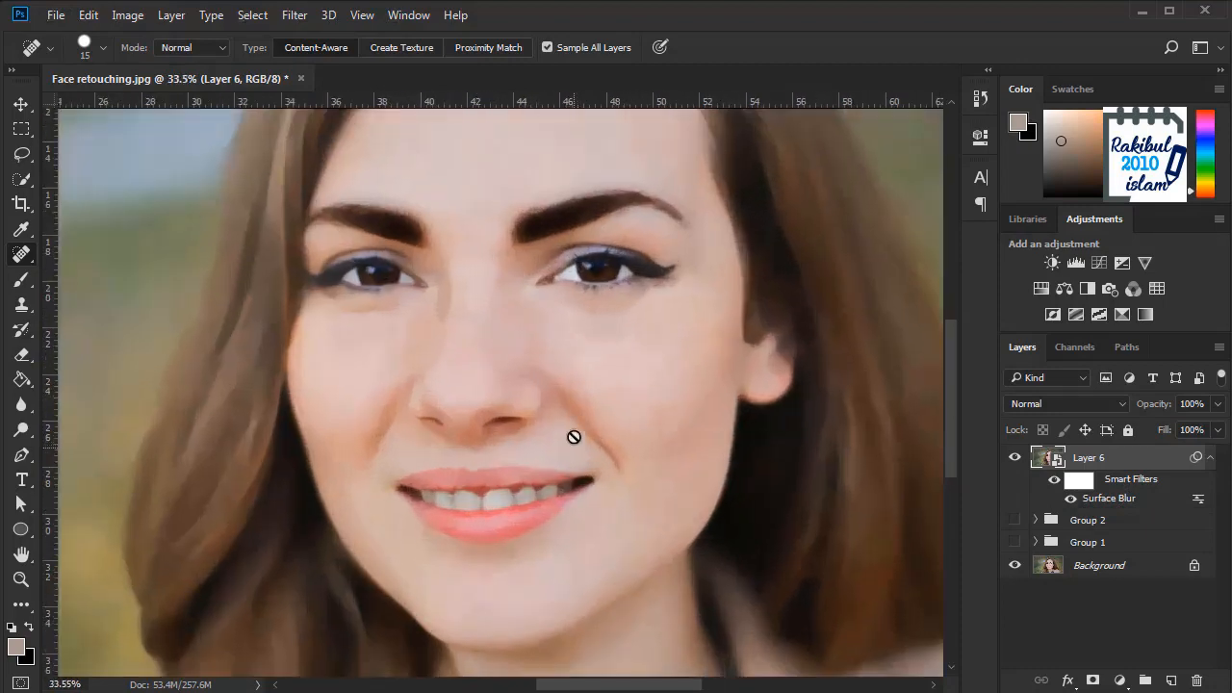
pyautogui.moveTo(629, 277); pyautogui.dragTo(648, 385)
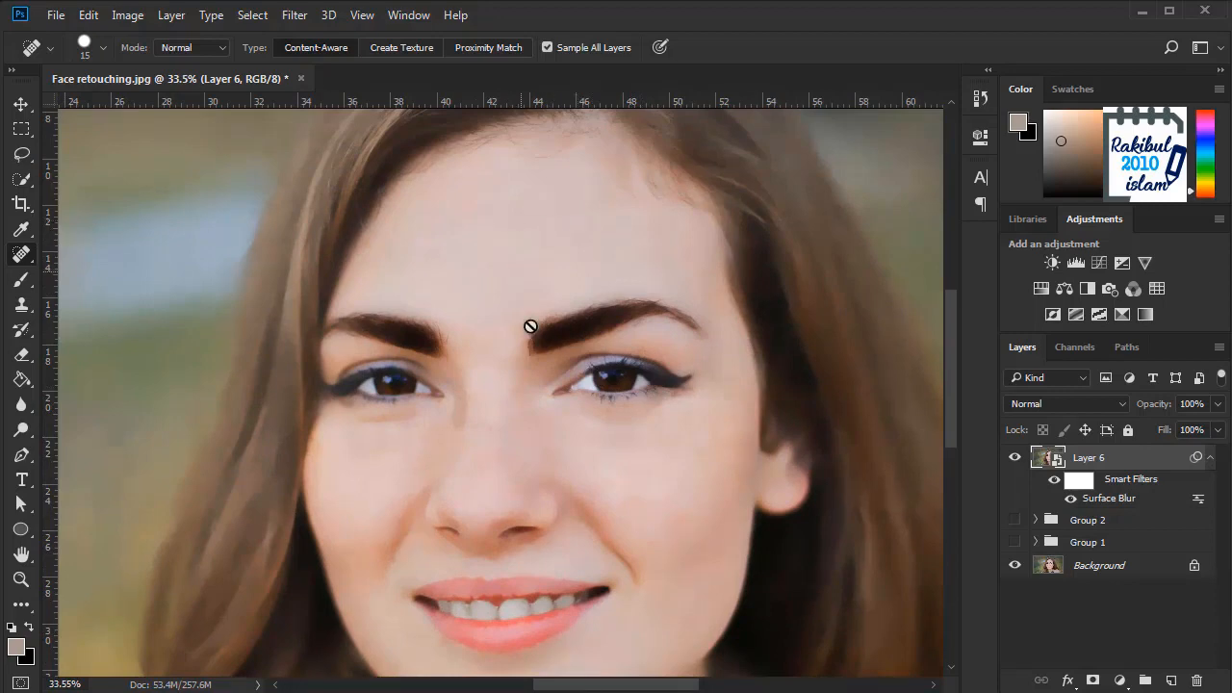
pyautogui.scroll(-3, 720, 467)
pyautogui.moveTo(725, 424); pyautogui.dragTo(669, 389)
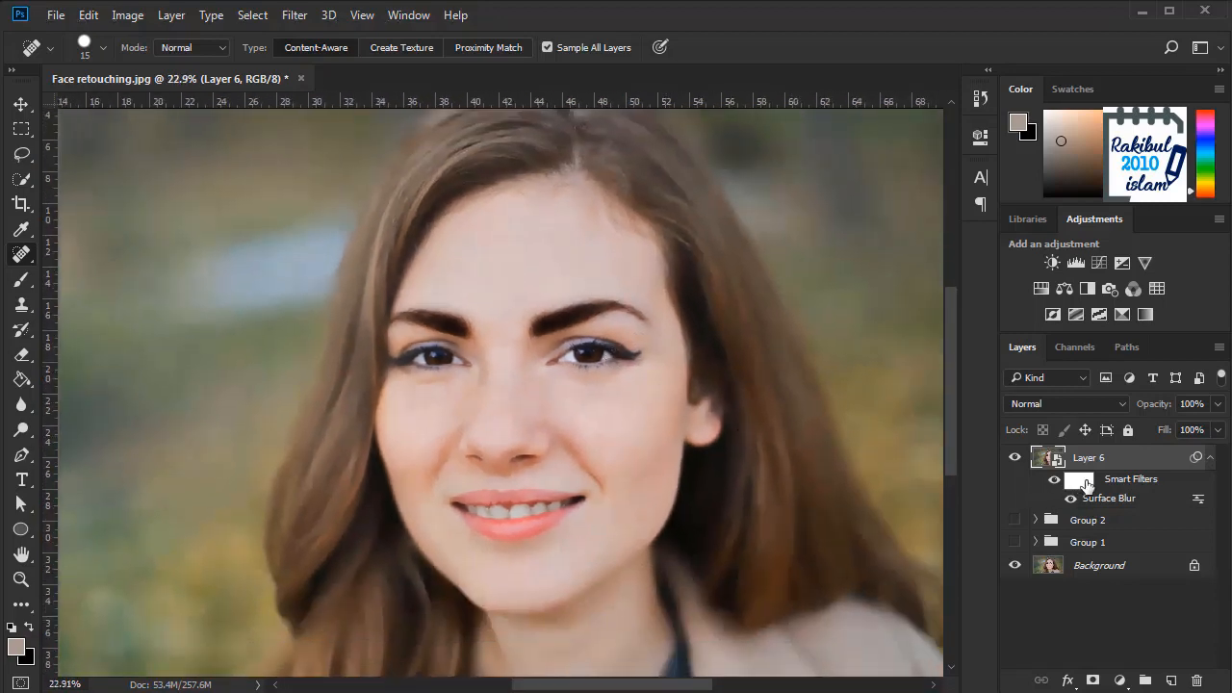
pyautogui.doubleClick(1079, 484)
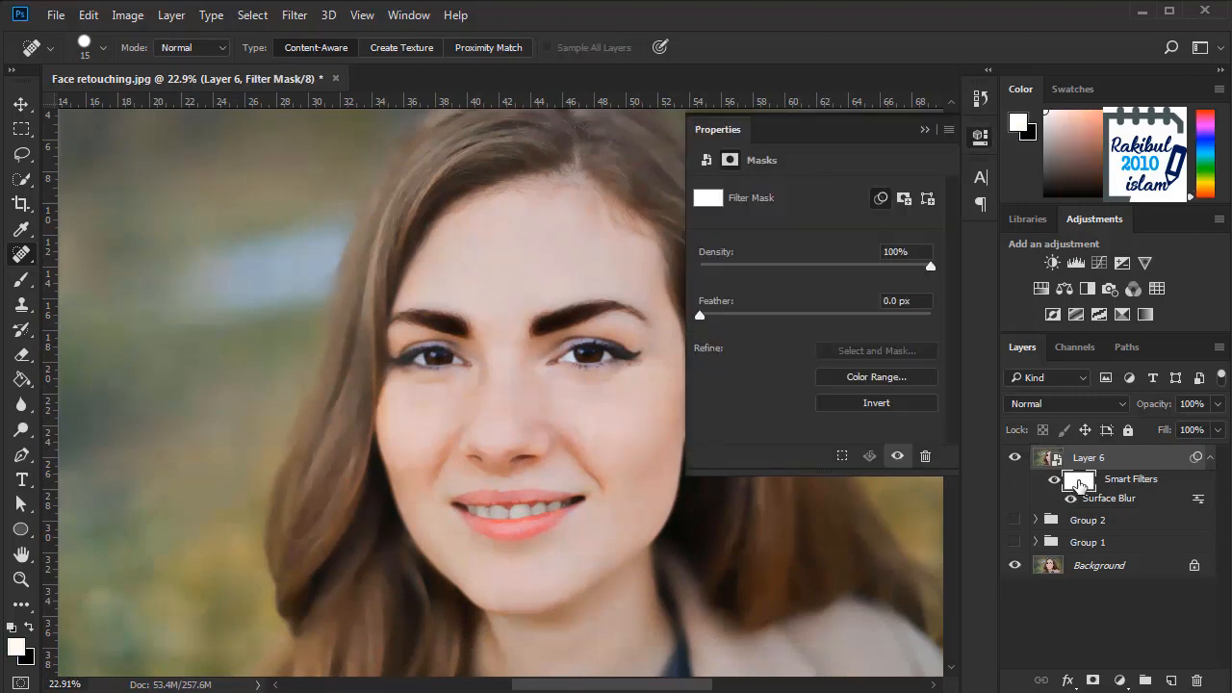
pyautogui.click(859, 405)
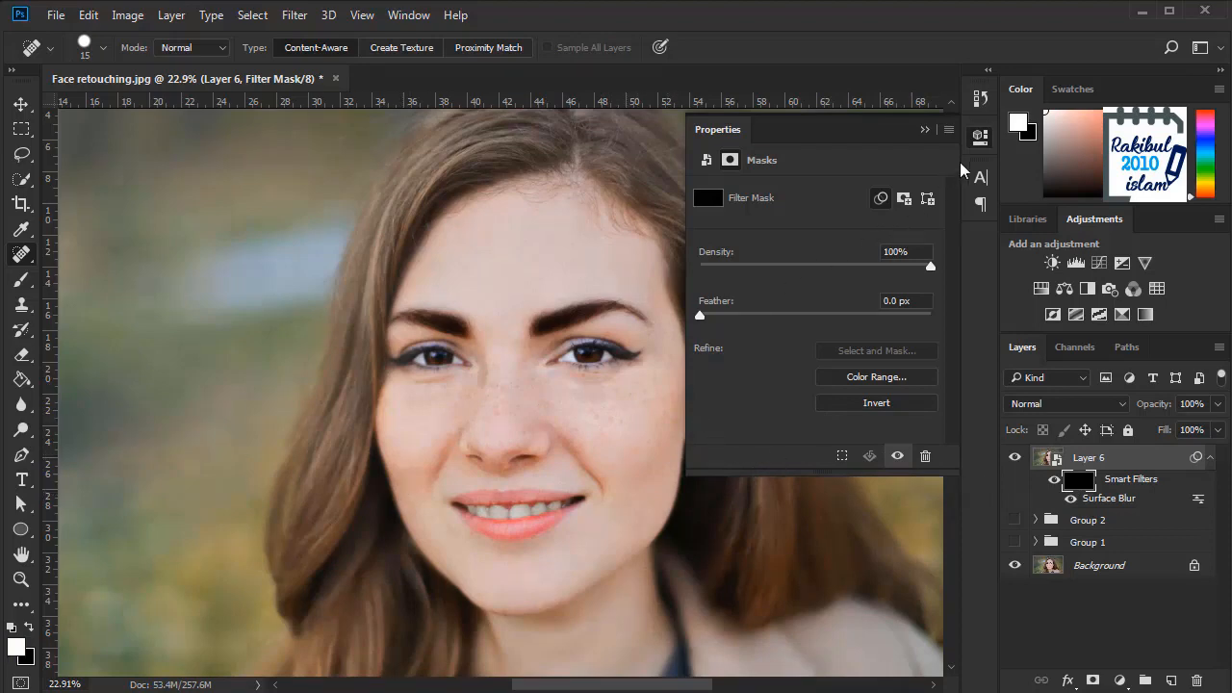
pyautogui.click(980, 145)
# Step: Paint white over the forehead on the filter mask with the Brush tool at size 80 and 100% opacity
pyautogui.scroll(2, 550, 400)
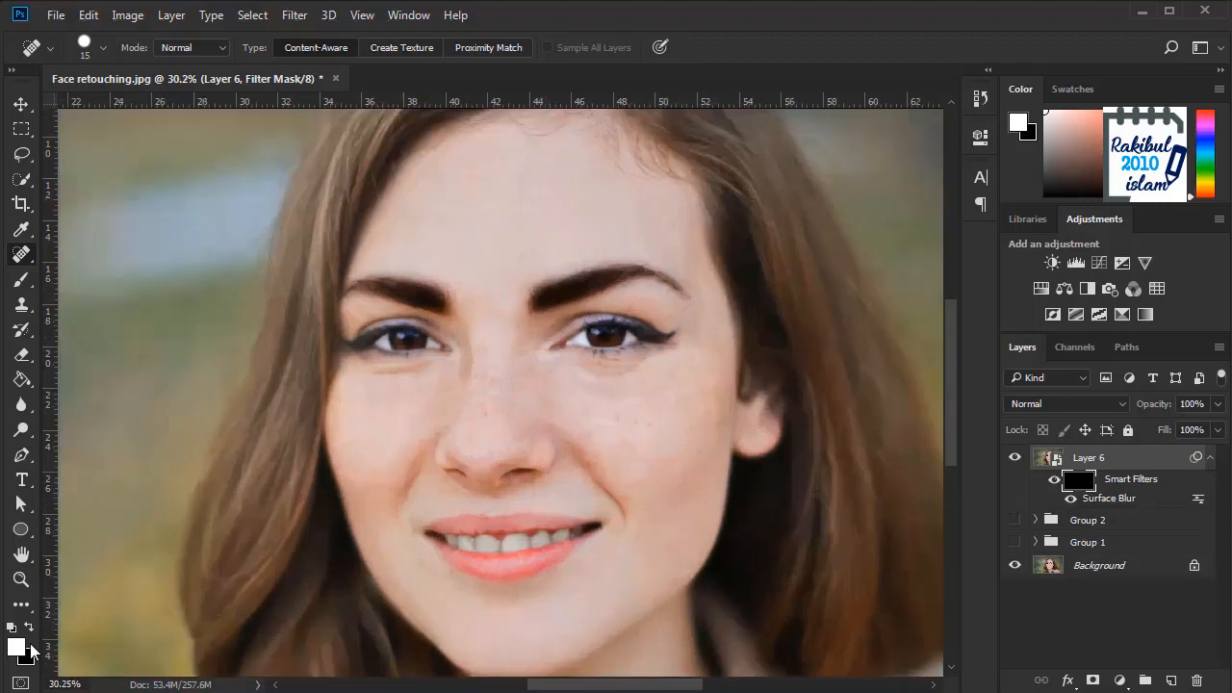
pyautogui.click(28, 280)
pyautogui.rightClick(28, 280)
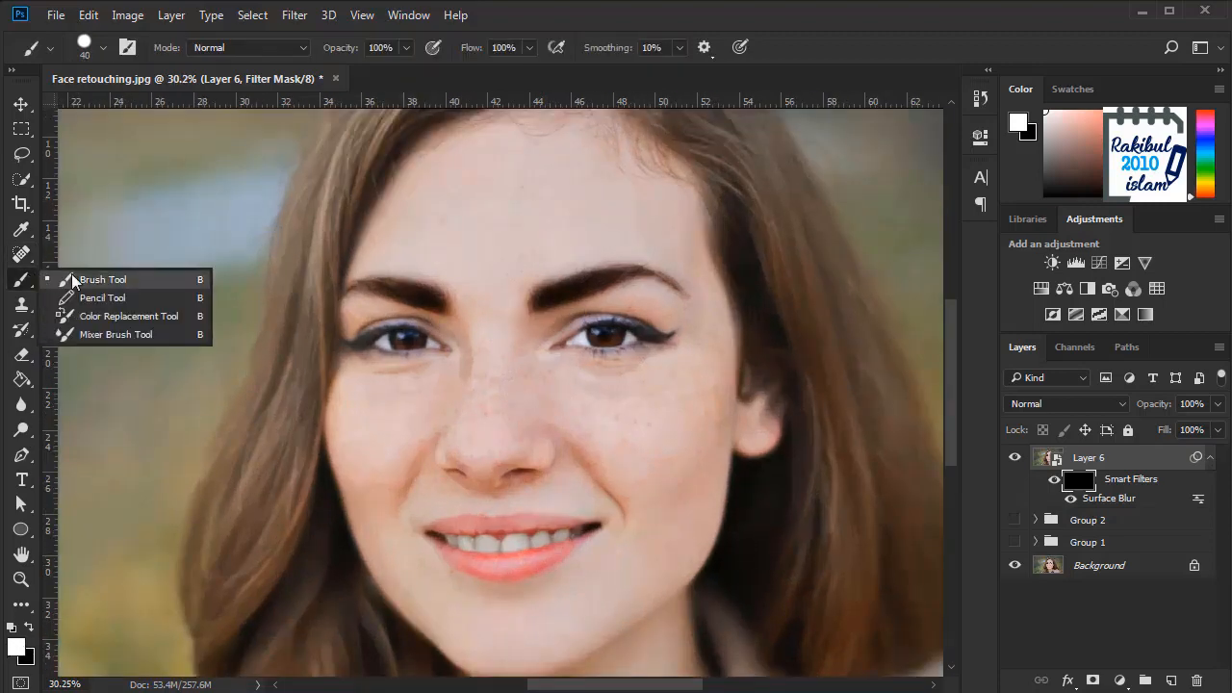
pyautogui.click(71, 275)
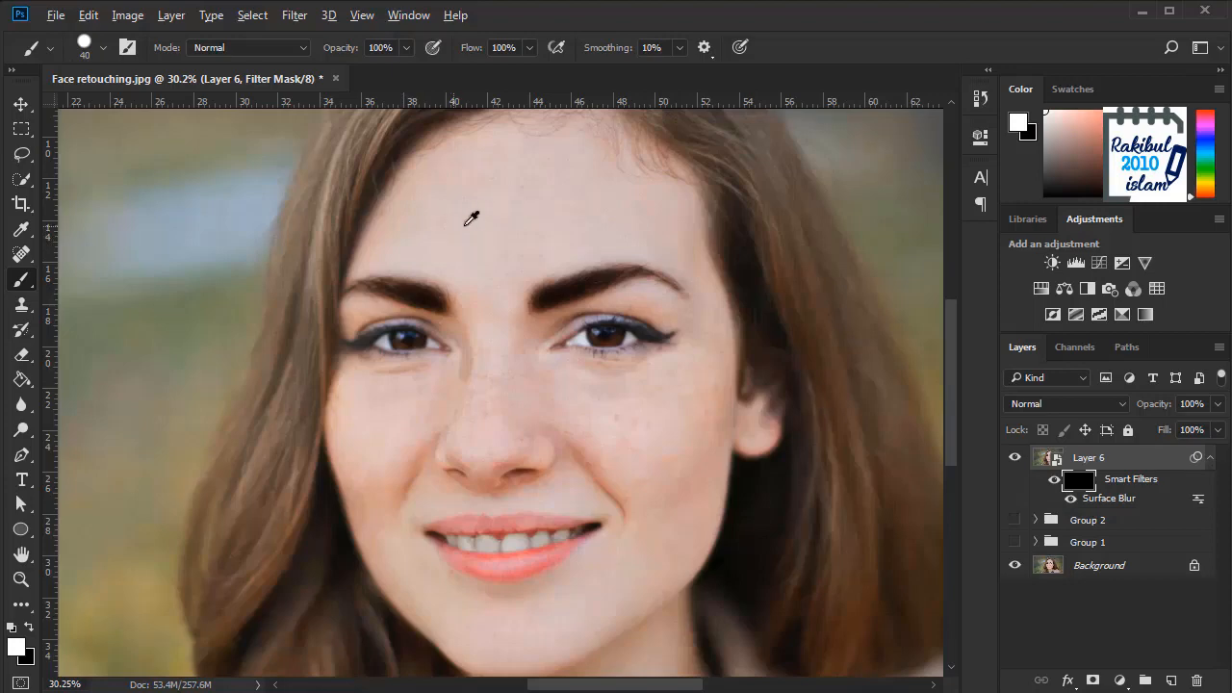
pyautogui.scroll(3, 498, 190)
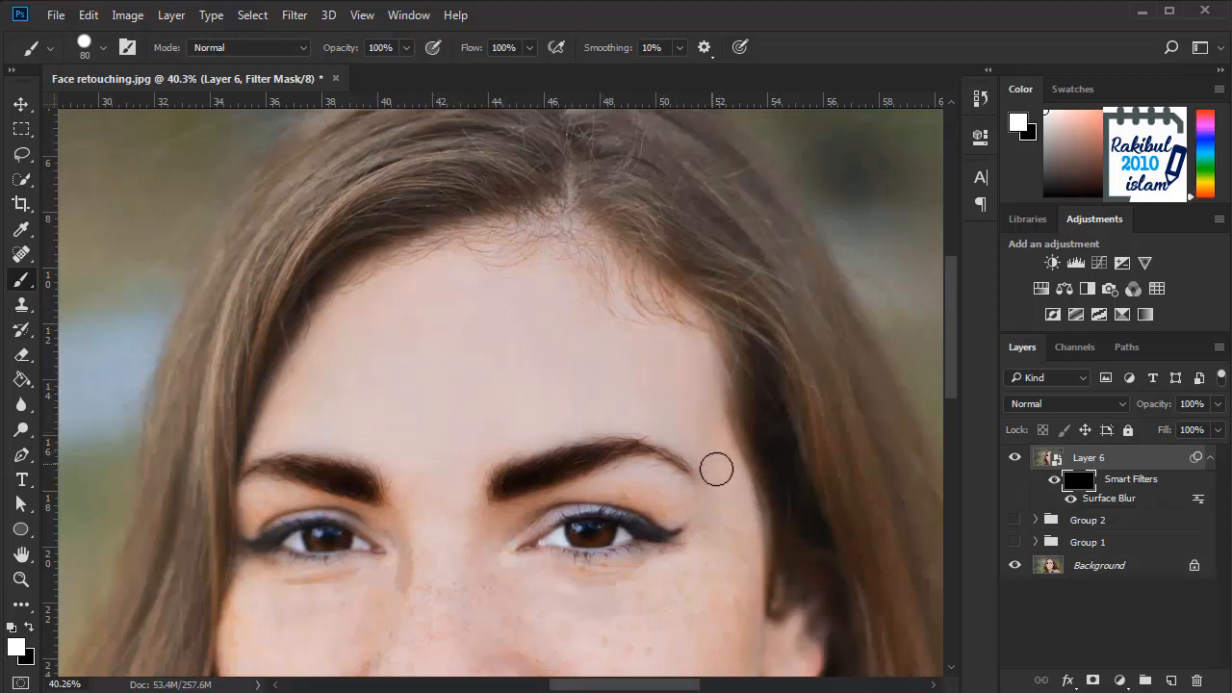
pyautogui.moveTo(716, 469)
pyautogui.mouseDown()
pyautogui.moveTo(731, 501)
pyautogui.moveTo(629, 487)
pyautogui.moveTo(737, 530)
pyautogui.moveTo(700, 458)
pyautogui.mouseUp()
pyautogui.moveTo(583, 391)
pyautogui.mouseDown()
pyautogui.moveTo(432, 368)
pyautogui.moveTo(495, 366)
pyautogui.mouseUp()
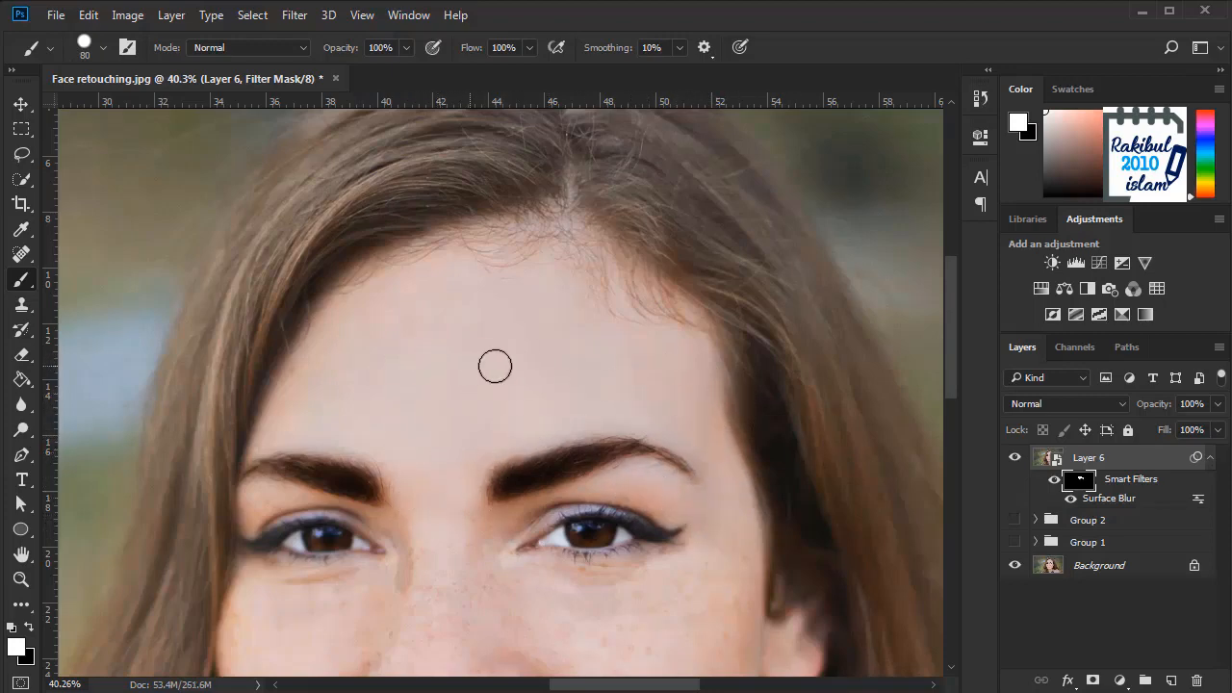
# Step: Display the filter mask on its own and paint the leftover black gaps in the forehead area white
pyautogui.keyDown('alt'); pyautogui.click(1084, 486); pyautogui.keyUp('alt')
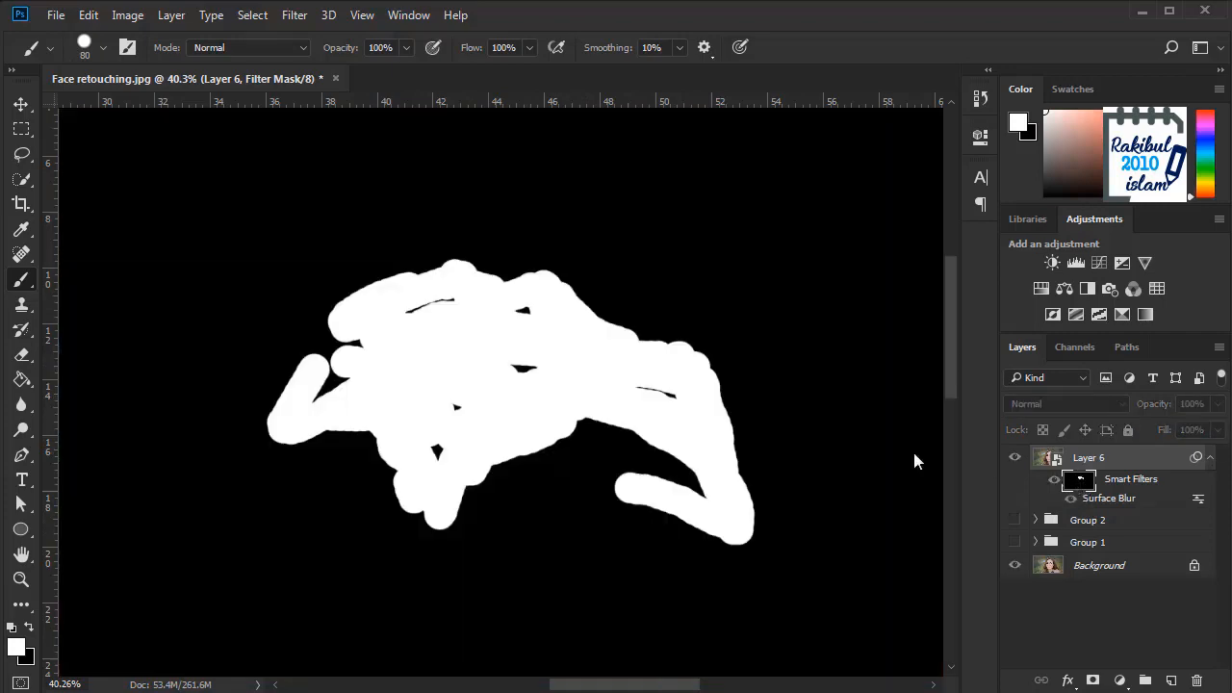
pyautogui.keyDown('alt'); pyautogui.click(1082, 481); pyautogui.keyUp('alt')
pyautogui.keyDown('alt'); pyautogui.click(1084, 482); pyautogui.keyUp('alt')
pyautogui.moveTo(415, 318)
pyautogui.mouseDown()
pyautogui.moveTo(456, 298)
pyautogui.moveTo(429, 308)
pyautogui.moveTo(546, 319)
pyautogui.moveTo(529, 319)
pyautogui.moveTo(522, 362)
pyautogui.moveTo(510, 363)
pyautogui.moveTo(649, 390)
pyautogui.moveTo(513, 376)
pyautogui.moveTo(449, 425)
pyautogui.mouseUp()
pyautogui.keyDown('alt'); pyautogui.click(1080, 481); pyautogui.keyUp('alt')
# Step: Paint white on the filter mask around the eyes with a size 40 brush and over the nose and cheeks at size 60
pyautogui.scroll(2, 491, 531)
pyautogui.moveTo(493, 535); pyautogui.dragTo(447, 434)
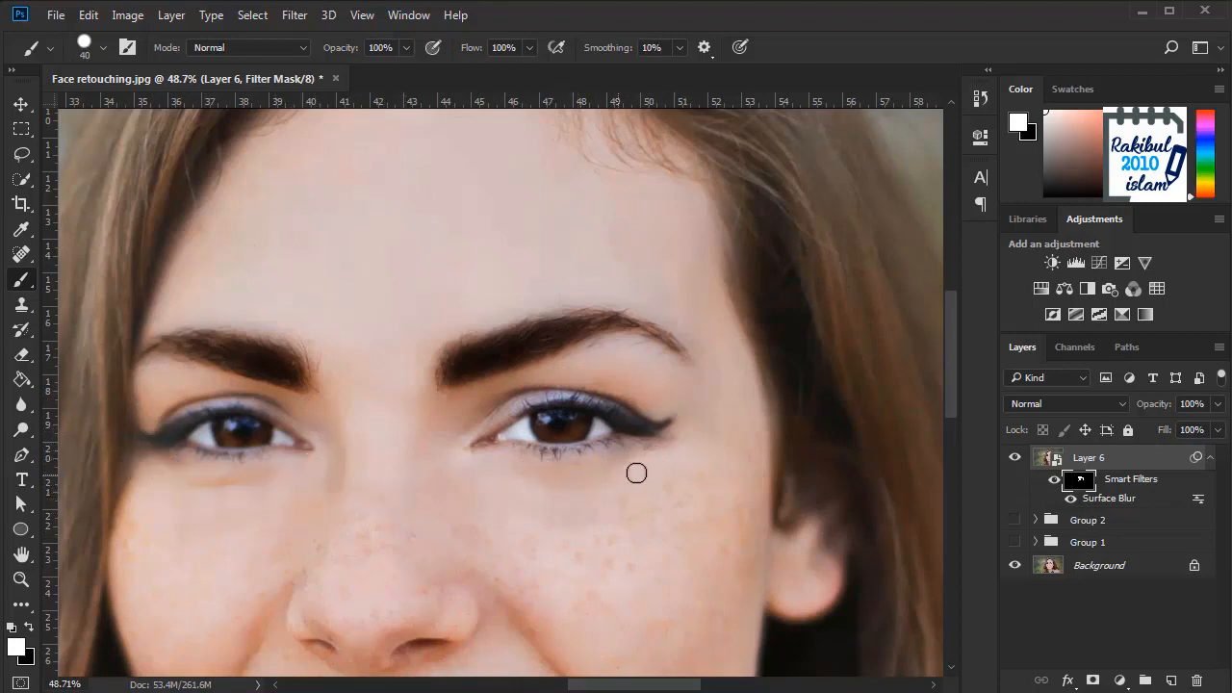
pyautogui.press(']')
pyautogui.press(']')
pyautogui.scroll(-3, 578, 539)
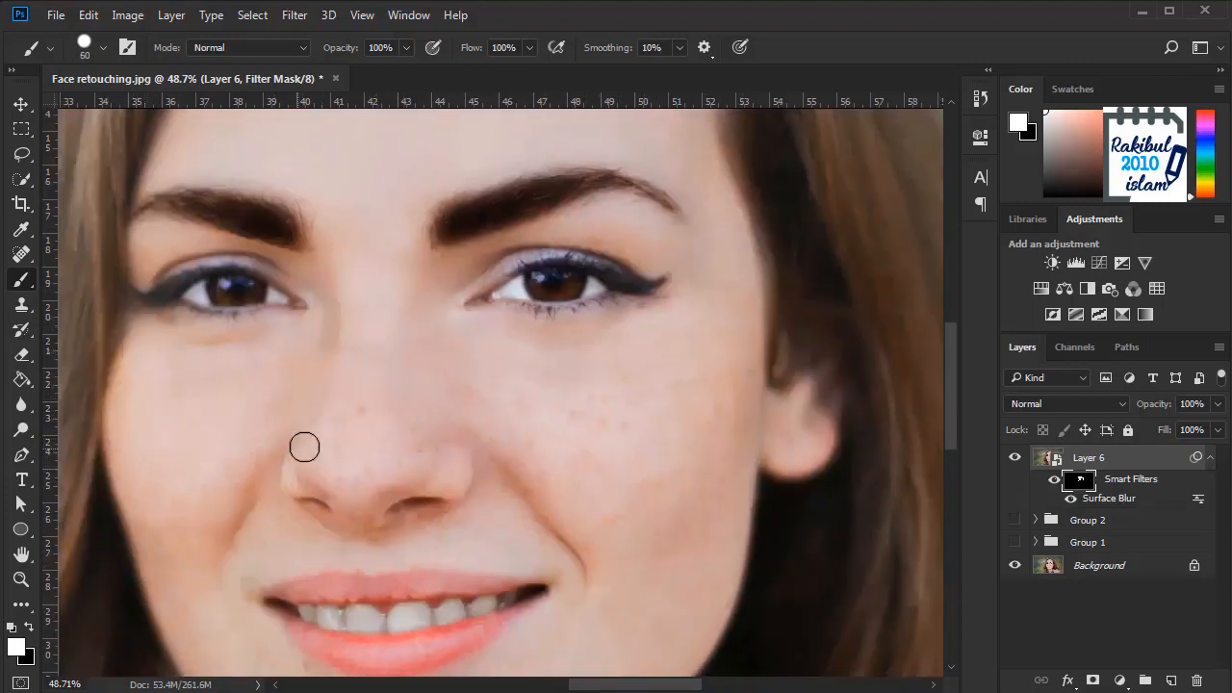
pyautogui.moveTo(420, 397)
pyautogui.mouseDown()
pyautogui.moveTo(428, 425)
pyautogui.moveTo(561, 479)
pyautogui.moveTo(454, 385)
pyautogui.moveTo(613, 460)
pyautogui.moveTo(608, 385)
pyautogui.moveTo(593, 403)
pyautogui.moveTo(653, 489)
pyautogui.moveTo(713, 490)
pyautogui.mouseUp()
pyautogui.moveTo(593, 424); pyautogui.dragTo(637, 467)
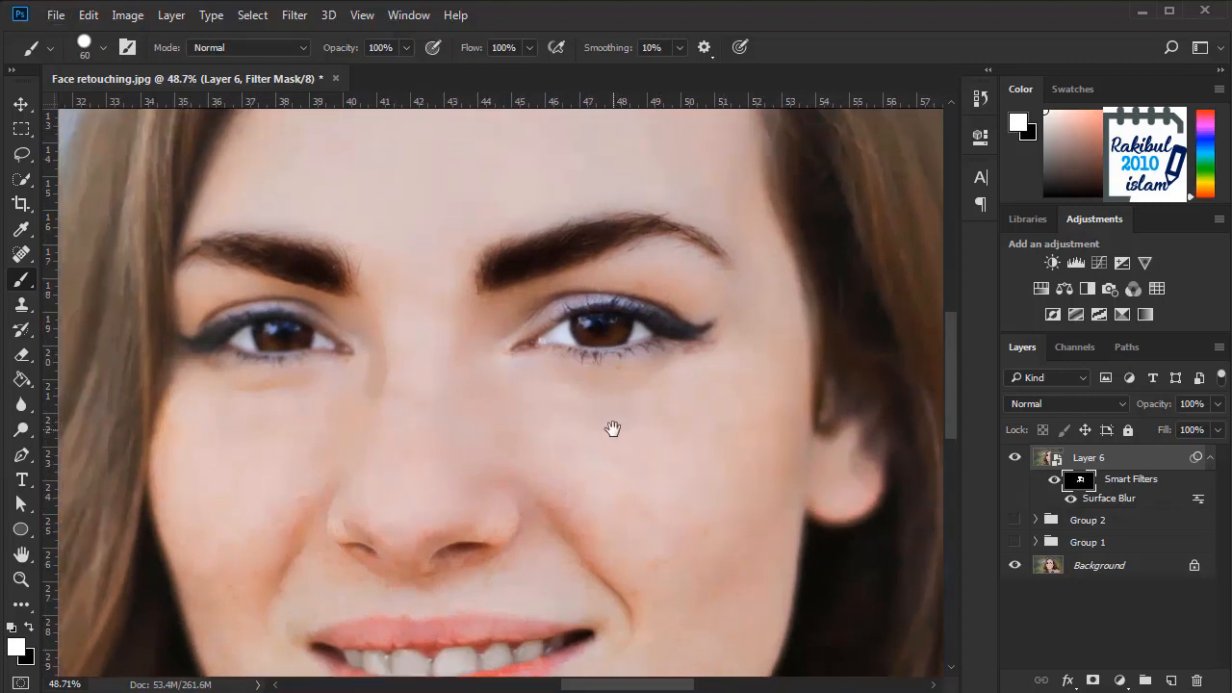
# Step: Fill the black gaps under the eyes and across the nose and cheeks in the filter mask using a size 90 brush
pyautogui.press(']')
pyautogui.press(']')
pyautogui.press(']')
pyautogui.keyDown('alt'); pyautogui.click(1065, 479); pyautogui.keyUp('alt')
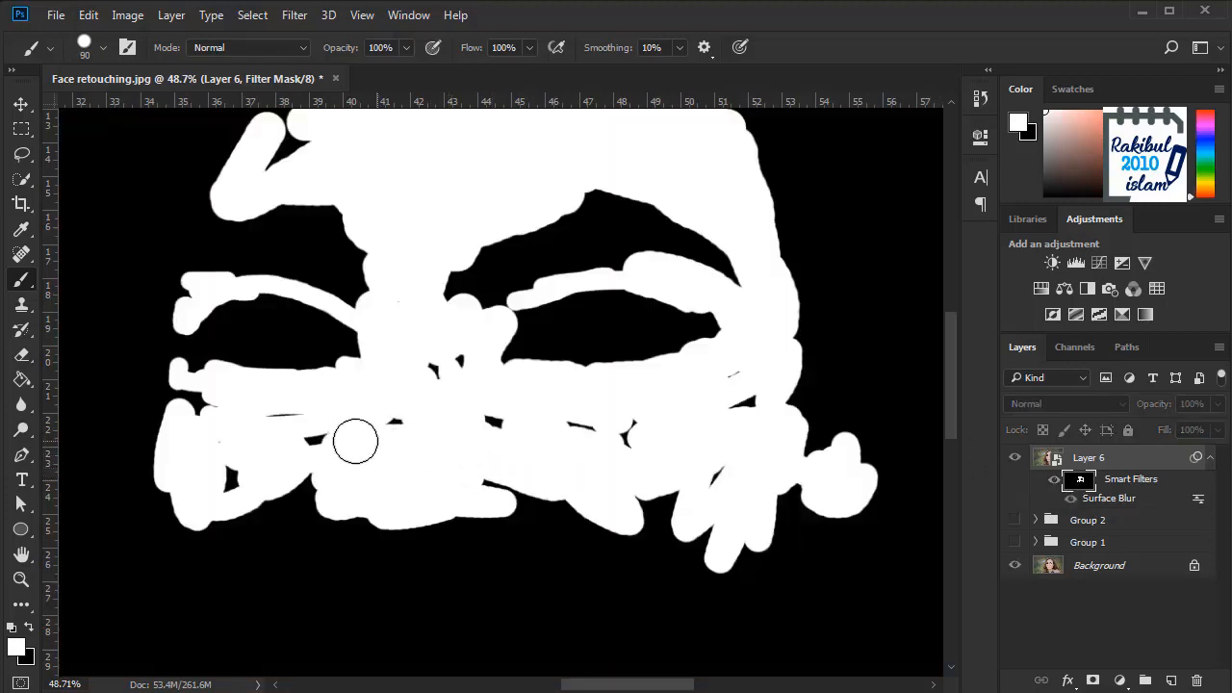
pyautogui.keyDown('alt'); pyautogui.click(1088, 484); pyautogui.keyUp('alt')
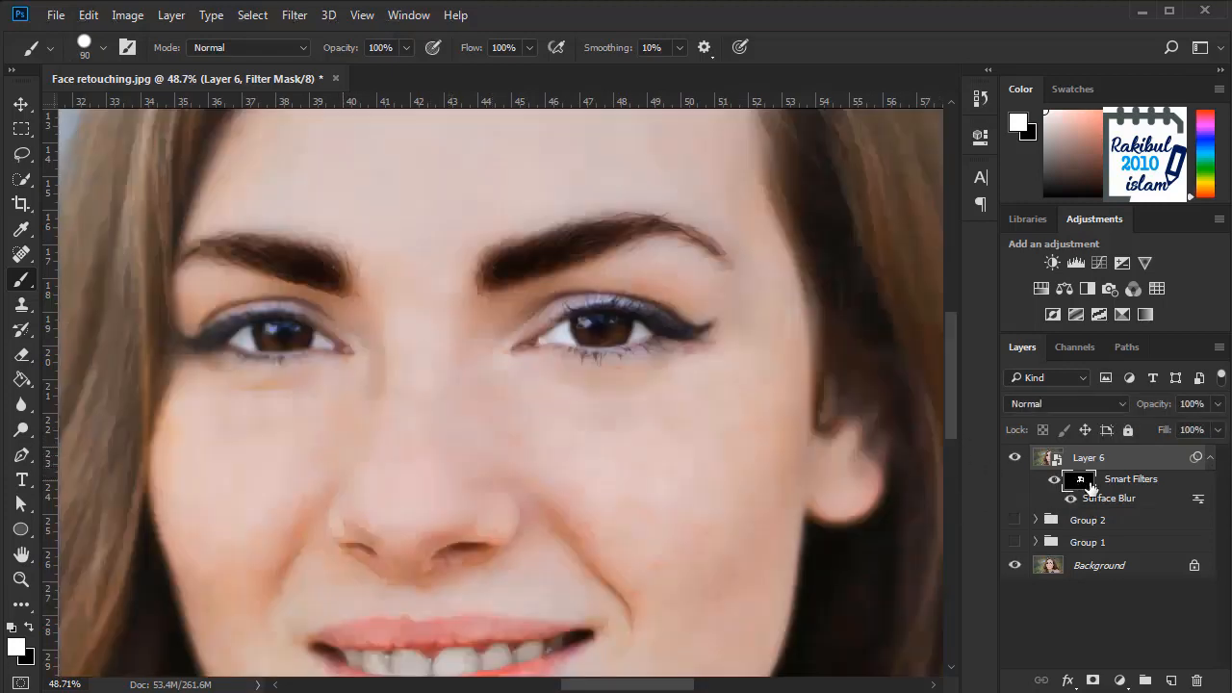
pyautogui.keyDown('alt'); pyautogui.click(1089, 485); pyautogui.keyUp('alt')
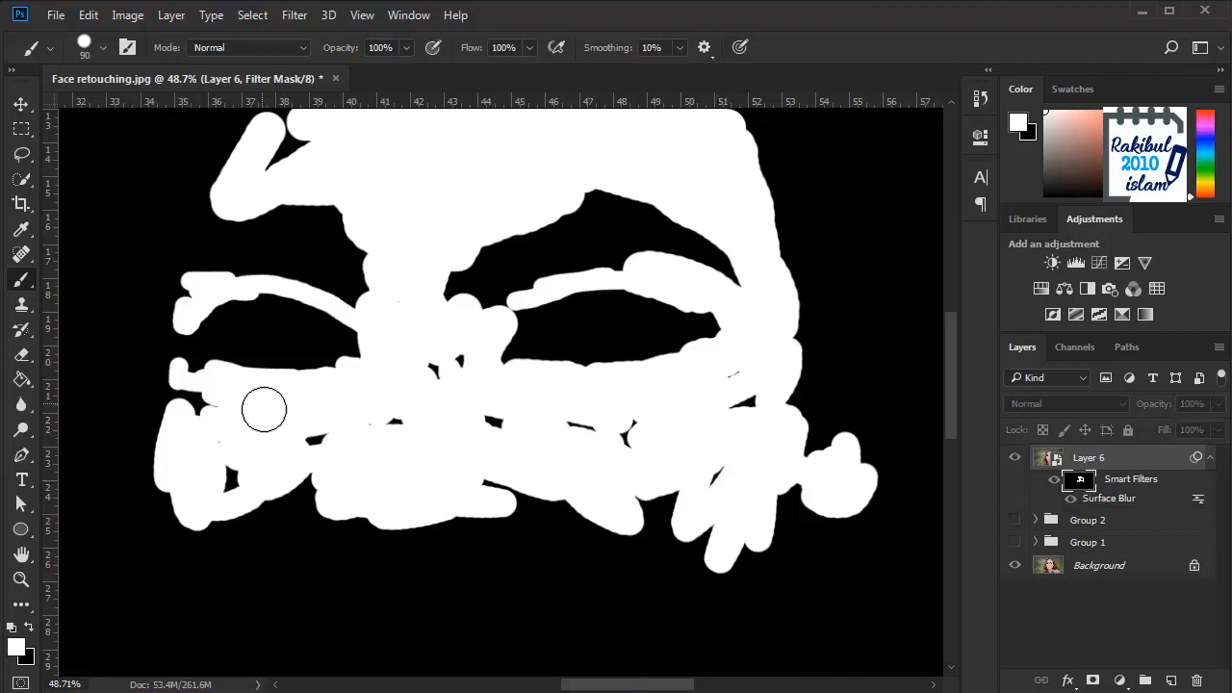
pyautogui.moveTo(264, 410)
pyautogui.mouseDown()
pyautogui.moveTo(219, 484)
pyautogui.moveTo(358, 420)
pyautogui.moveTo(443, 417)
pyautogui.moveTo(434, 368)
pyautogui.moveTo(471, 363)
pyautogui.moveTo(507, 426)
pyautogui.moveTo(621, 429)
pyautogui.moveTo(723, 473)
pyautogui.moveTo(751, 407)
pyautogui.moveTo(725, 380)
pyautogui.mouseUp()
pyautogui.keyDown('alt'); pyautogui.click(1087, 485); pyautogui.keyUp('alt')
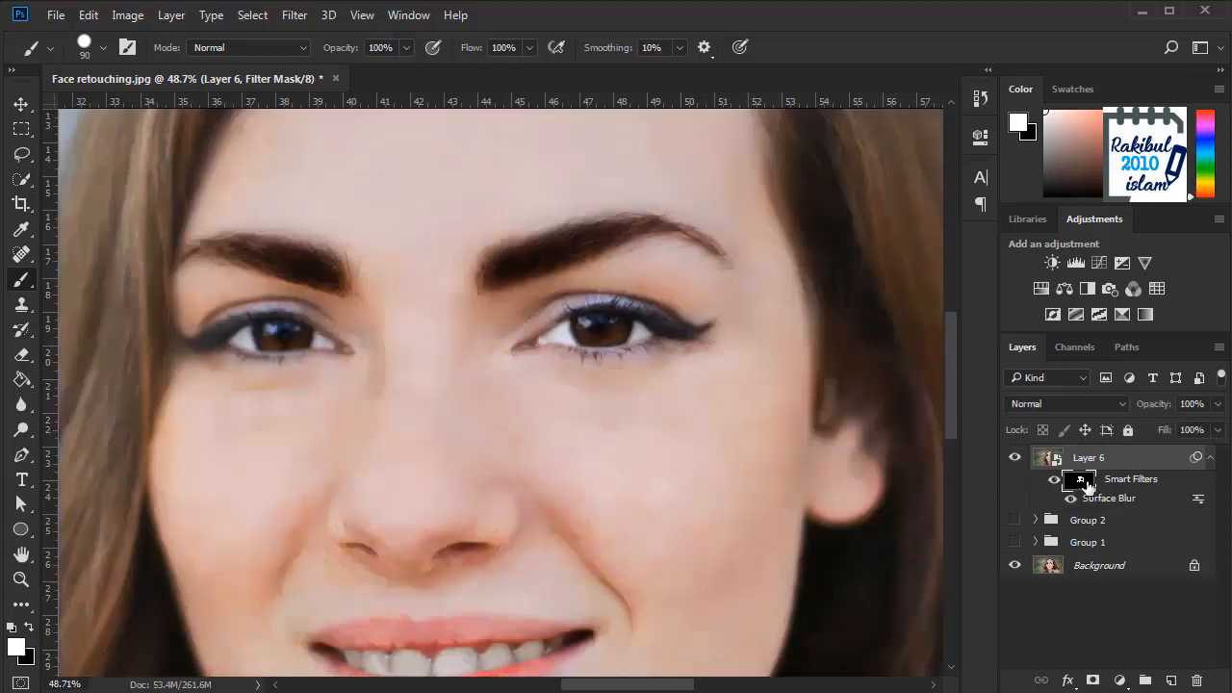
pyautogui.keyDown('alt'); pyautogui.click(1088, 485); pyautogui.keyUp('alt')
pyautogui.keyDown('alt'); pyautogui.click(1087, 486); pyautogui.keyUp('alt')
pyautogui.keyDown('alt'); pyautogui.click(1088, 485); pyautogui.keyUp('alt')
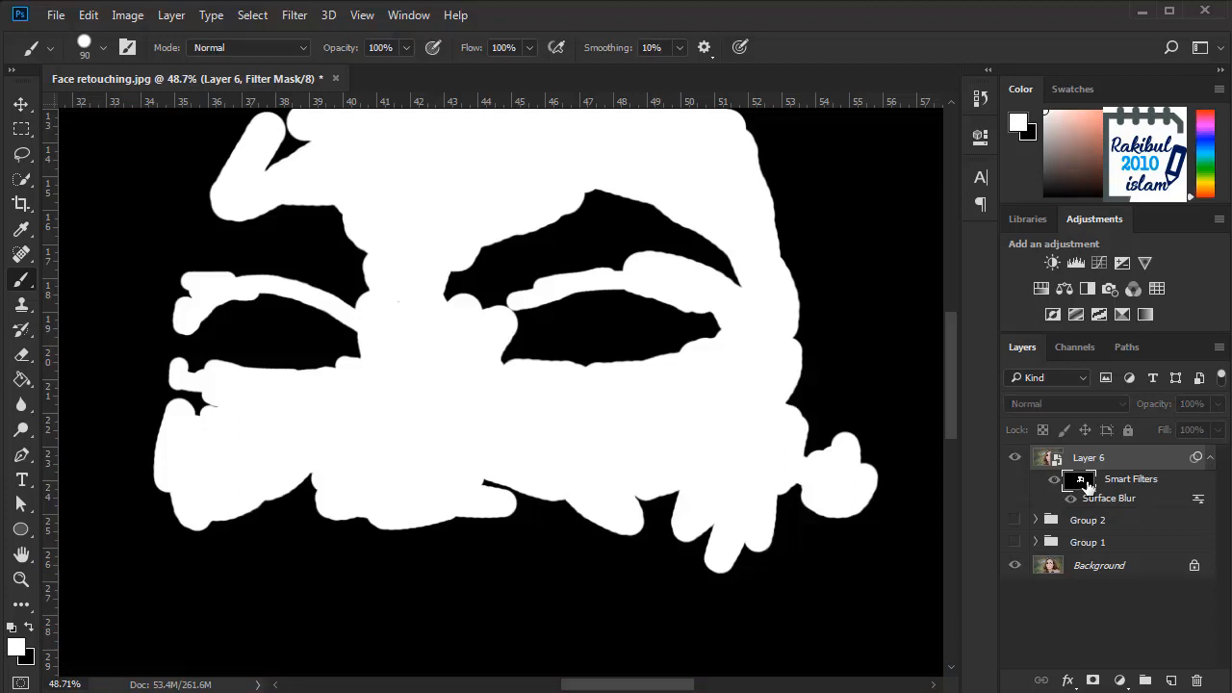
pyautogui.keyDown('alt'); pyautogui.click(1088, 485); pyautogui.keyUp('alt')
# Step: Paint white on the filter mask over the lower cheeks, chin, jaw and skin around the lips with the size 90 brush
pyautogui.moveTo(623, 521); pyautogui.dragTo(655, 405)
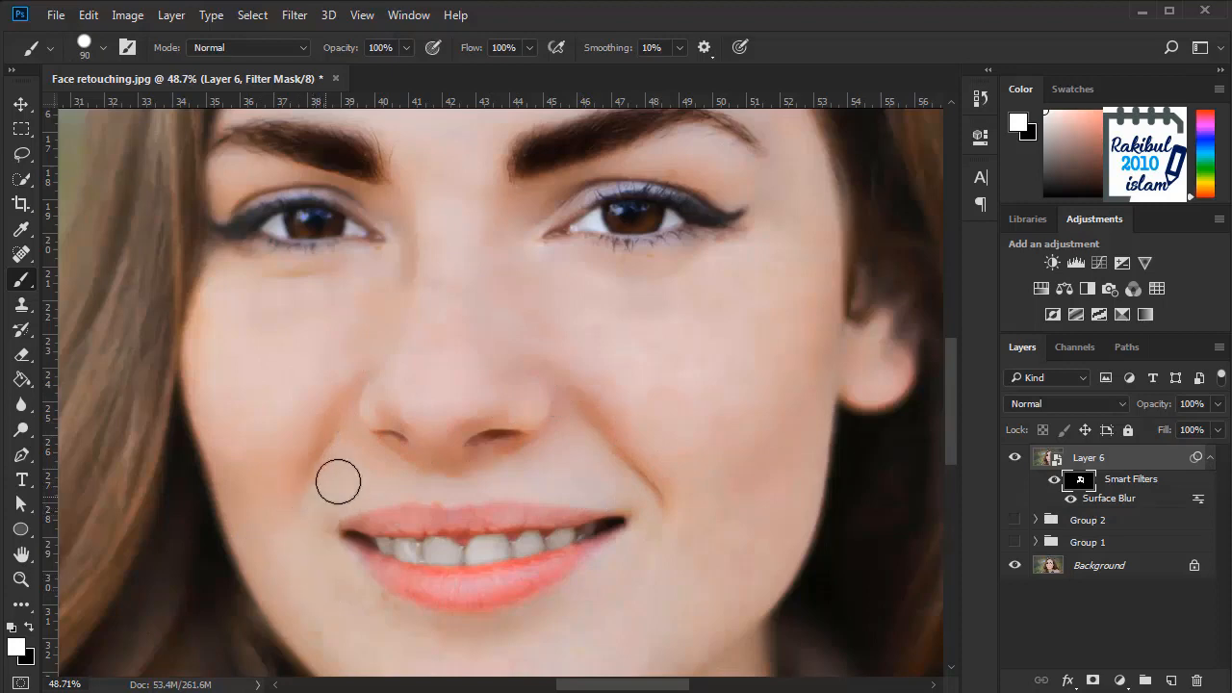
pyautogui.moveTo(368, 517); pyautogui.dragTo(305, 324)
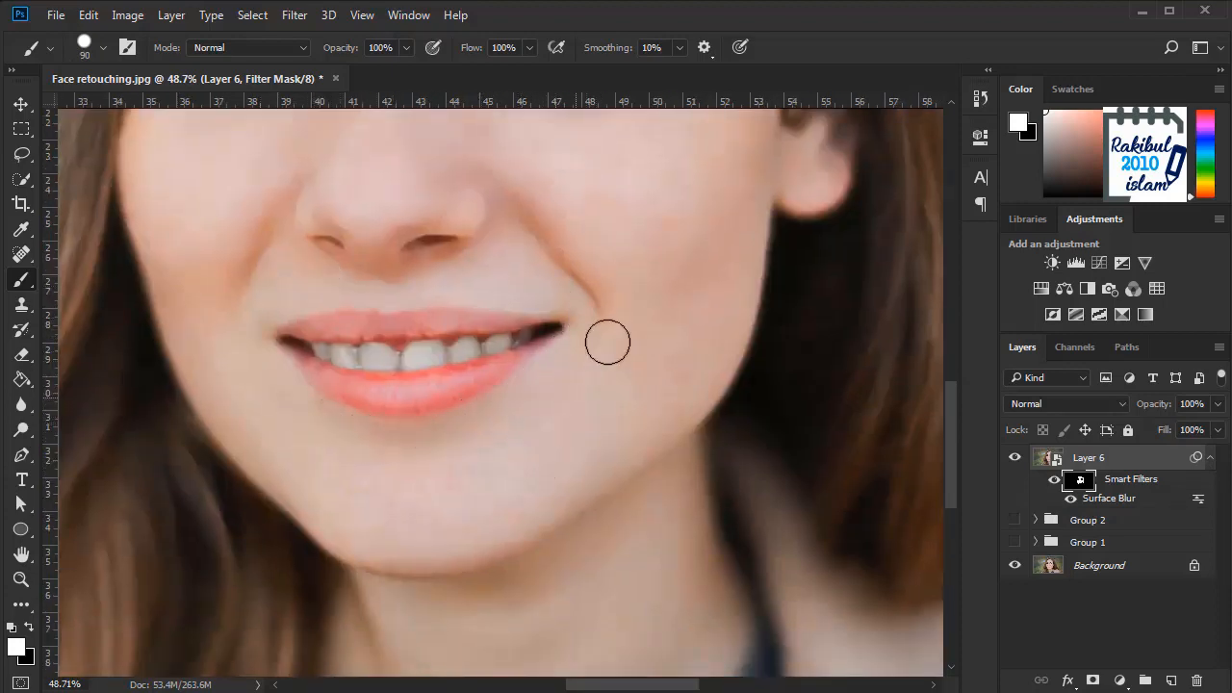
pyautogui.scroll(3, 690, 256)
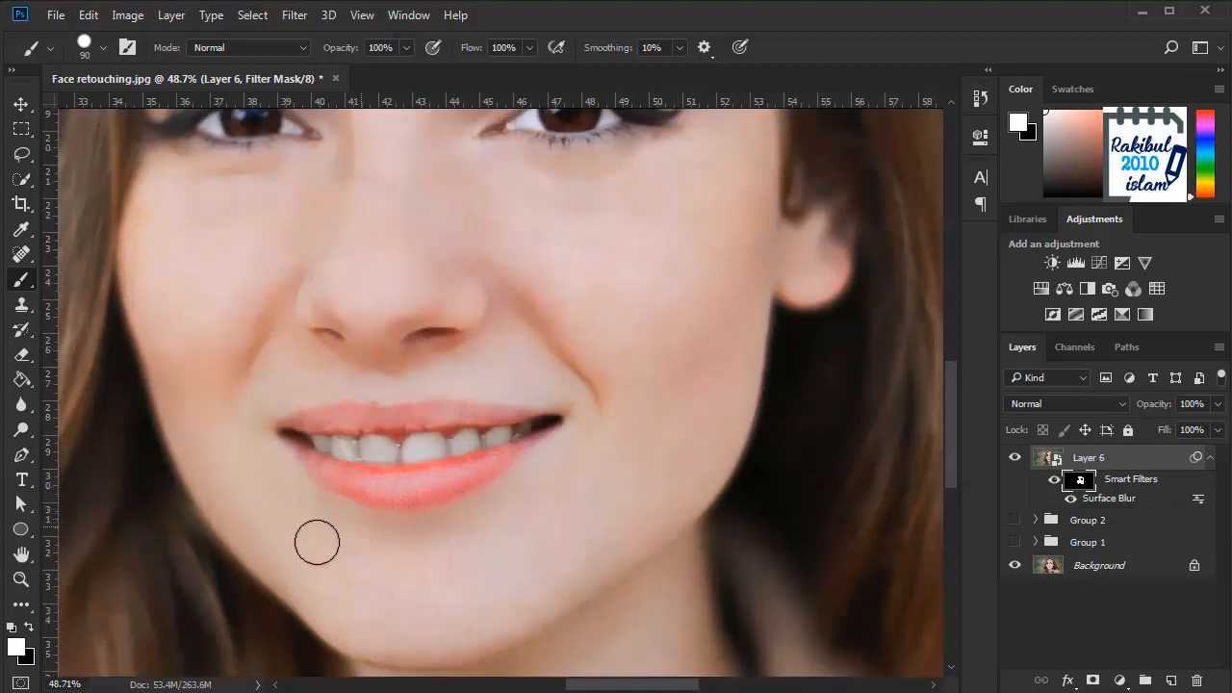
pyautogui.press('x')
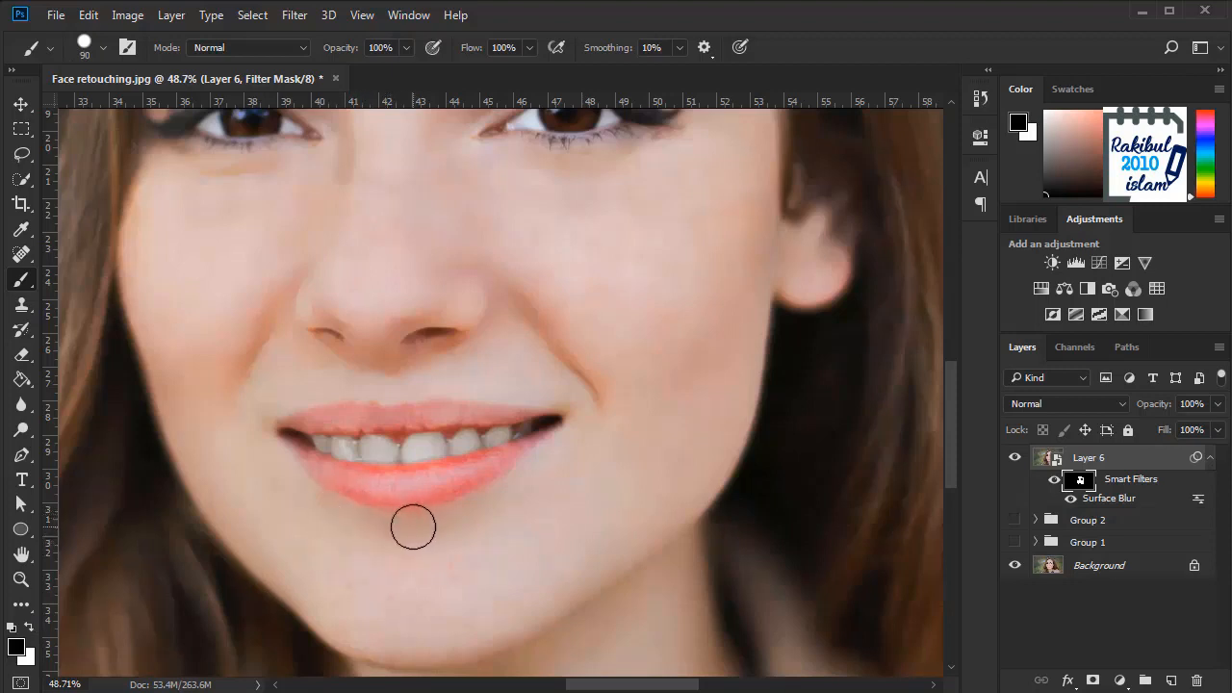
pyautogui.press('x')
pyautogui.scroll(-1, 510, 413)
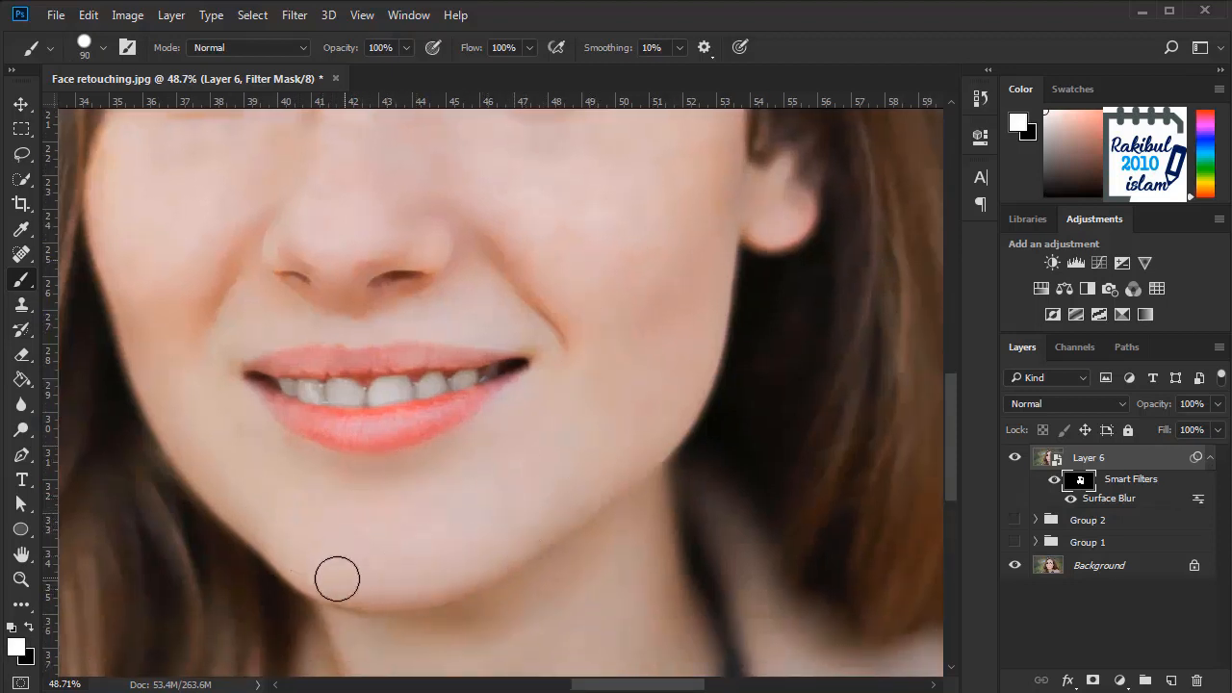
pyautogui.scroll(2, 481, 492)
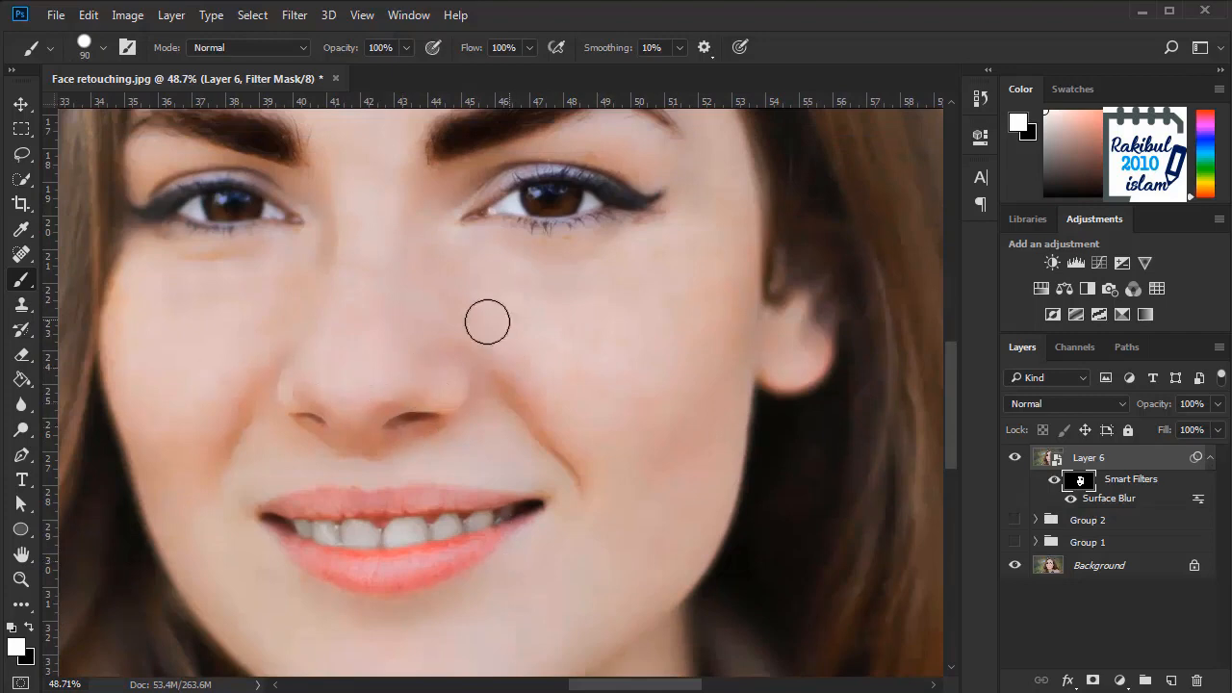
# Step: Display the filter mask on its own and paint the leftover black specks on the cheeks, beside the ear and around the chin white
pyautogui.keyDown('alt'); pyautogui.click(1079, 479); pyautogui.keyUp('alt')
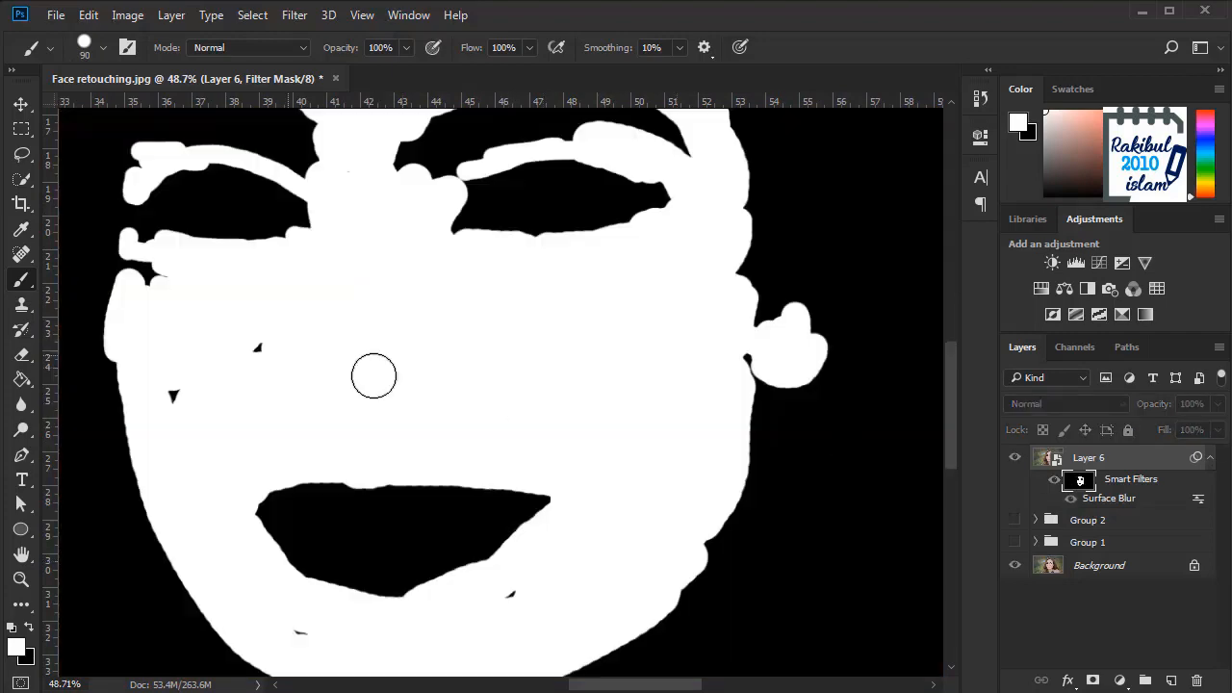
pyautogui.keyDown('alt'); pyautogui.click(1077, 481); pyautogui.keyUp('alt')
pyautogui.keyDown('alt'); pyautogui.click(1077, 481); pyautogui.keyUp('alt')
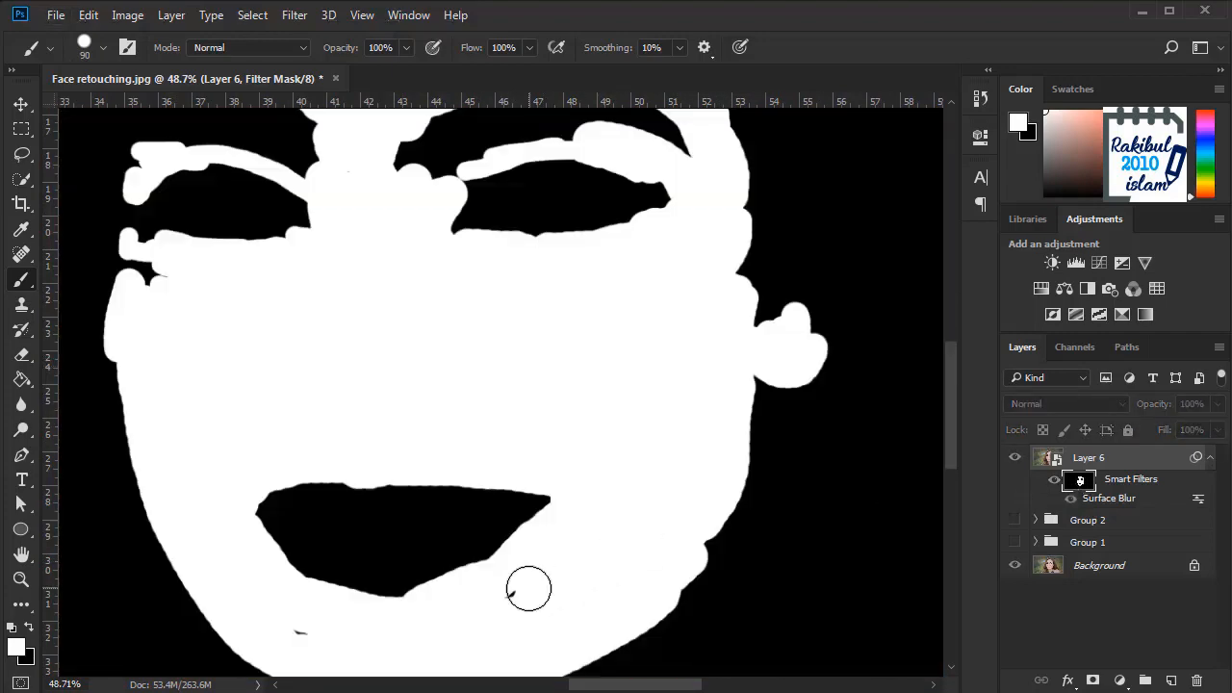
pyautogui.keyDown('alt'); pyautogui.click(1079, 481); pyautogui.keyUp('alt')
# Step: Paint the neck white on the filter mask, fill its remaining black gaps in the mask-only view, and return to the image
pyautogui.scroll(-5, 412, 428)
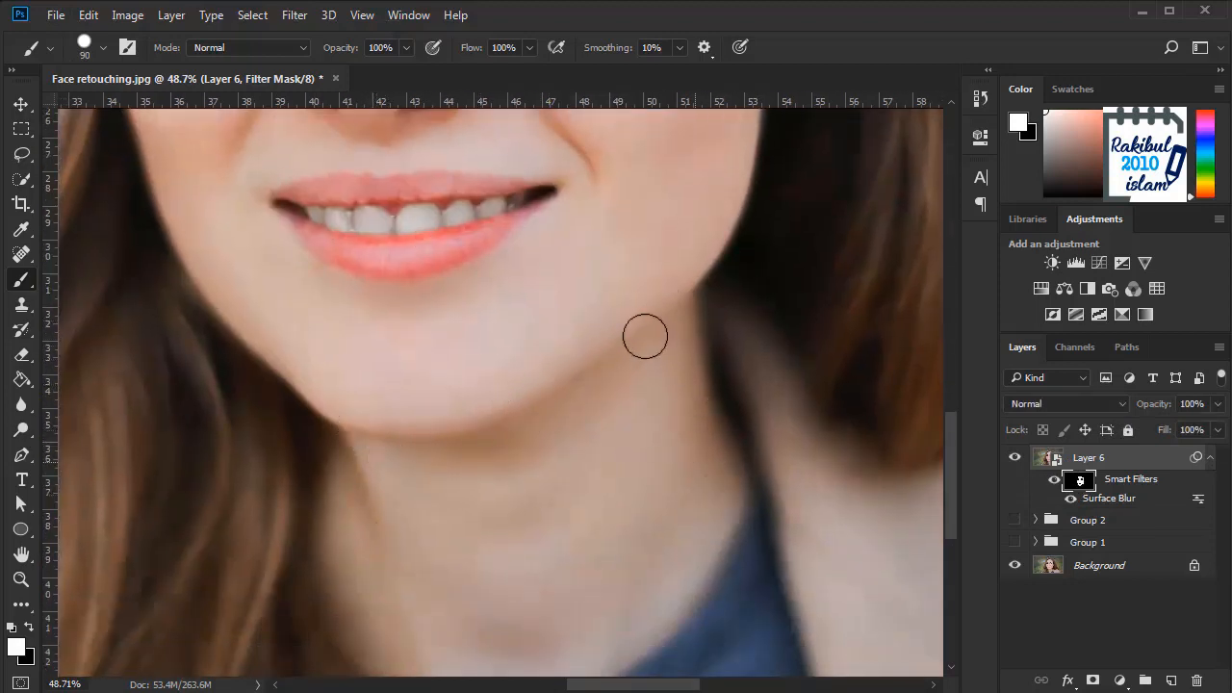
pyautogui.scroll(-3, 640, 481)
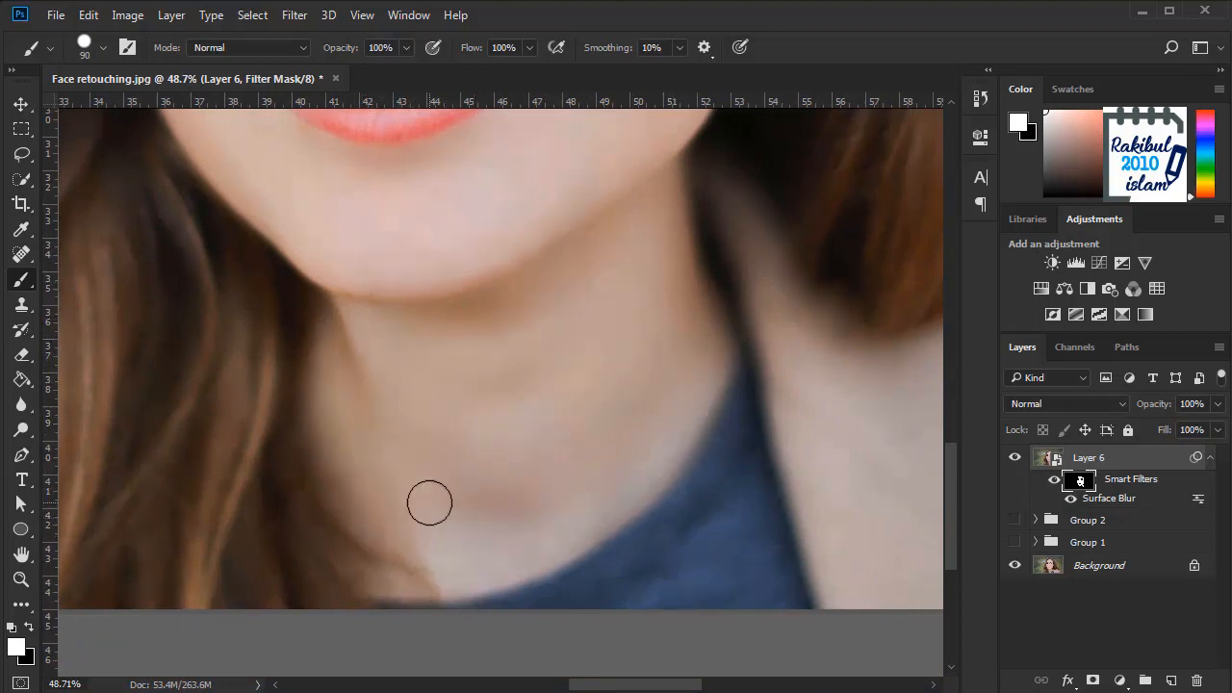
pyautogui.keyDown('alt'); pyautogui.click(1081, 483); pyautogui.keyUp('alt')
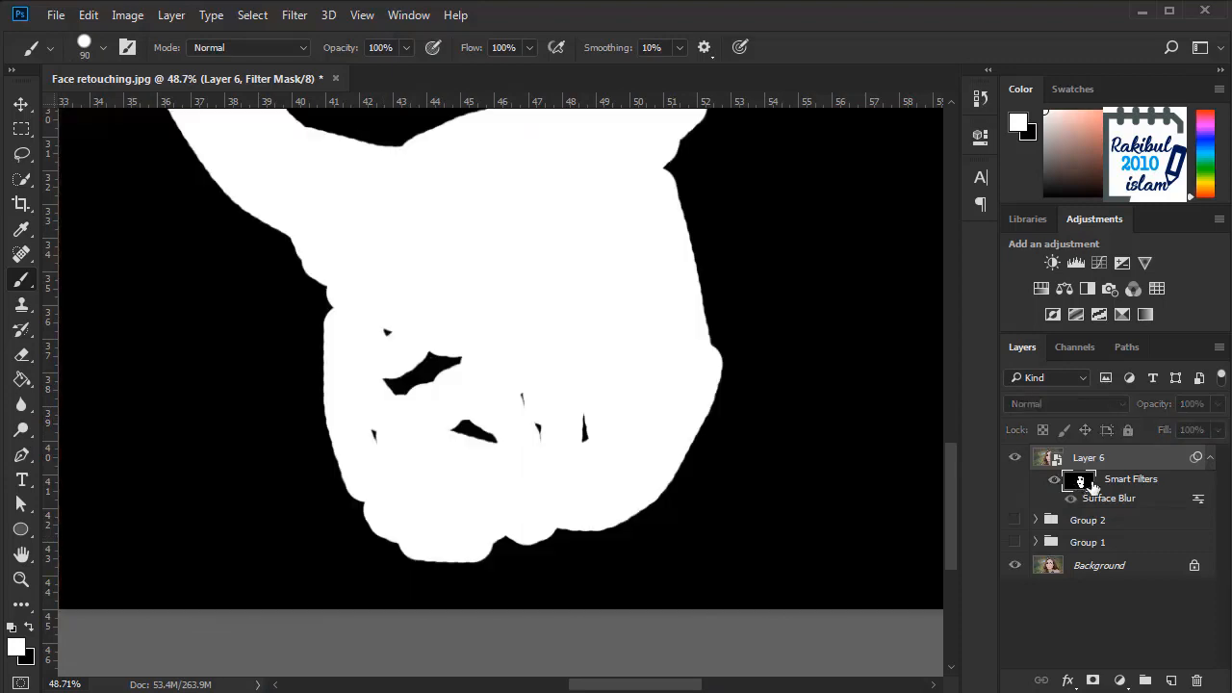
pyautogui.moveTo(536, 393)
pyautogui.mouseDown()
pyautogui.moveTo(558, 439)
pyautogui.moveTo(361, 434)
pyautogui.moveTo(398, 379)
pyautogui.mouseUp()
pyautogui.scroll(-3, 442, 369)
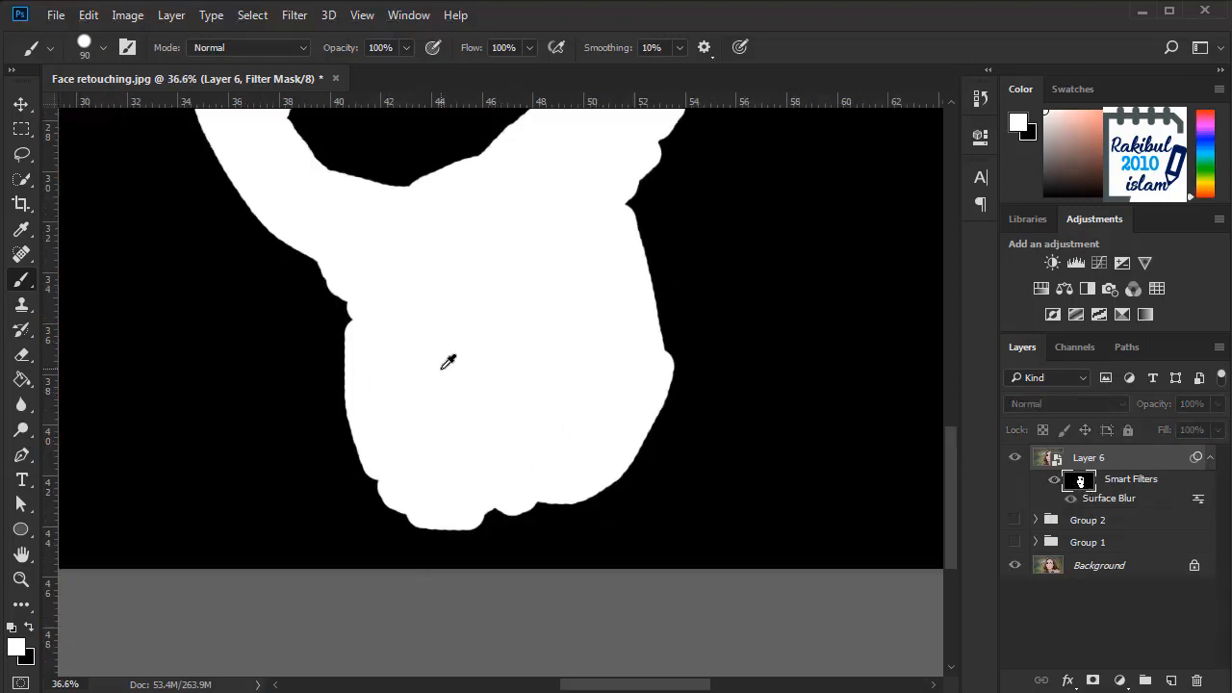
pyautogui.keyDown('alt'); pyautogui.click(1082, 483); pyautogui.keyUp('alt')
pyautogui.scroll(-2, 538, 325)
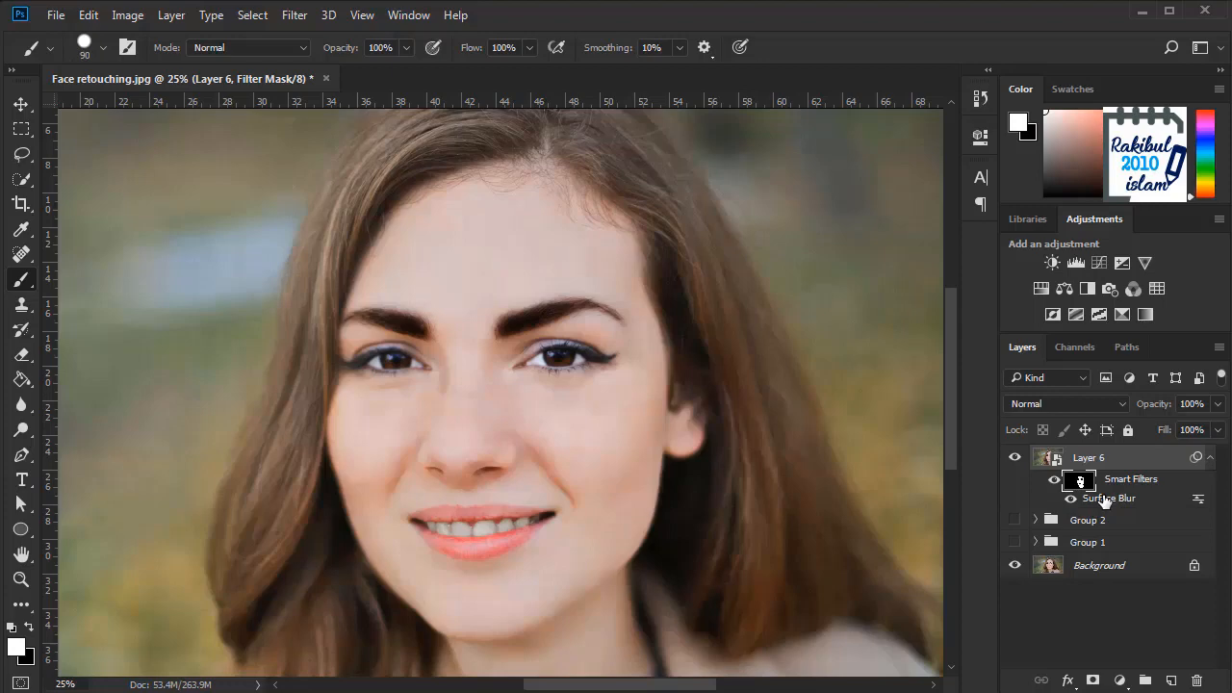
# Step: Apply a monochromatic Gaussian Add Noise smart filter of 3.2% to Layer 6
pyautogui.click(1050, 461)
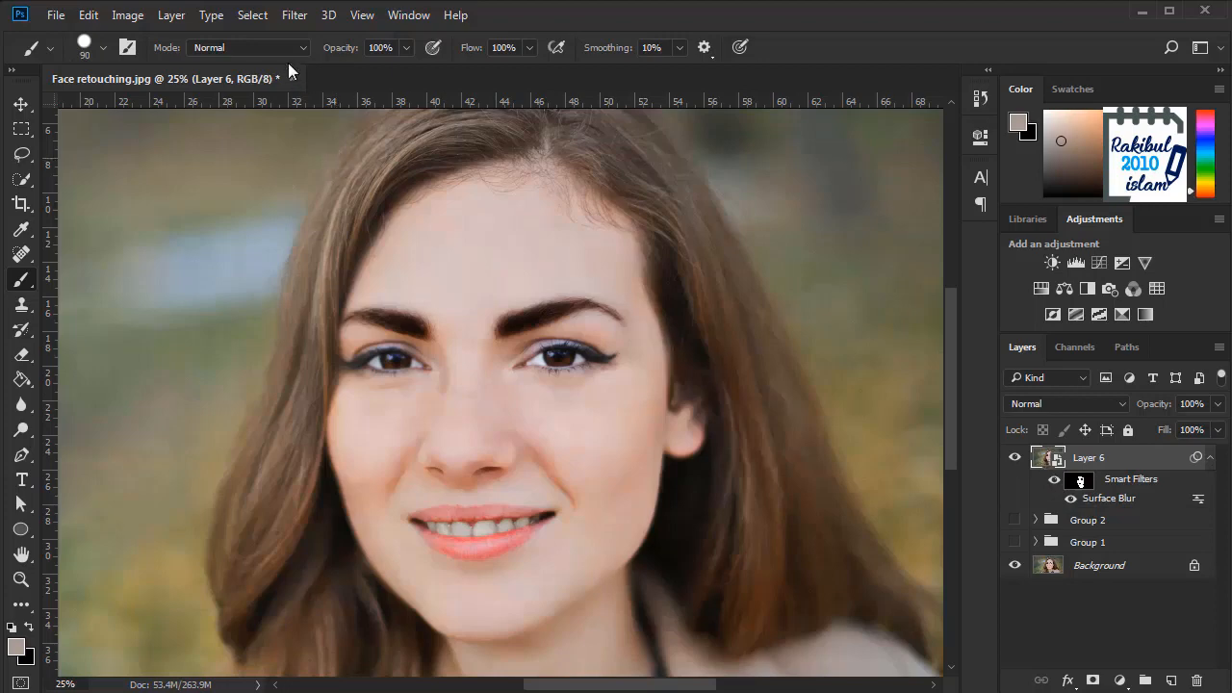
pyautogui.click(293, 16)
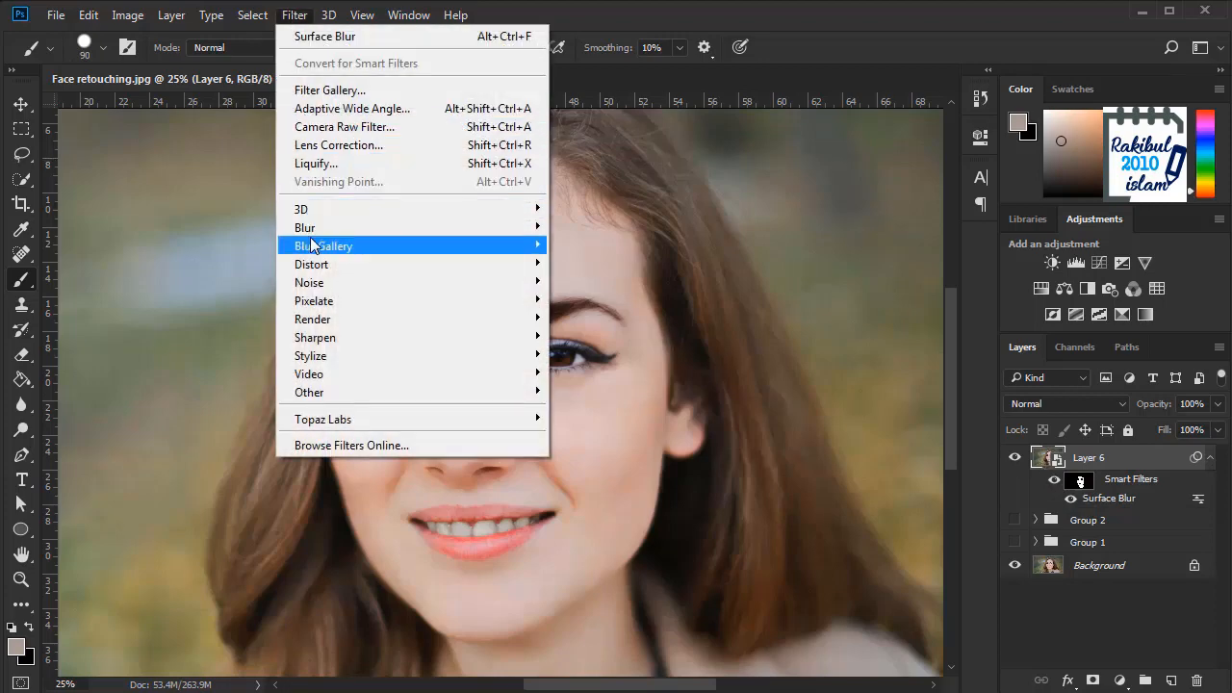
pyautogui.moveTo(308, 283)
pyautogui.click(227, 283)
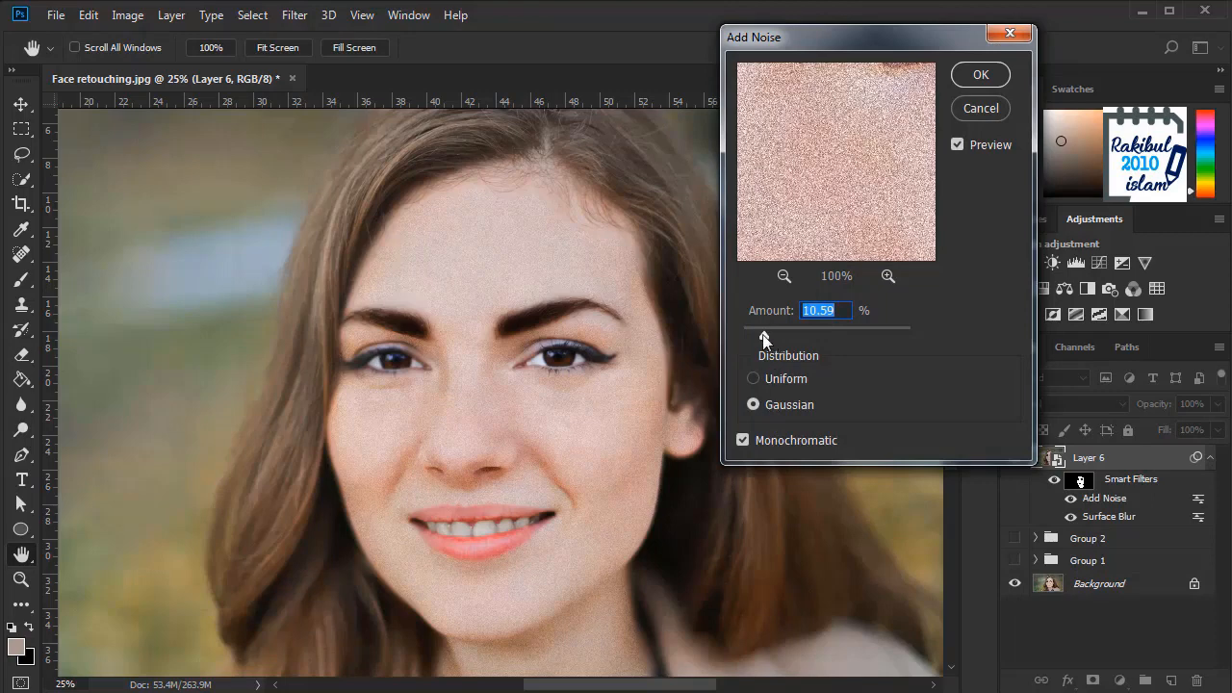
pyautogui.moveTo(763, 338); pyautogui.dragTo(751, 335)
pyautogui.moveTo(752, 335); pyautogui.dragTo(690, 317)
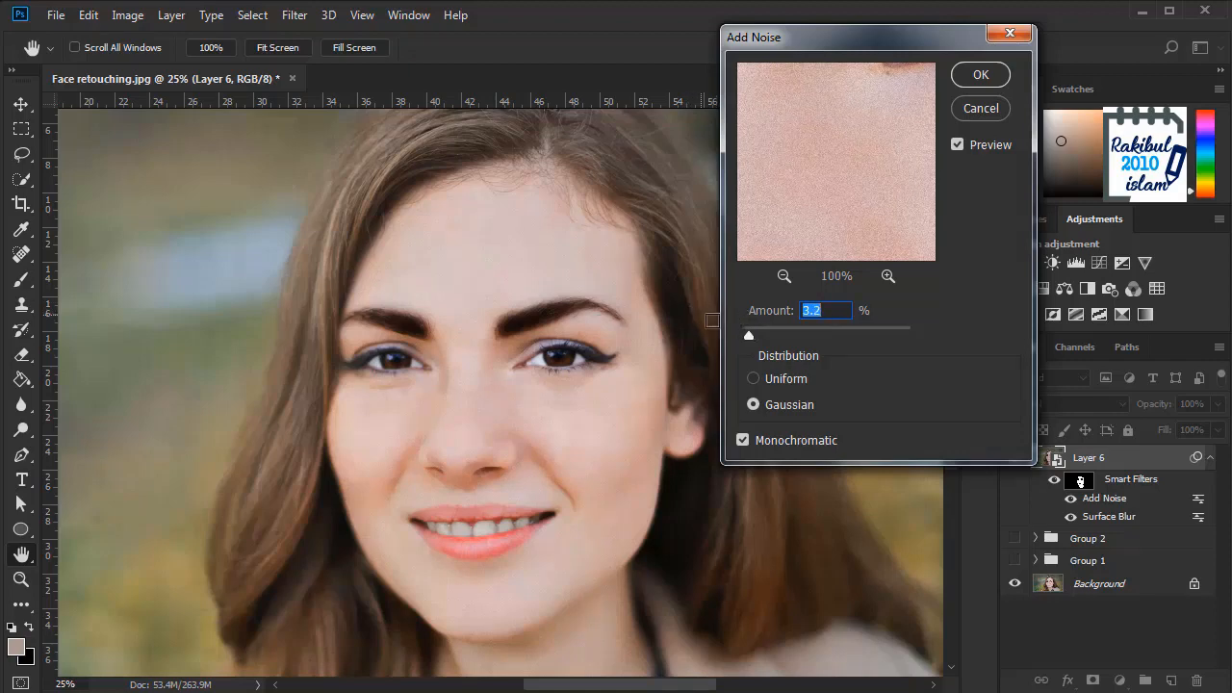
pyautogui.click(981, 77)
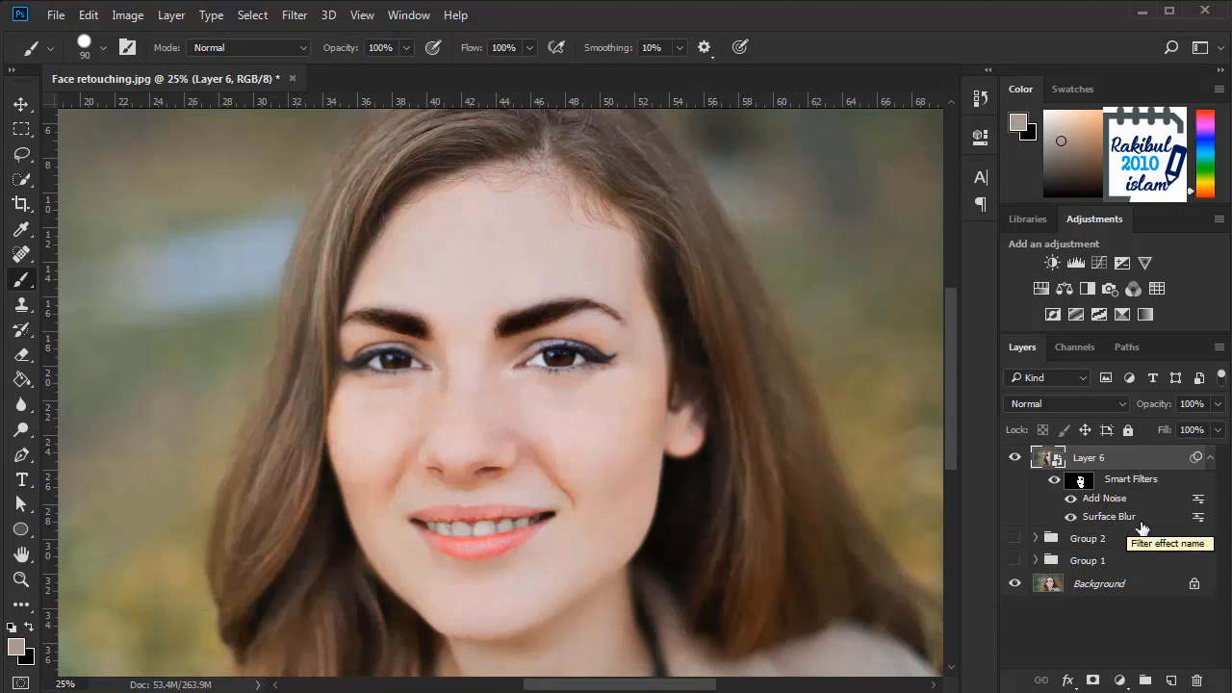
# Step: Compare the portrait before and after retouching by toggling the visibility of Layer 6, leaving the layer shown
pyautogui.scroll(2, 612, 438)
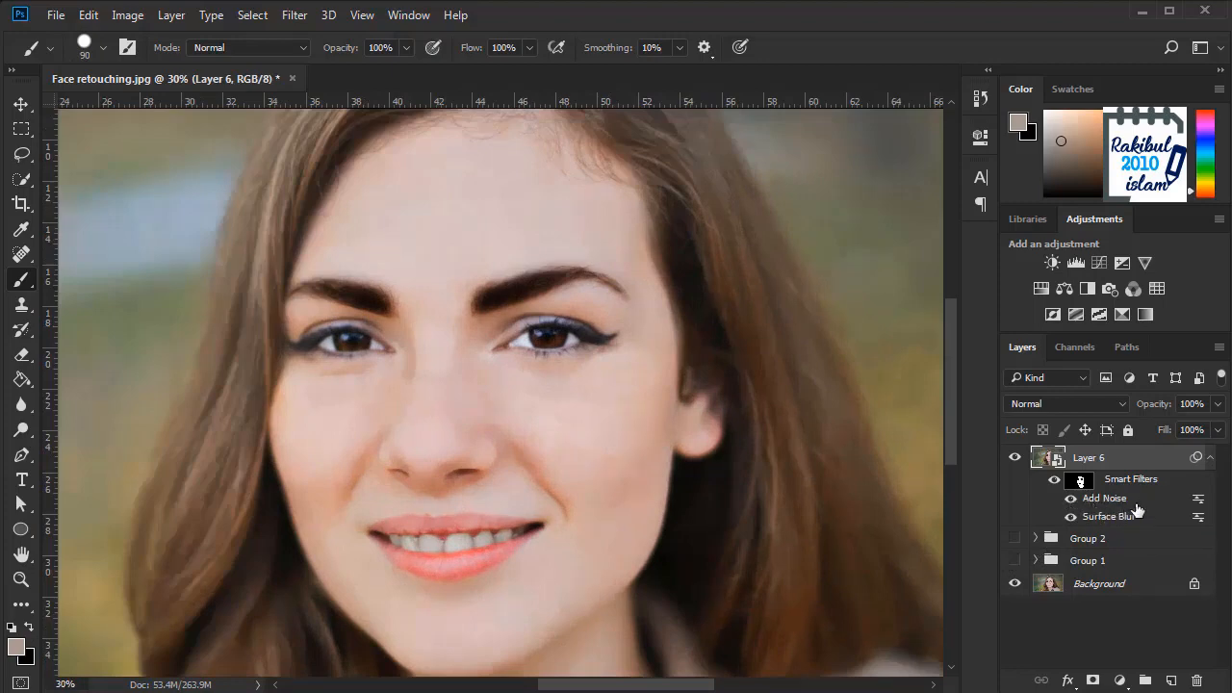
pyautogui.scroll(-3, 732, 464)
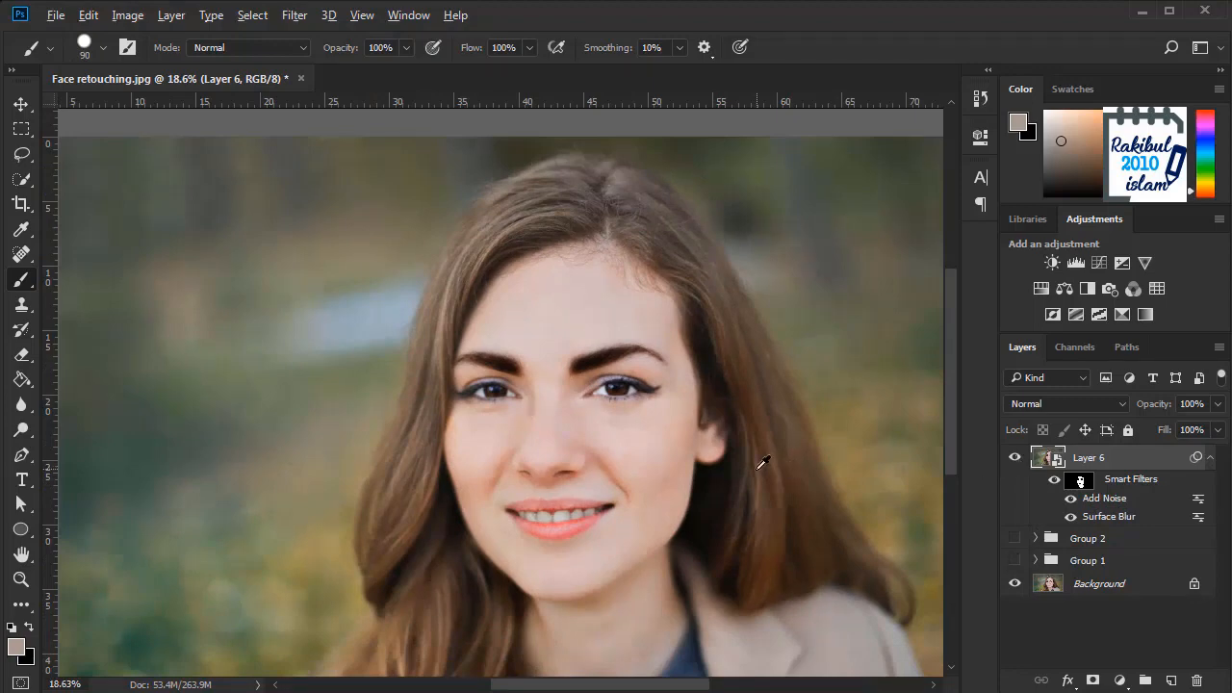
pyautogui.scroll(-1, 724, 457)
pyautogui.moveTo(724, 457); pyautogui.dragTo(674, 438)
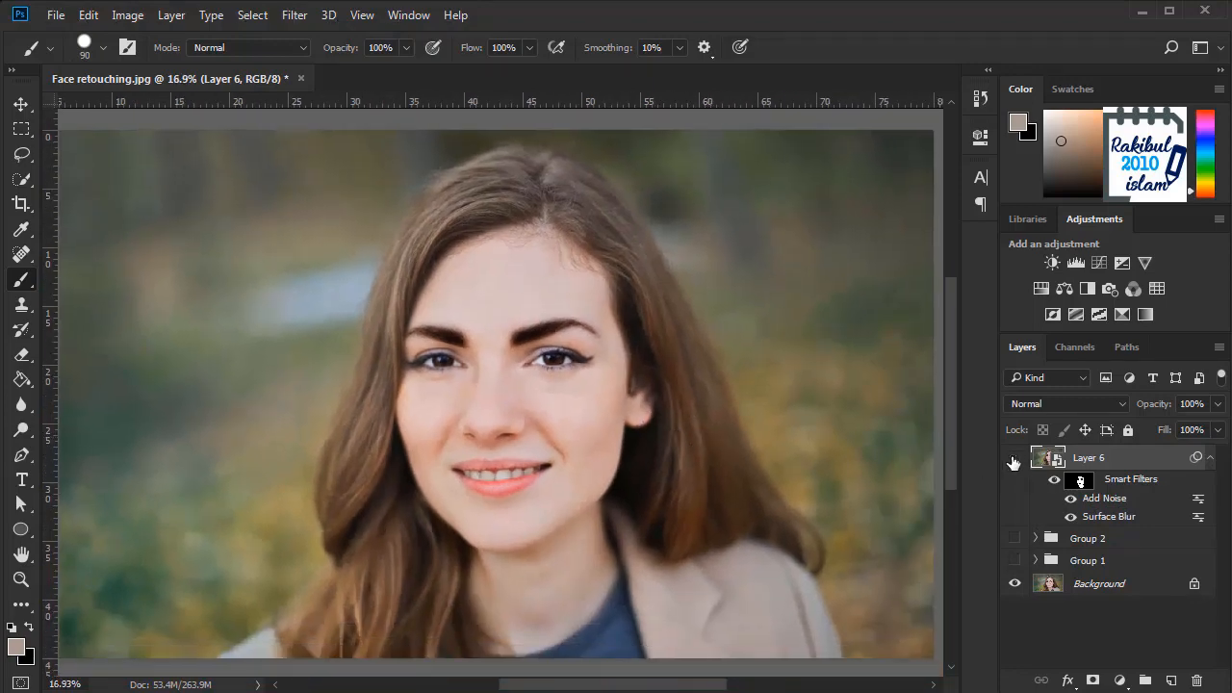
pyautogui.click(1015, 458)
pyautogui.click(1014, 459)
pyautogui.click(1014, 460)
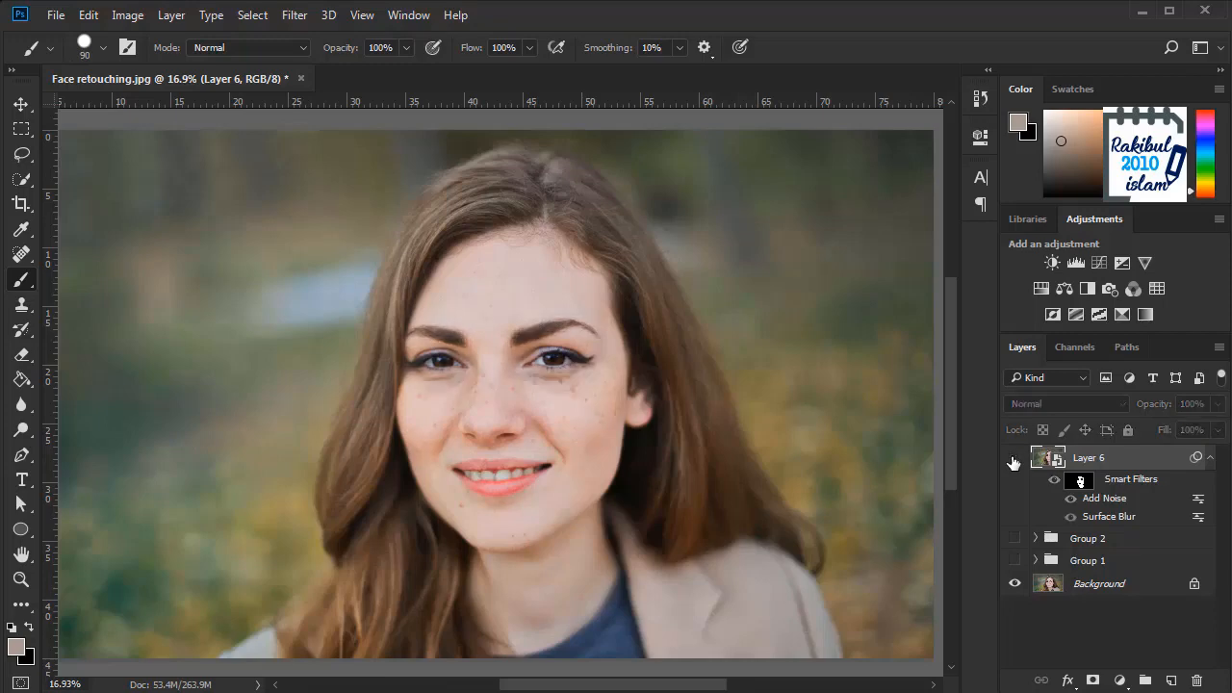
pyautogui.click(1013, 462)
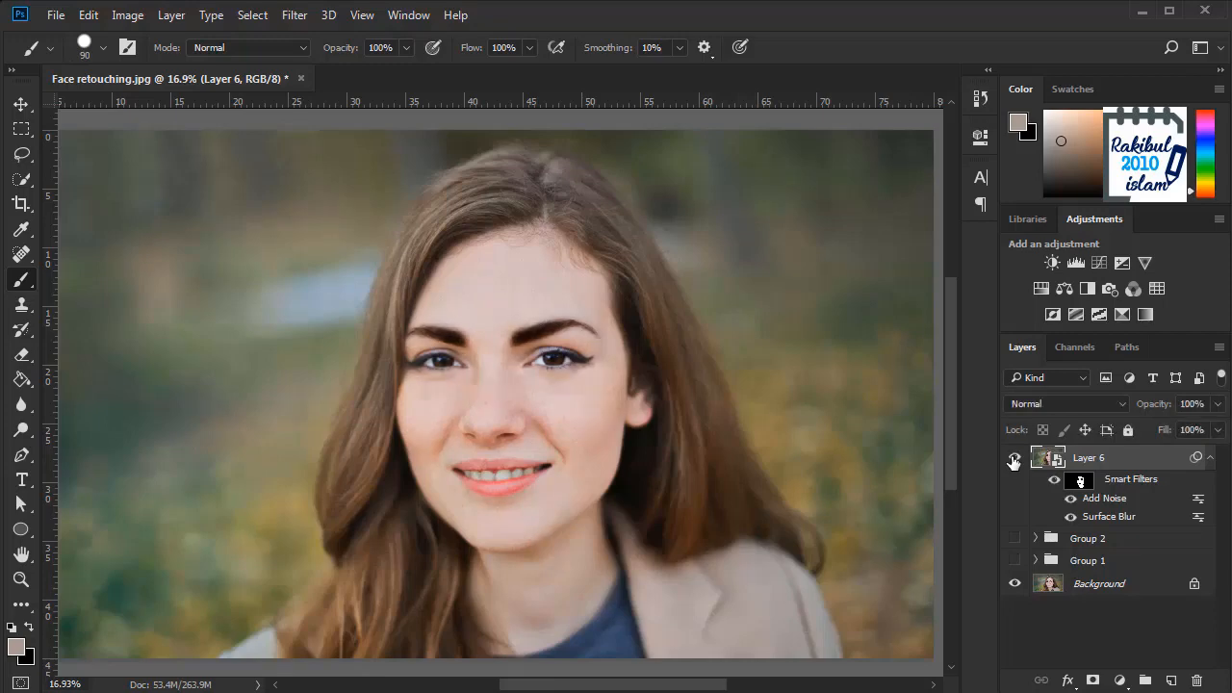